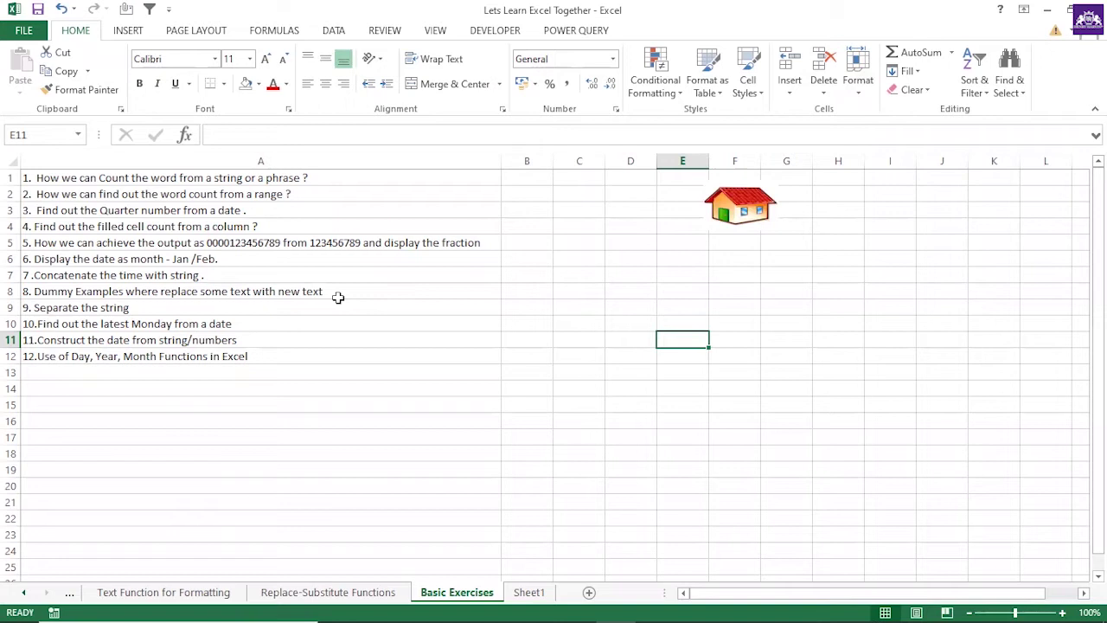
- Highlight exercise 3 about finding the quarter number from a date in A3 with an orange fill
{"action": "left_click_drag", "start_coordinate": [134, 179], "coordinate": [144, 355]}
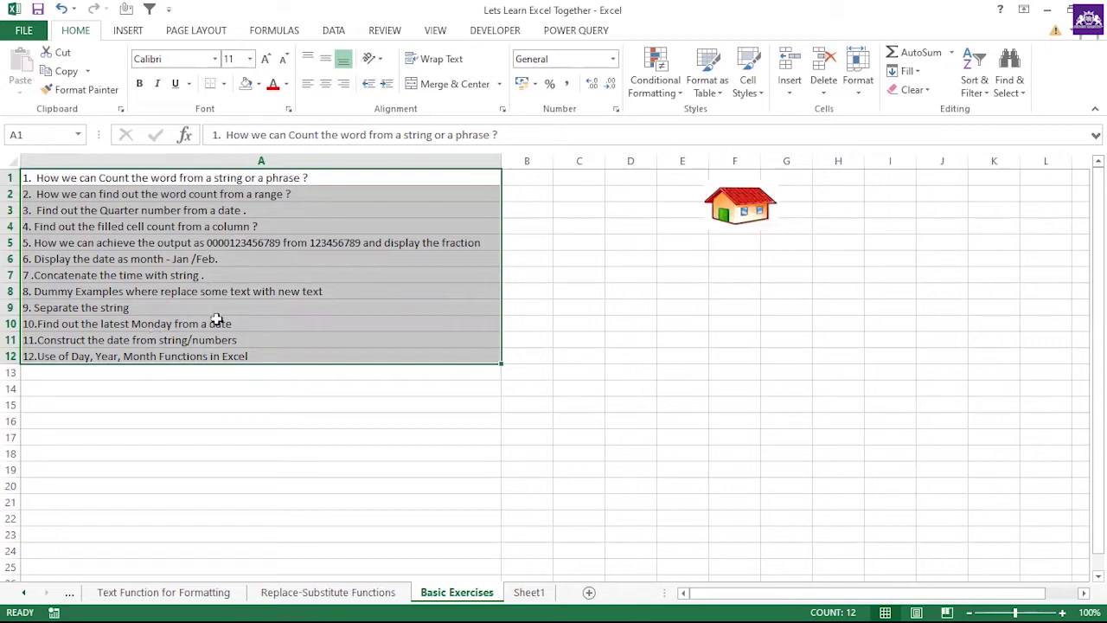
{"action": "left_click", "coordinate": [308, 388]}
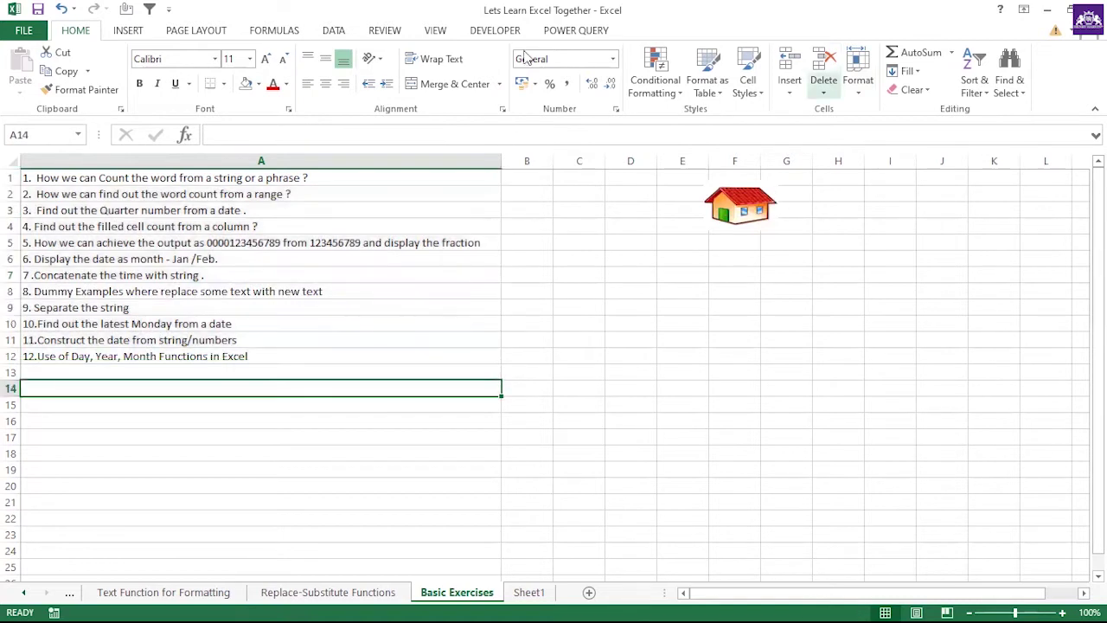
{"action": "left_click", "coordinate": [123, 209]}
{"action": "left_click", "coordinate": [258, 84]}
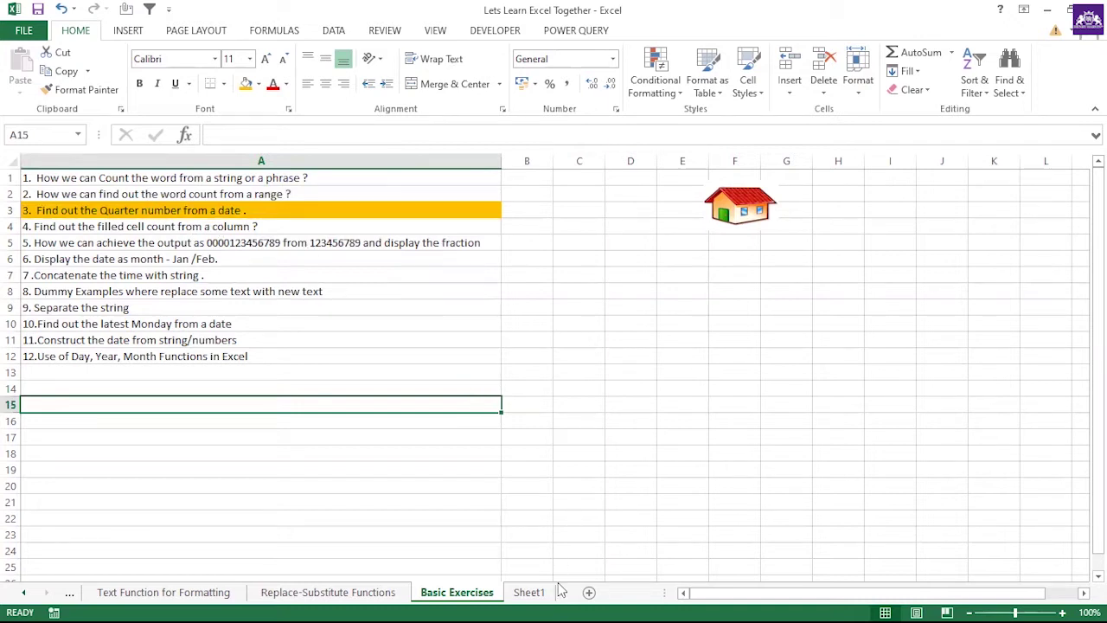
- Copy the highlighted quarter exercise from A3 into A1 of Sheet1 and fit column A to its text
{"action": "left_click", "coordinate": [265, 208]}
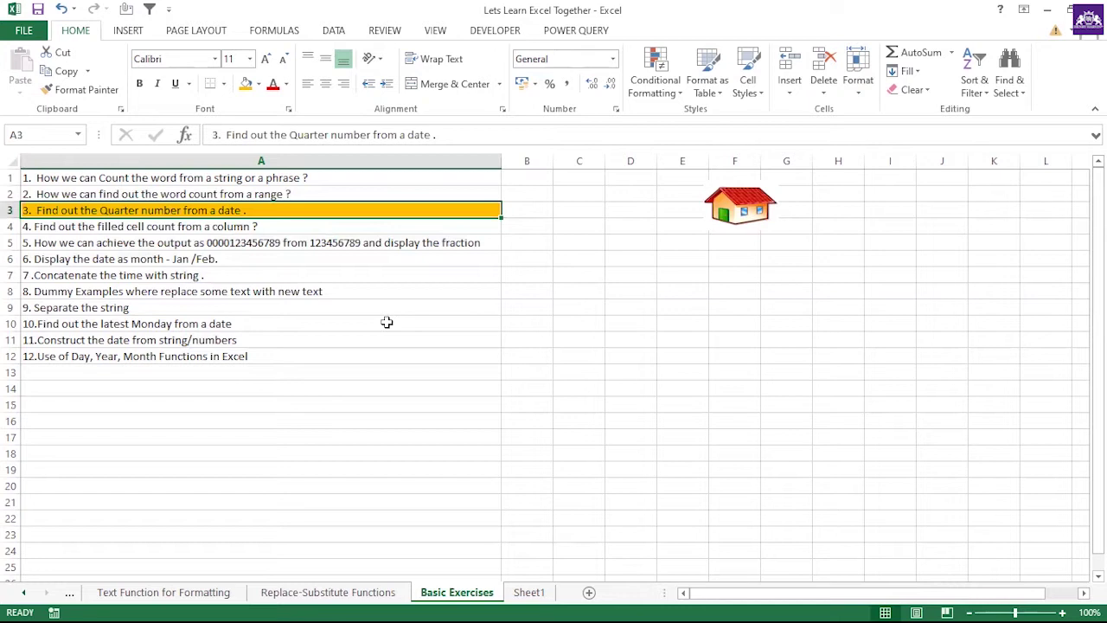
{"action": "key", "text": "ctrl+c"}
{"action": "left_click", "coordinate": [528, 592]}
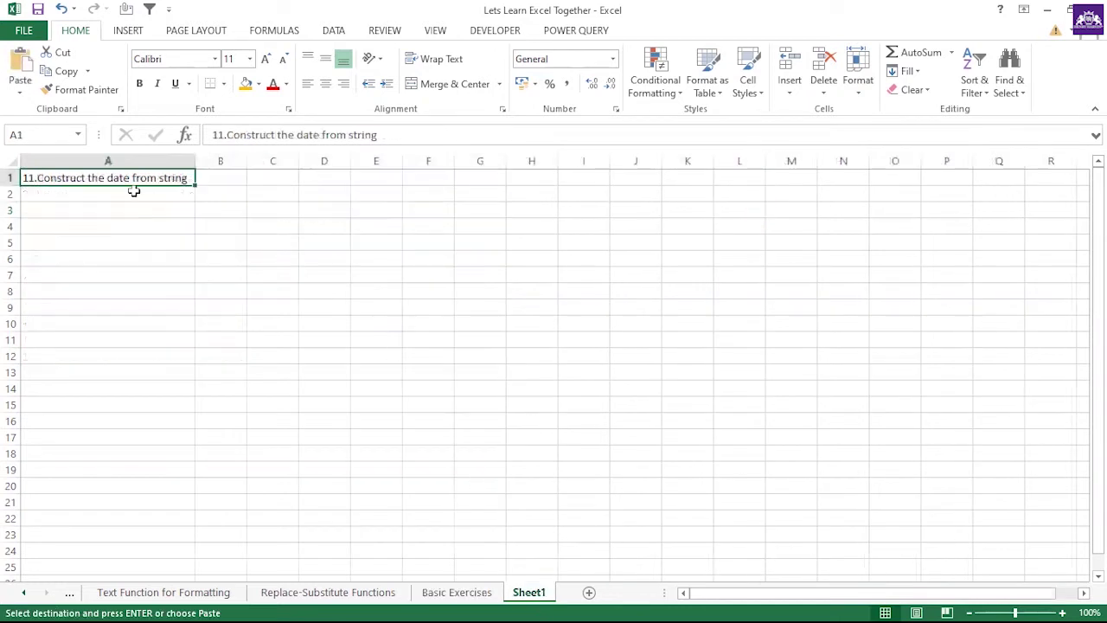
{"action": "key", "text": "ctrl+v"}
{"action": "double_click", "coordinate": [195, 161]}
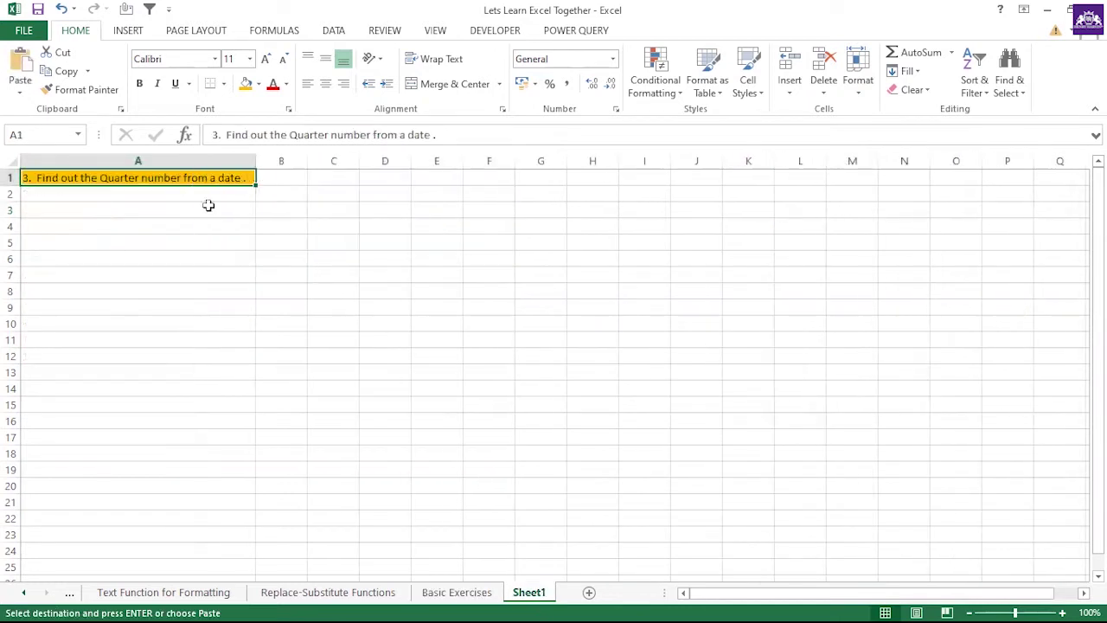
{"action": "left_click", "coordinate": [213, 243]}
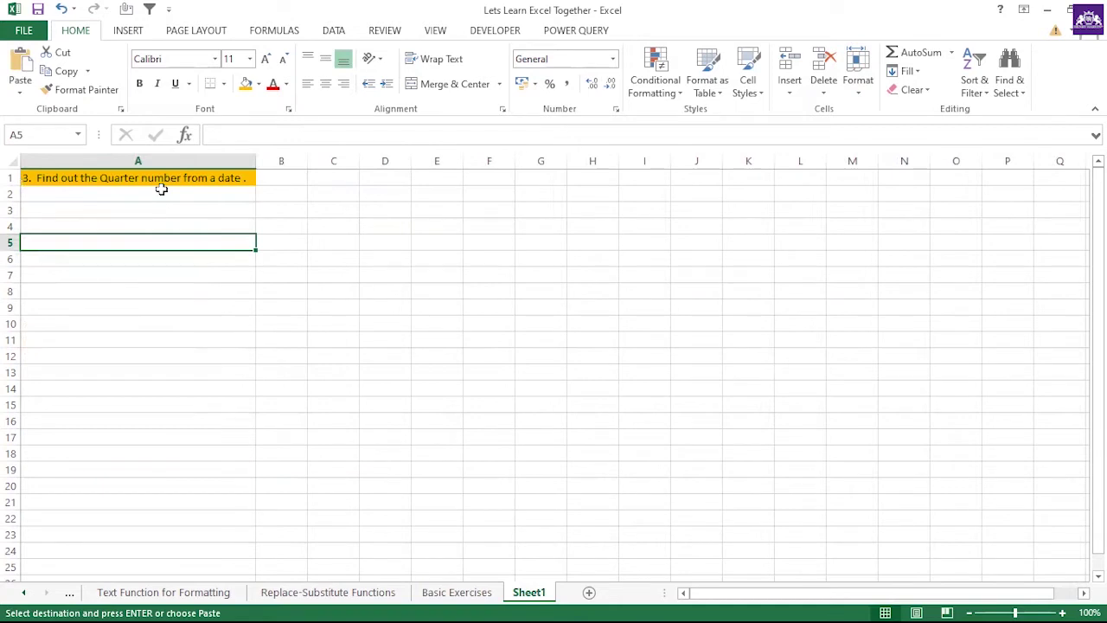
- Enter the date 27-11-2020 in D1 of Sheet1 and fit column D to its width
{"action": "left_click", "coordinate": [382, 180]}
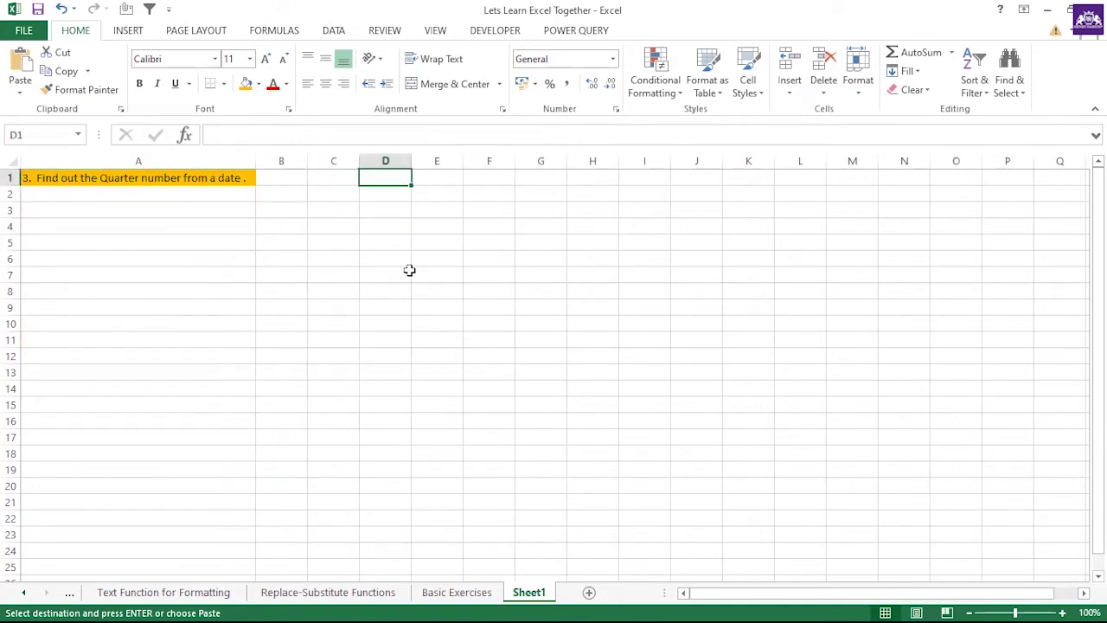
{"action": "type", "text": "27-11-2020"}
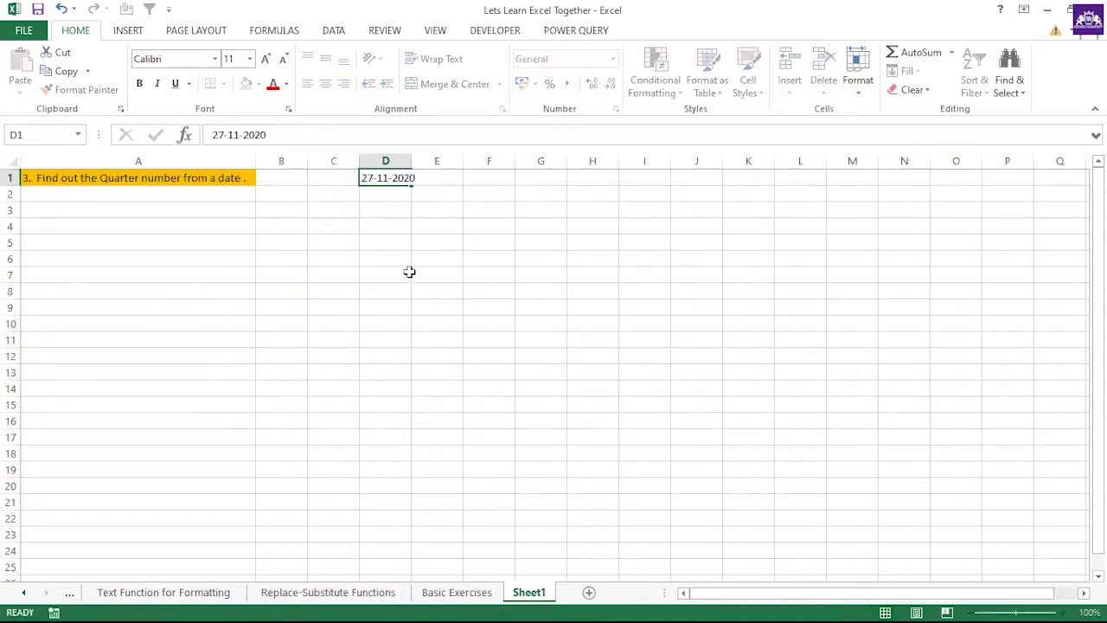
{"action": "left_click", "coordinate": [411, 274]}
{"action": "double_click", "coordinate": [420, 163]}
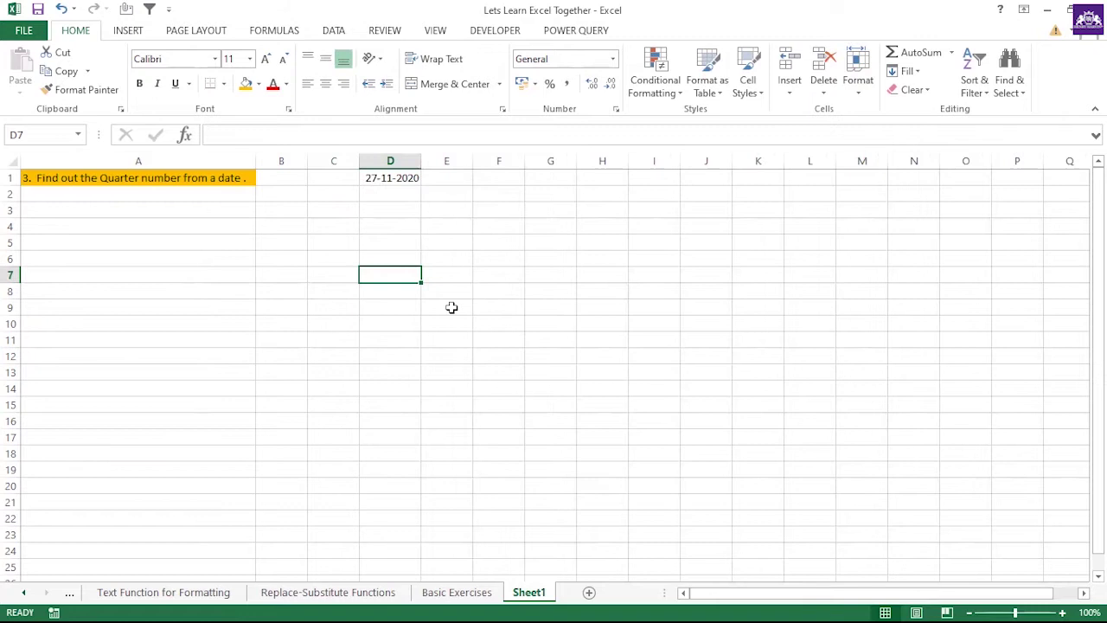
- Fill consecutive daily dates down column D from D1 through row 252
{"action": "left_click", "coordinate": [416, 177]}
{"action": "left_click_drag", "start_coordinate": [422, 185], "coordinate": [418, 597]}
{"action": "scroll", "coordinate": [494, 358], "scroll_direction": "up", "scroll_amount": 20}
{"action": "scroll", "coordinate": [504, 361], "scroll_direction": "up", "scroll_amount": 20}
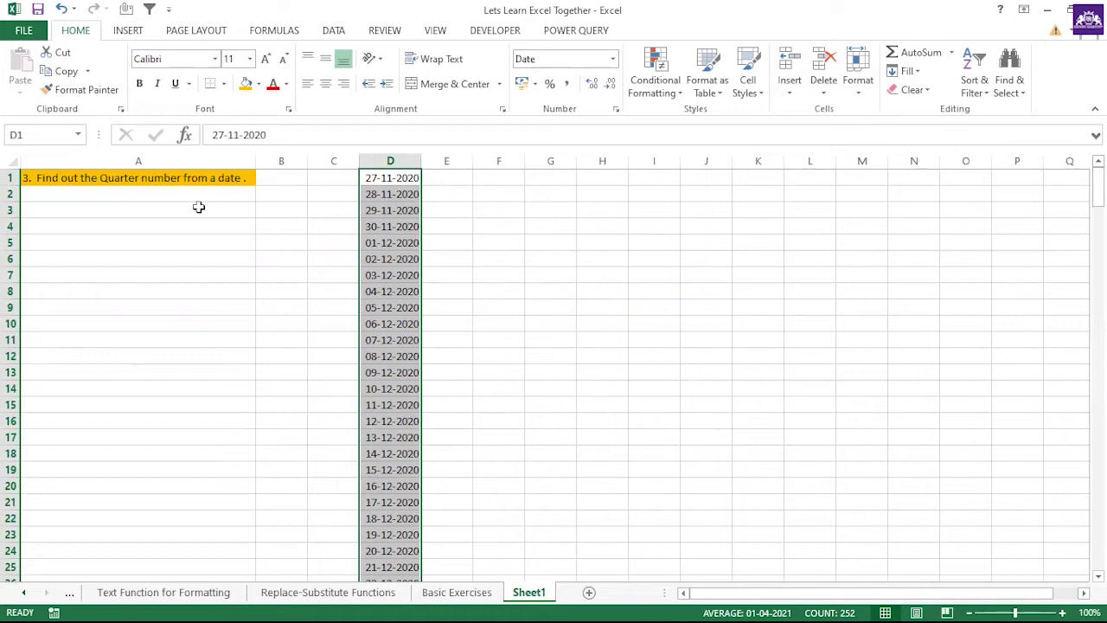
- Enter the quarter labels Q1, Q2, Q3 and Q4 in cells L2 to L5
{"action": "left_click", "coordinate": [821, 197]}
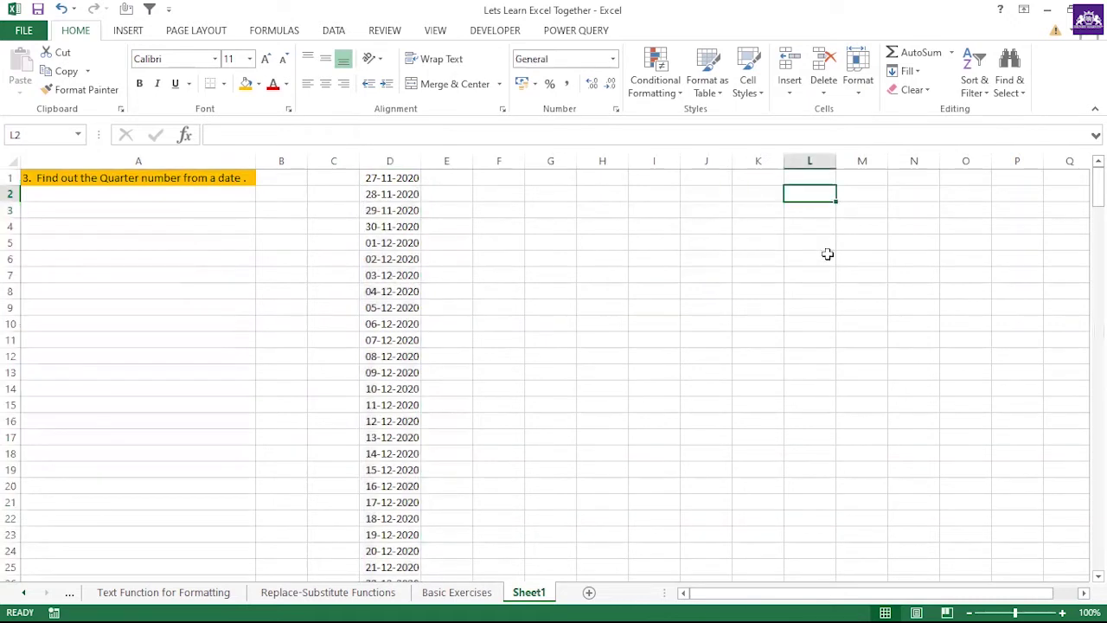
{"action": "type", "text": "Q1"}
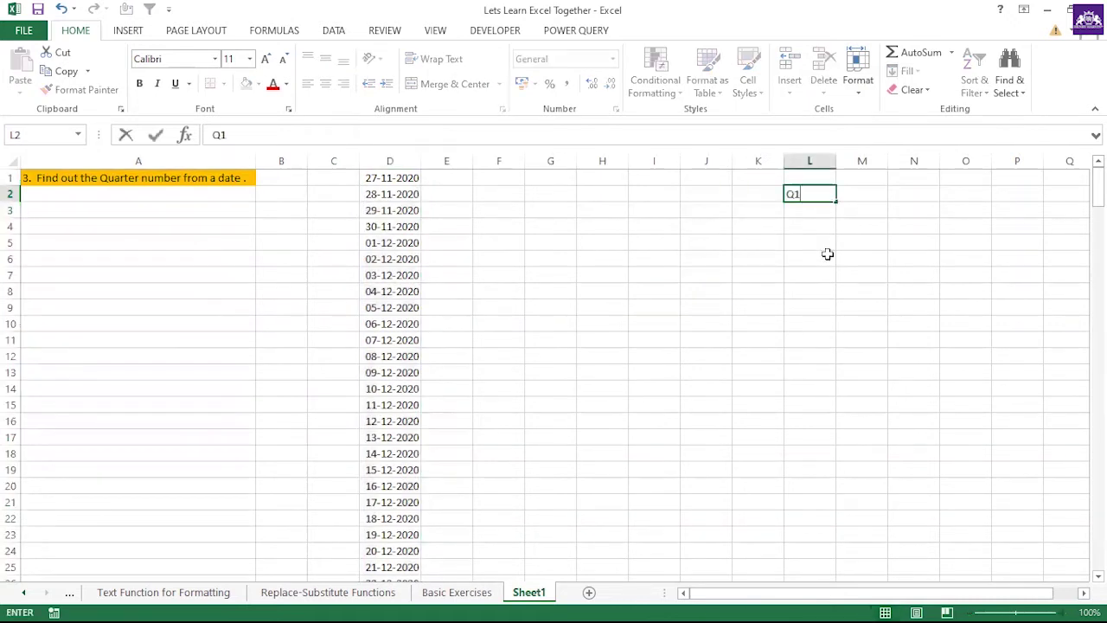
{"action": "key", "text": "Return"}
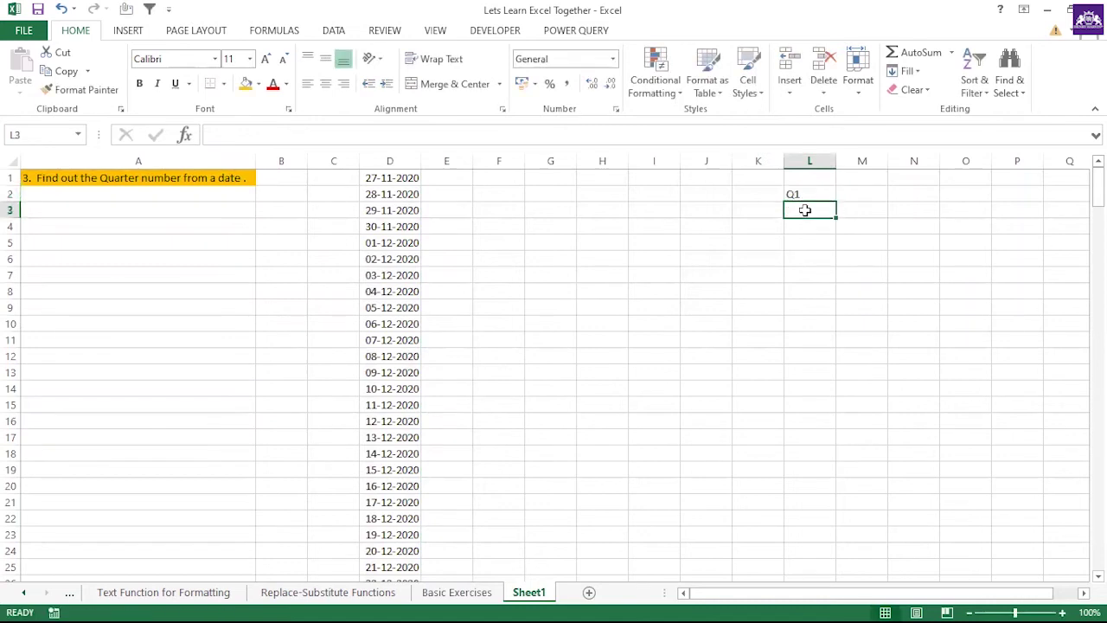
{"action": "type", "text": "Q2"}
{"action": "key", "text": "Return"}
{"action": "type", "text": "Q"}
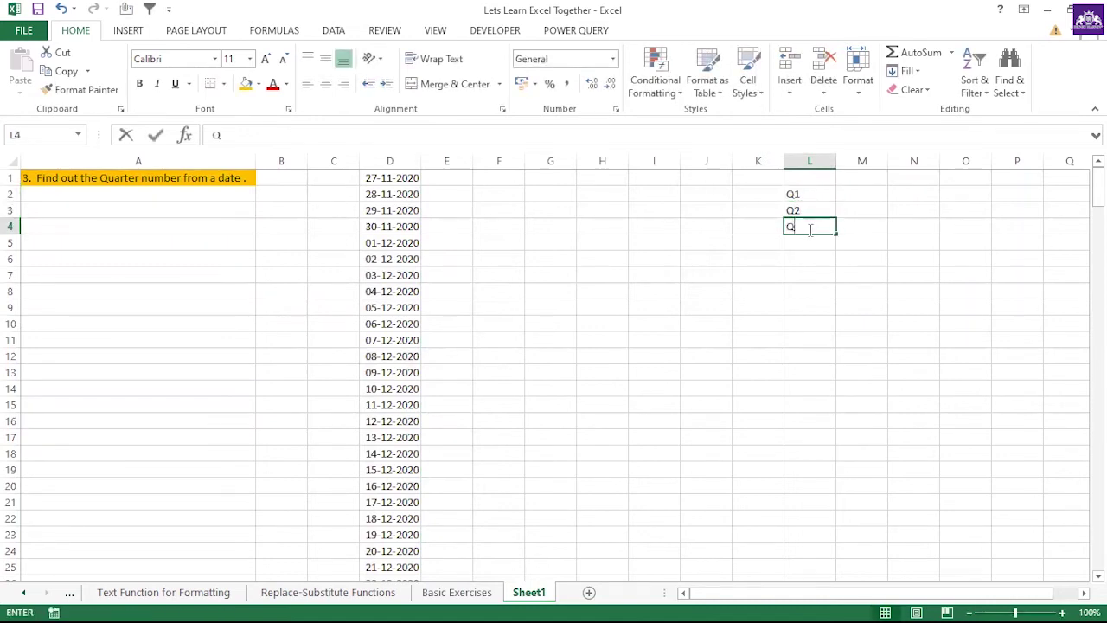
{"action": "type", "text": "3"}
{"action": "key", "text": "Return"}
{"action": "type", "text": "Q4"}
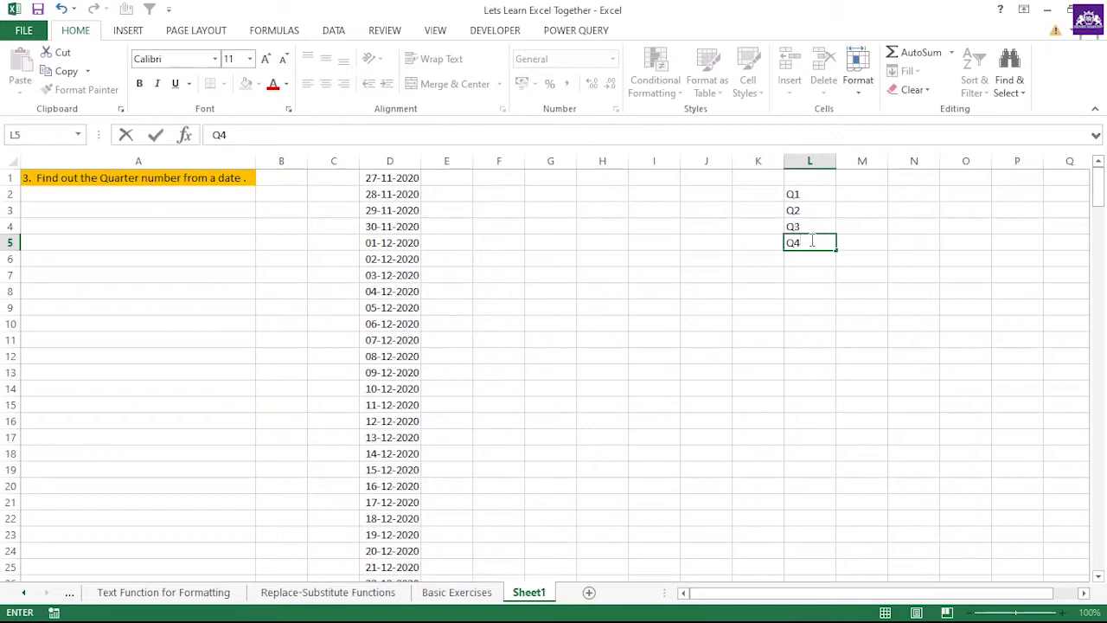
- Enter Jan,Feb,Mar beside Q1 in M2 and fit column M to the text
{"action": "left_click", "coordinate": [850, 195]}
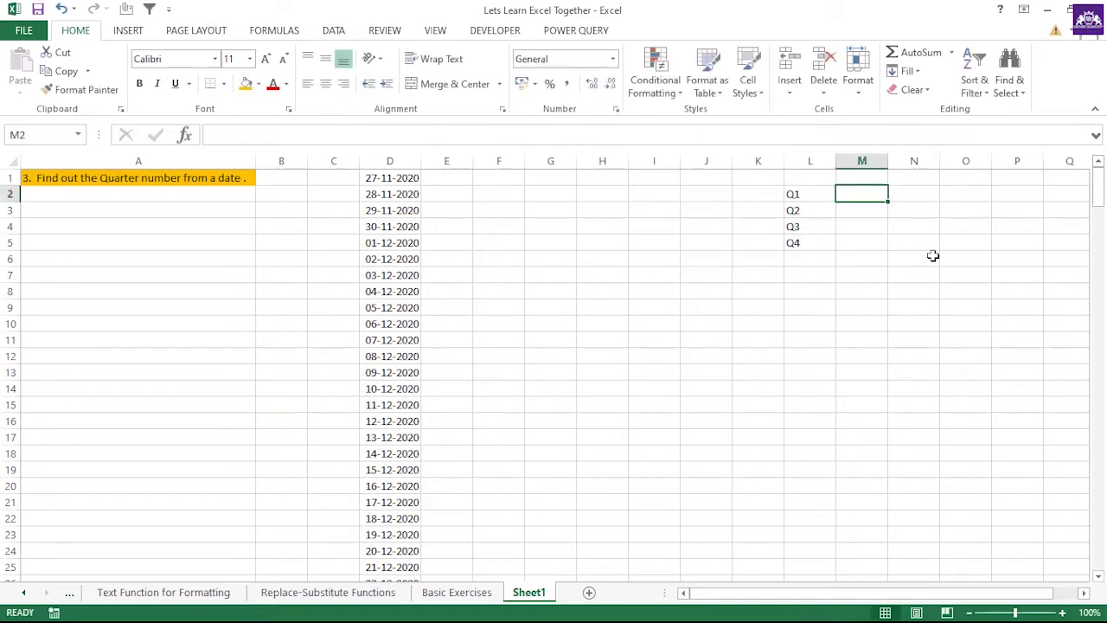
{"action": "type", "text": "jAN"}
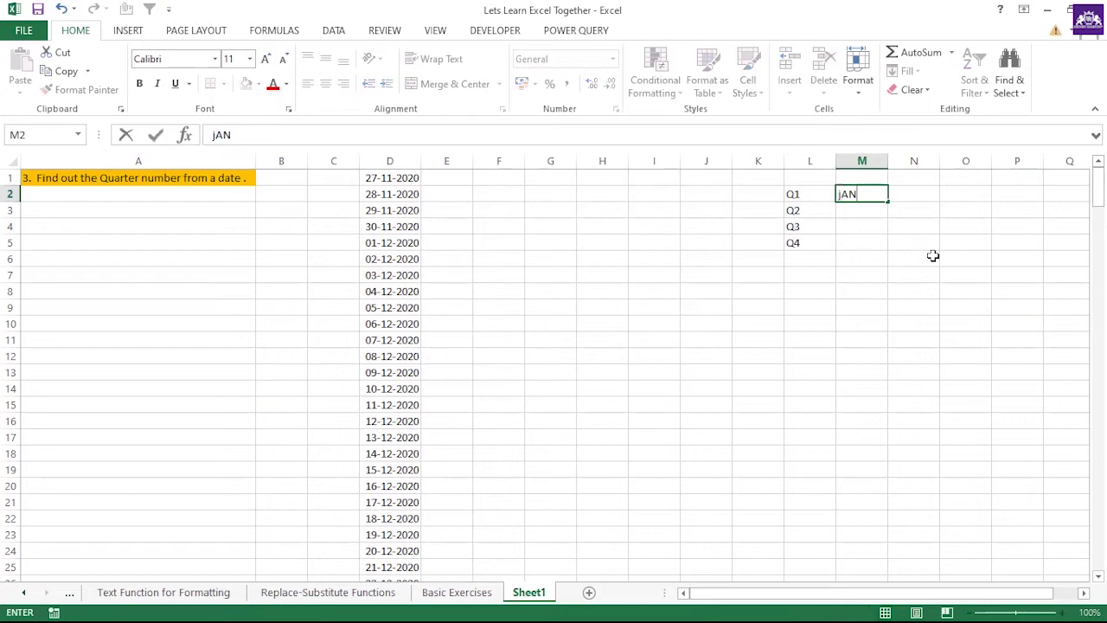
{"action": "key", "text": "BackSpace"}
{"action": "key", "text": "BackSpace"}
{"action": "key", "text": "BackSpace"}
{"action": "type", "text": "Jan,Feb,Mar"}
{"action": "left_click", "coordinate": [933, 256]}
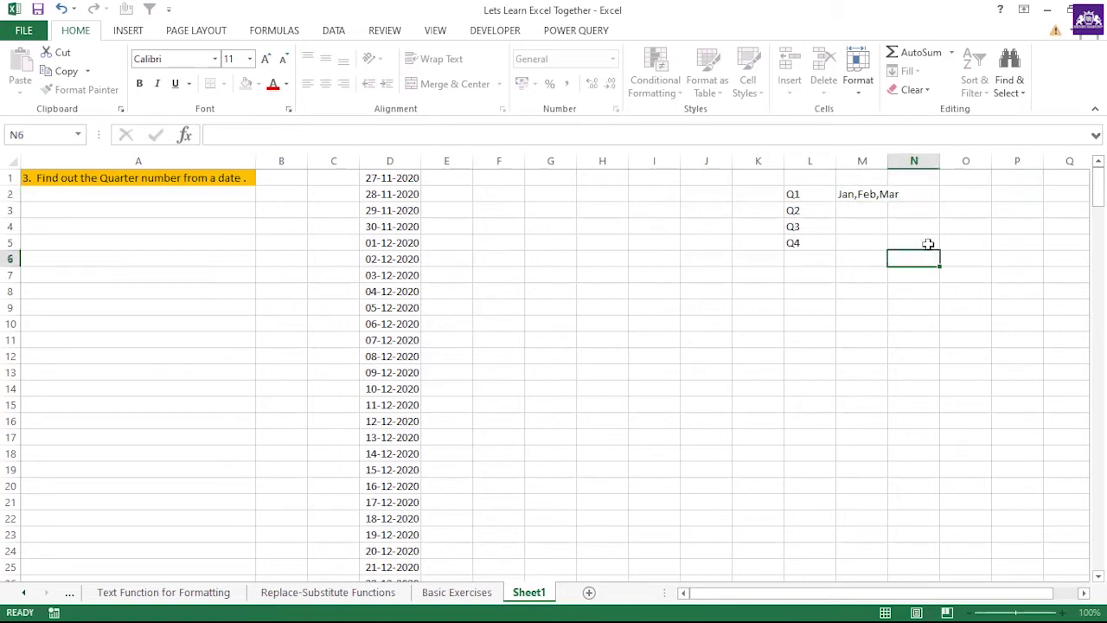
{"action": "double_click", "coordinate": [887, 161]}
{"action": "left_click", "coordinate": [886, 197]}
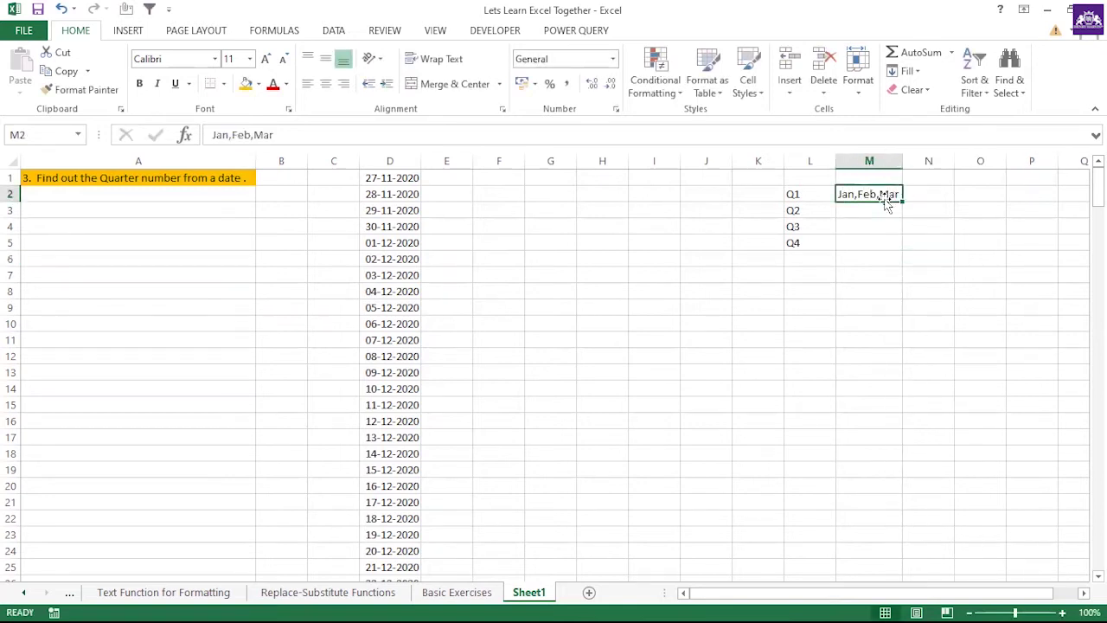
{"action": "left_click", "coordinate": [825, 195]}
- Enter Apr,May, Jun in M3, Jul,Aug,Sep in M4 and Oct,Nov,Dec in M5, and widen column M slightly
{"action": "left_click", "coordinate": [858, 208]}
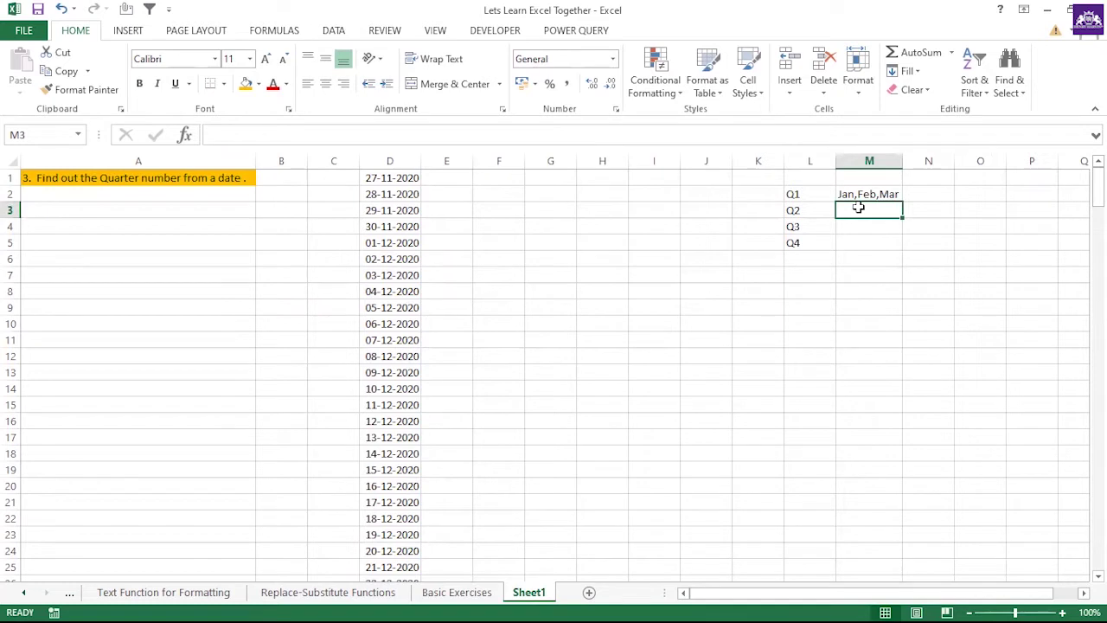
{"action": "type", "text": "Apr,"}
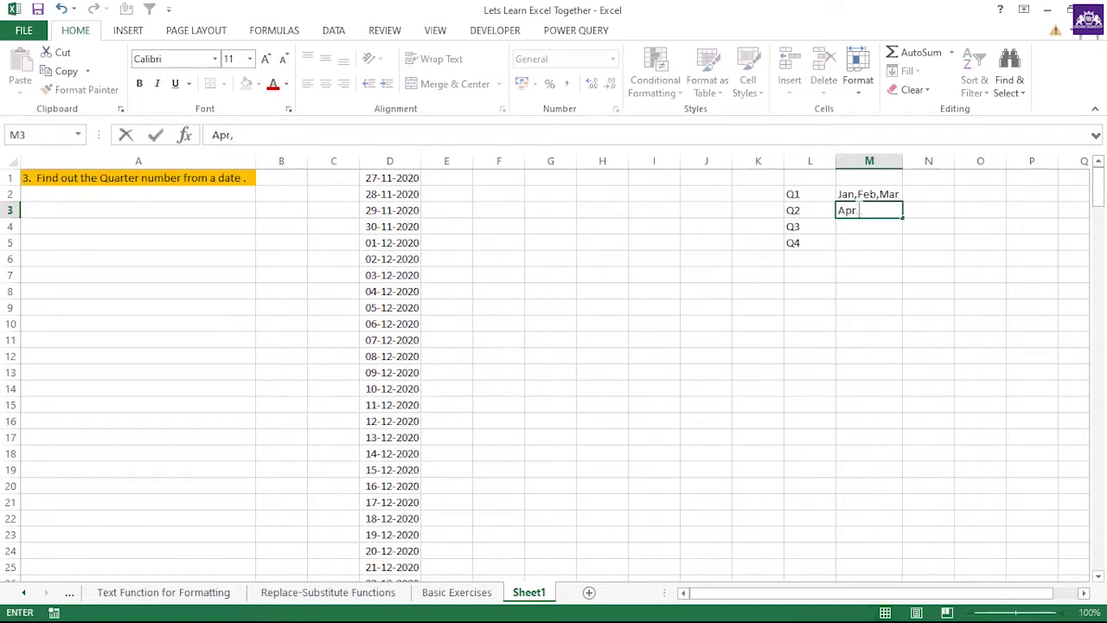
{"action": "type", "text": "May, Jun"}
{"action": "left_click", "coordinate": [868, 227]}
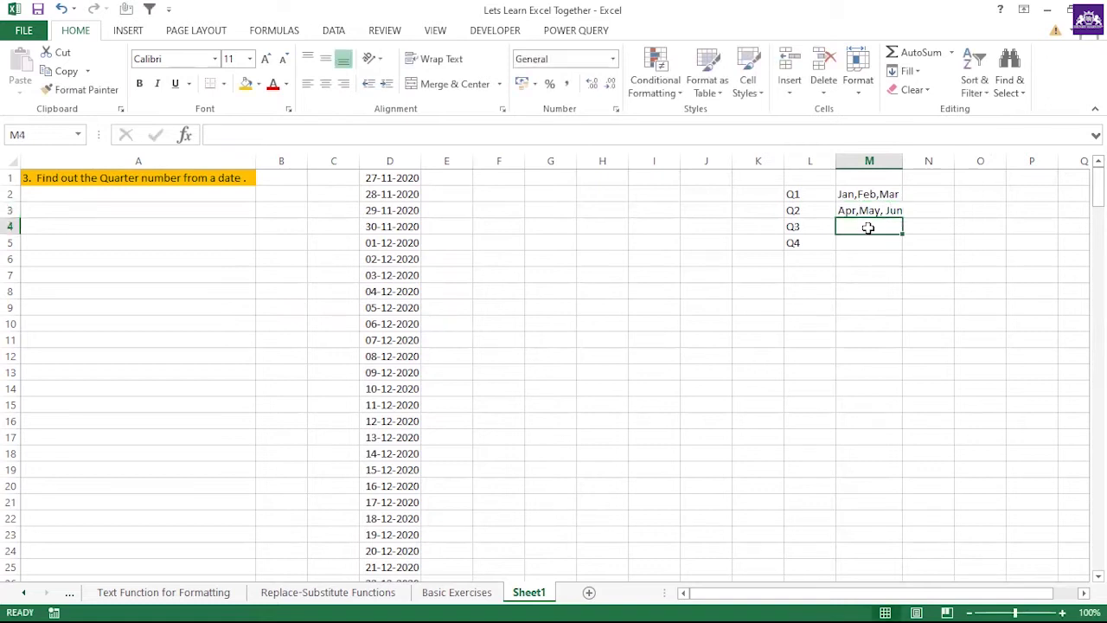
{"action": "type", "text": "Jul"}
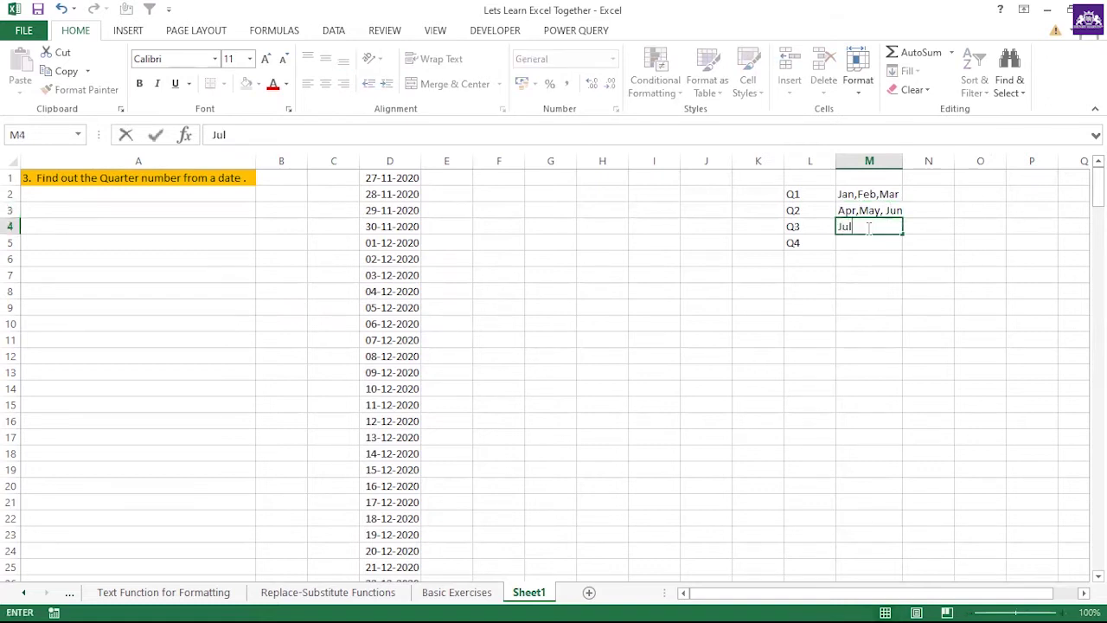
{"action": "type", "text": ",Aug,Sep"}
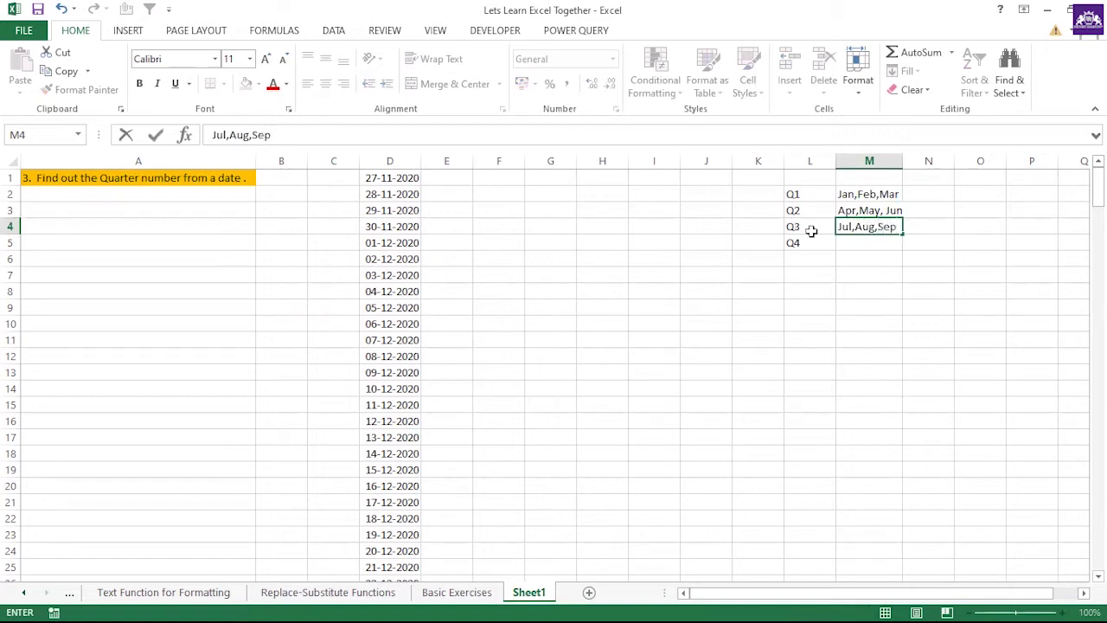
{"action": "key", "text": "Return"}
{"action": "type", "text": "Oc"}
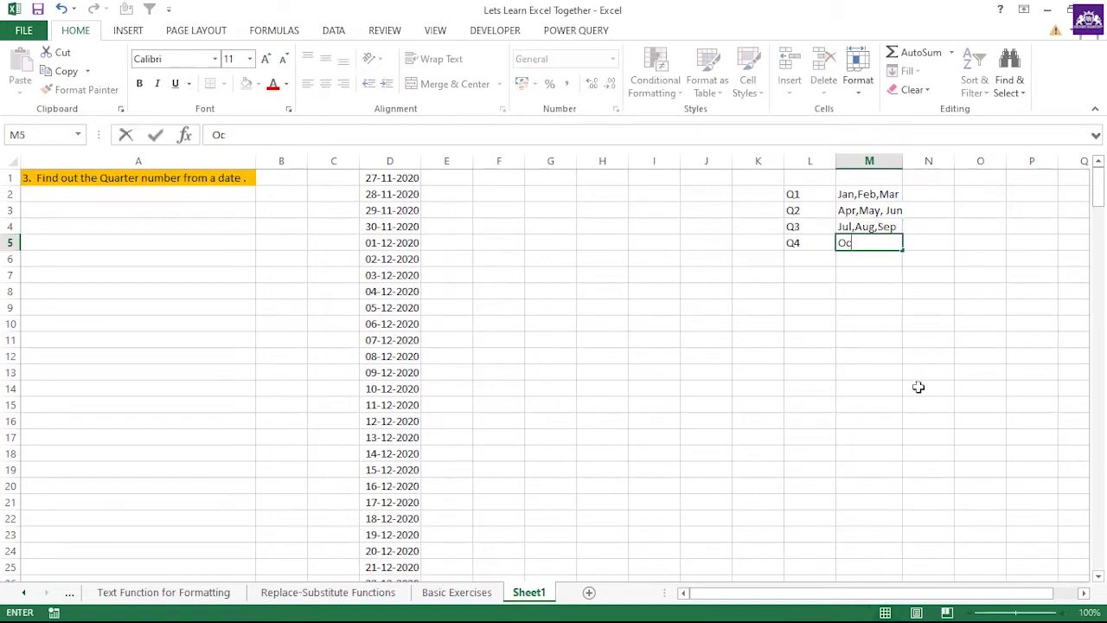
{"action": "type", "text": "t,Nov,Dec"}
{"action": "left_click", "coordinate": [875, 388]}
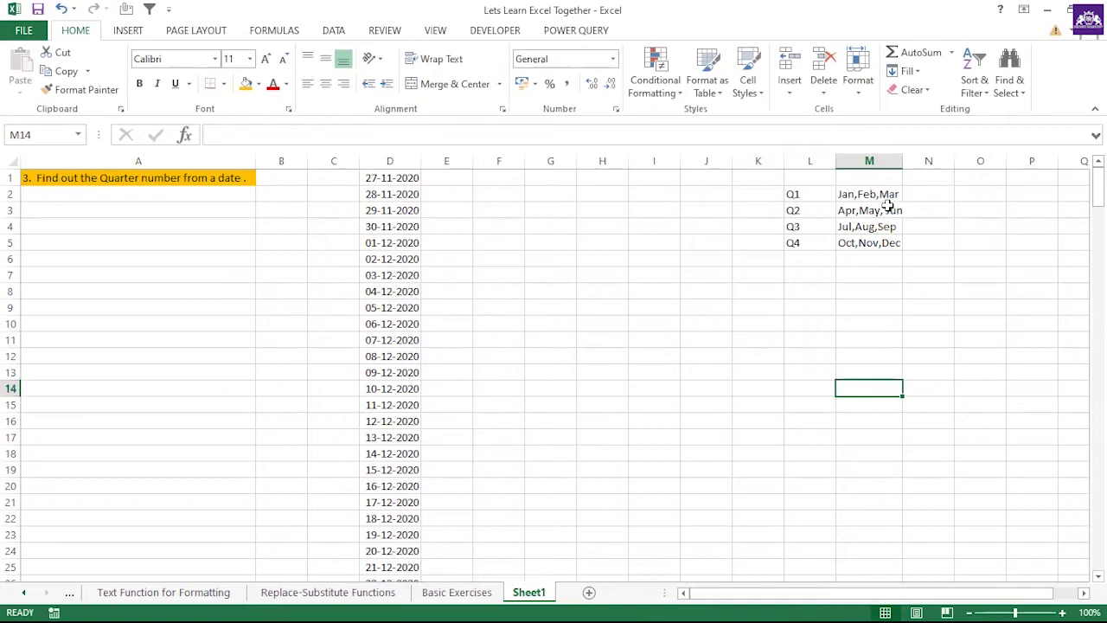
{"action": "left_click_drag", "start_coordinate": [902, 156], "coordinate": [906, 155]}
- Review the quarter reference table in L2:M5, checking which months belong to each quarter
{"action": "left_click_drag", "start_coordinate": [808, 193], "coordinate": [852, 244]}
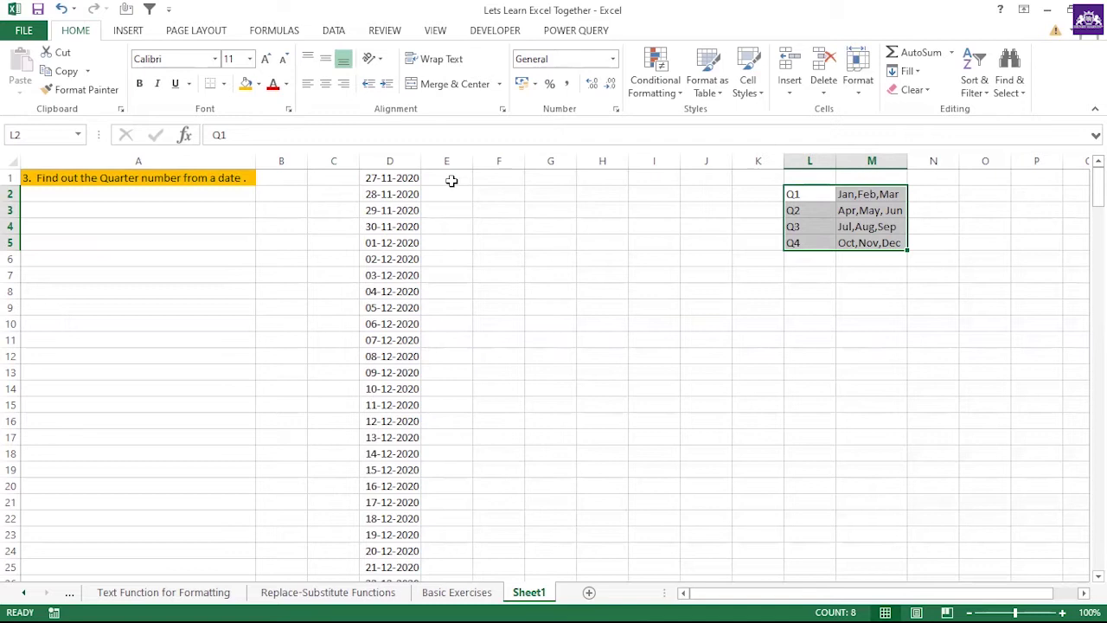
{"action": "left_click", "coordinate": [452, 180]}
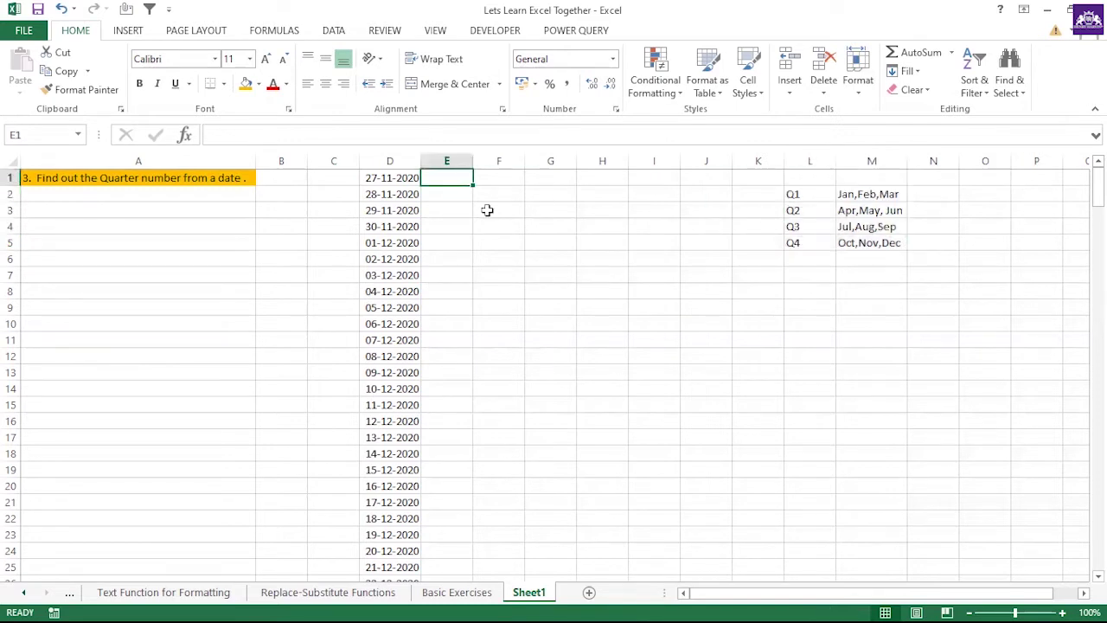
{"action": "left_click", "coordinate": [820, 195]}
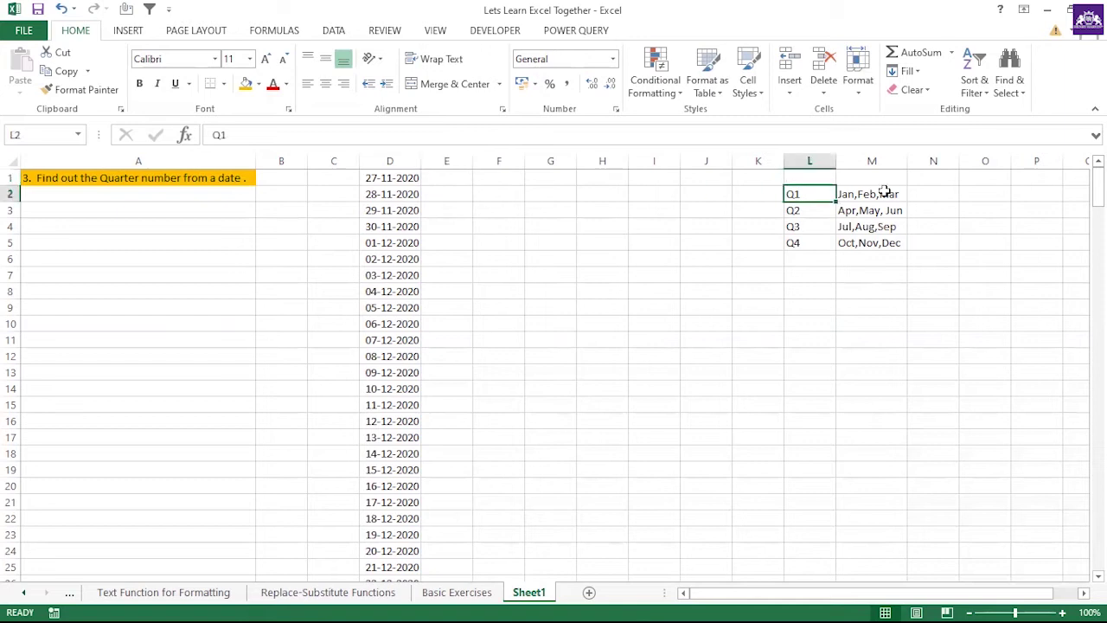
{"action": "left_click", "coordinate": [870, 194]}
{"action": "left_click", "coordinate": [872, 210]}
{"action": "left_click", "coordinate": [873, 227]}
{"action": "left_click", "coordinate": [871, 243]}
- Enter the month numbers 11 in N3 and 12 in N4 beside the quarter table
{"action": "left_click", "coordinate": [944, 210]}
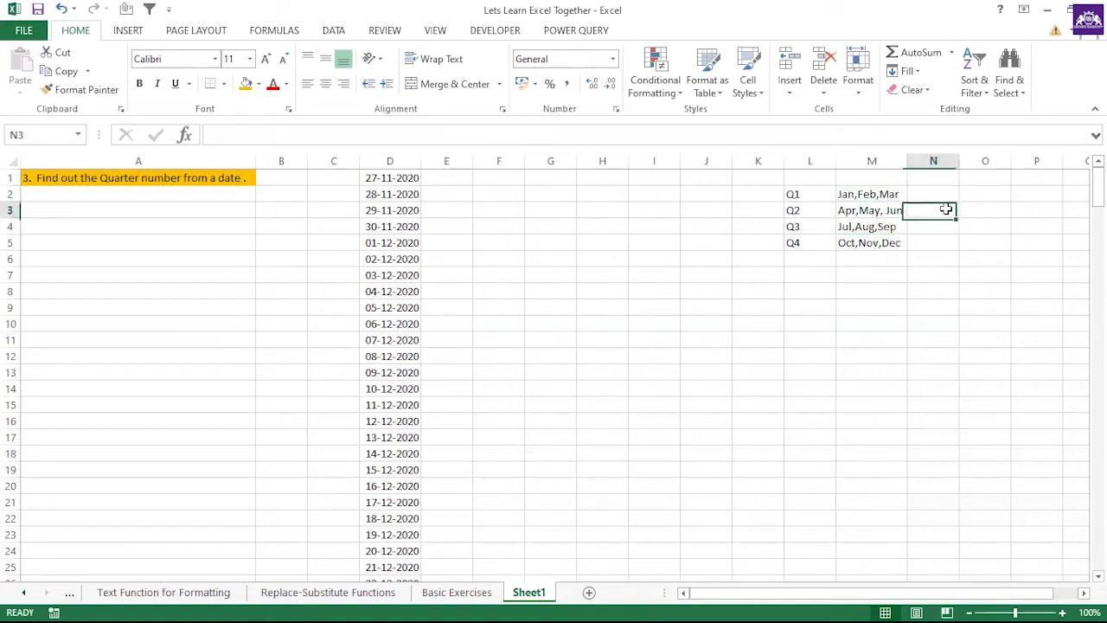
{"action": "type", "text": "11"}
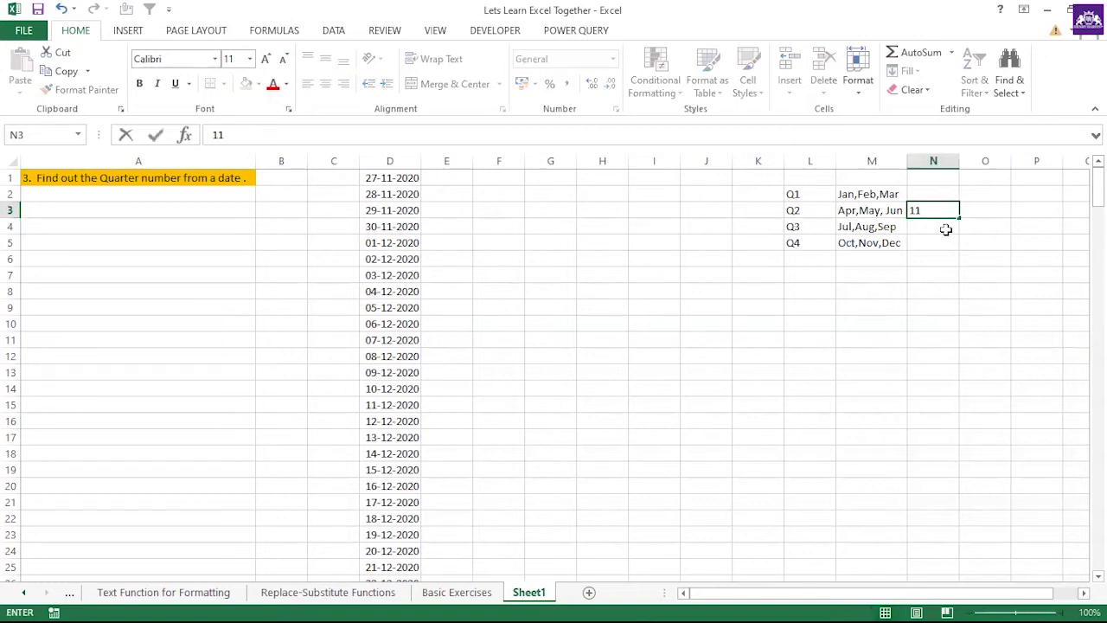
{"action": "left_click", "coordinate": [946, 230]}
{"action": "type", "text": "12"}
{"action": "left_click", "coordinate": [905, 256]}
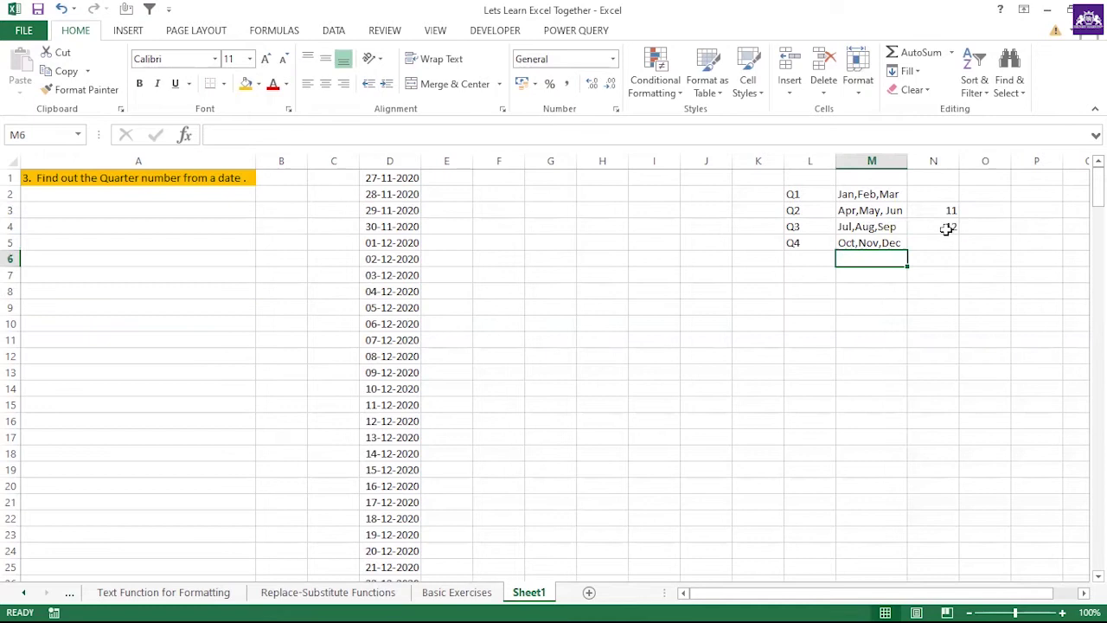
- Try to divide the month number in N4 by three by changing the entry to 12/3
{"action": "left_click", "coordinate": [947, 227]}
{"action": "left_click", "coordinate": [449, 135]}
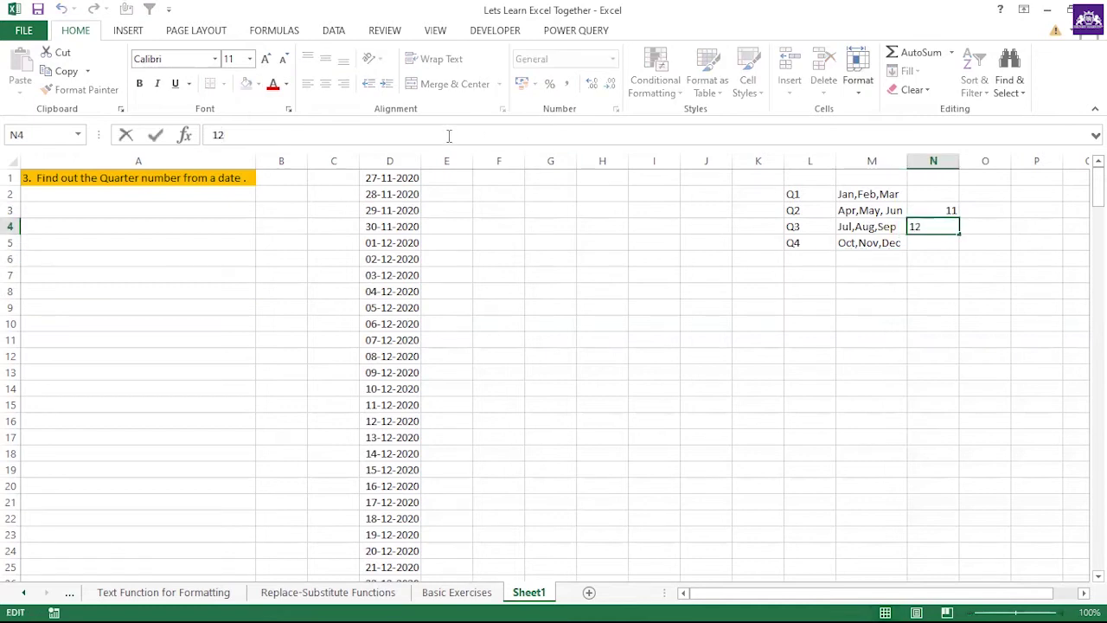
{"action": "type", "text": "/3"}
{"action": "key", "text": "Return"}
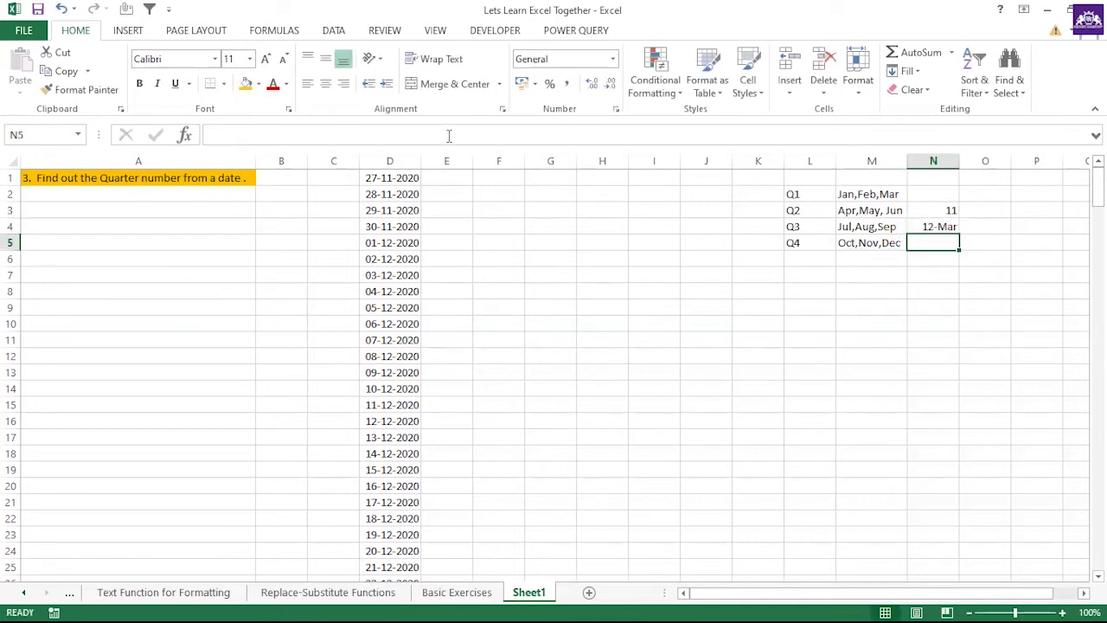
- Format column N as Number with 0 decimal places
{"action": "left_click", "coordinate": [948, 158]}
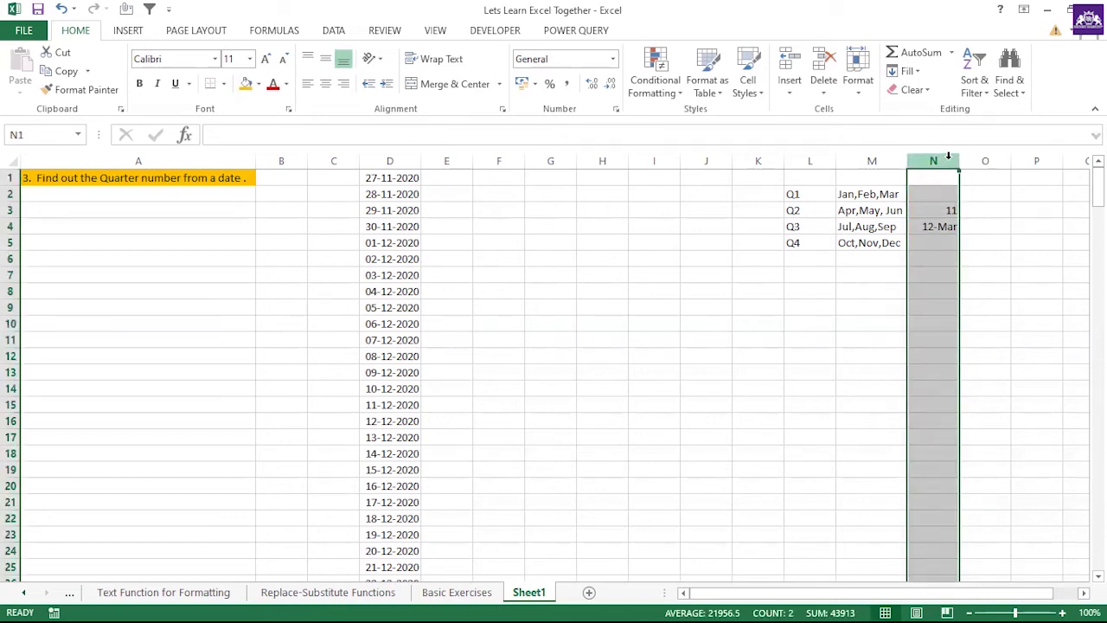
{"action": "key", "text": "ctrl+1"}
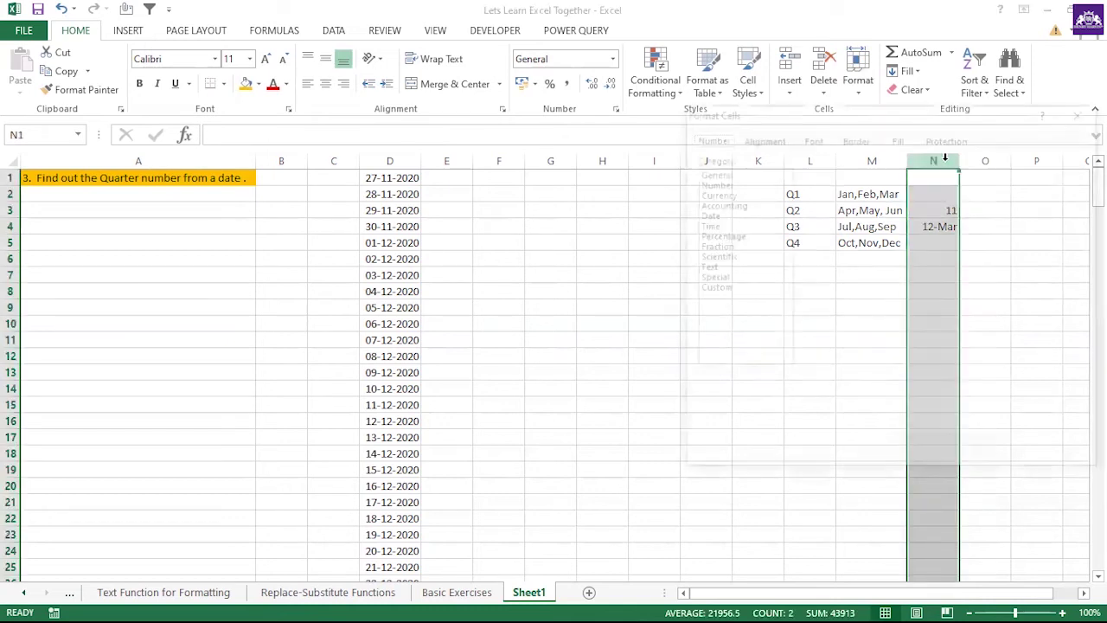
{"action": "left_click", "coordinate": [729, 183]}
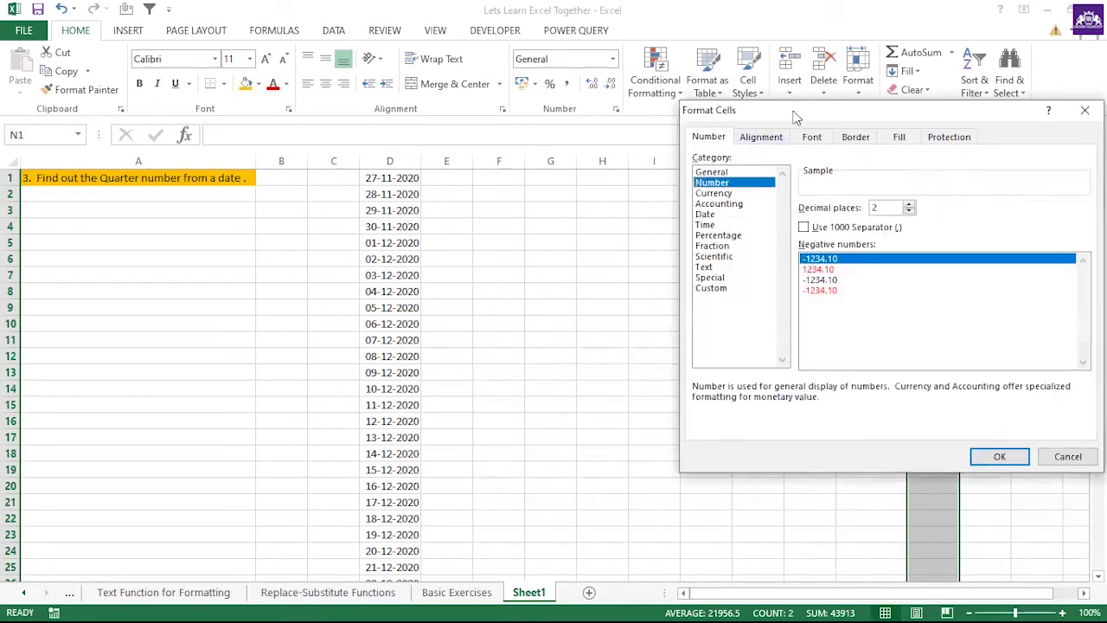
{"action": "left_click_drag", "start_coordinate": [791, 116], "coordinate": [374, 126]}
{"action": "left_click", "coordinate": [493, 221]}
{"action": "left_click", "coordinate": [493, 221]}
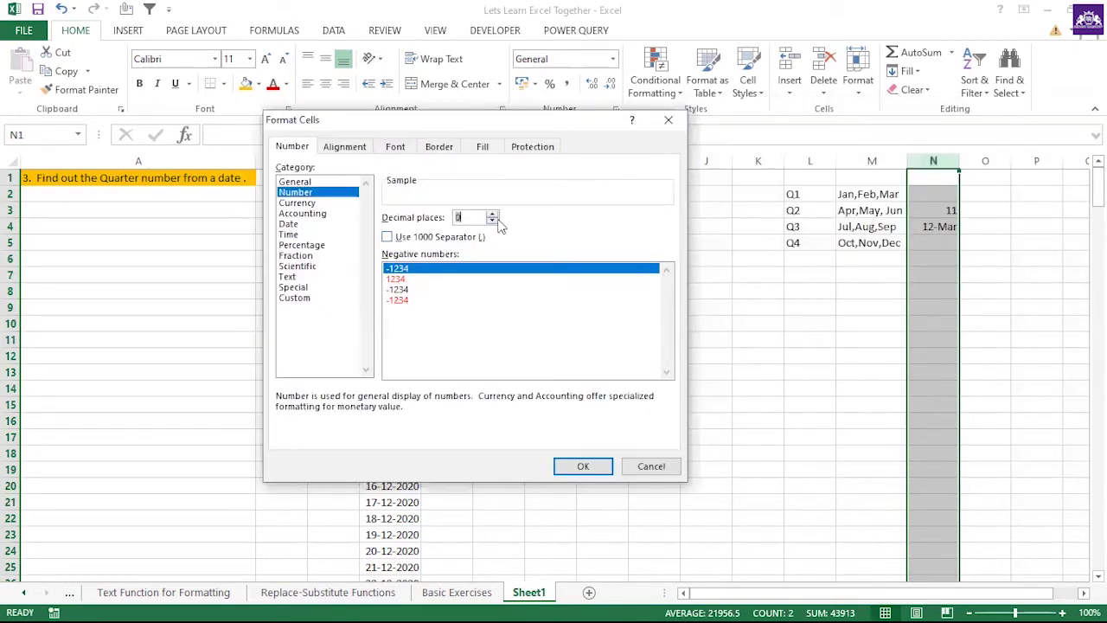
- Clear the entry in N4 and enter the formula =N3/3 to divide the month number by three
{"action": "left_click", "coordinate": [946, 210]}
{"action": "left_click", "coordinate": [945, 226]}
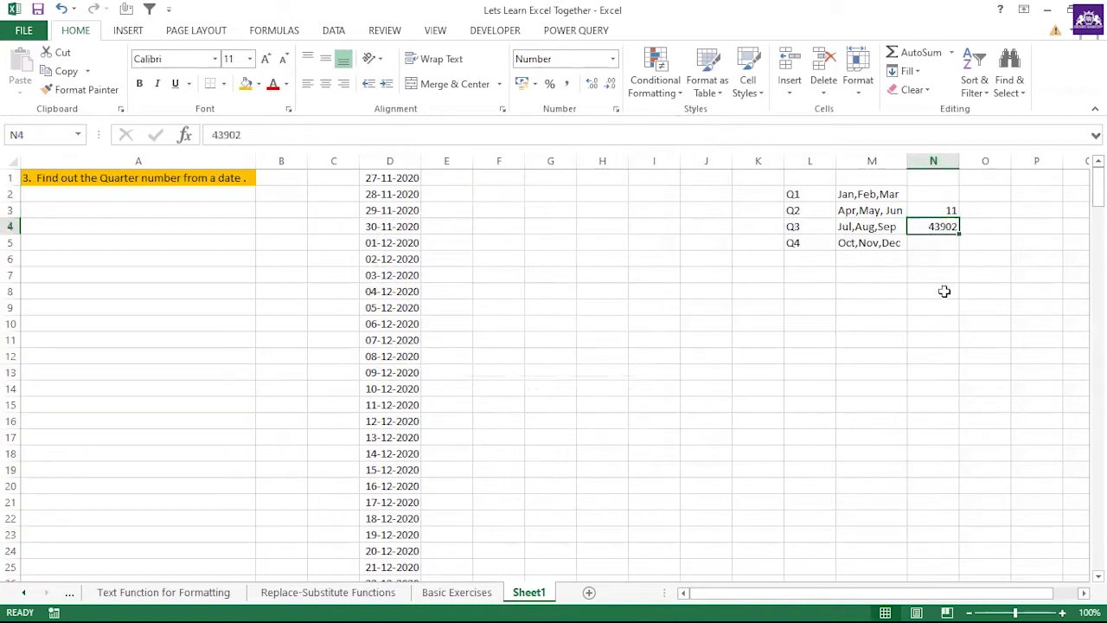
{"action": "key", "text": "Delete"}
{"action": "left_click", "coordinate": [944, 291]}
{"action": "left_click", "coordinate": [941, 211]}
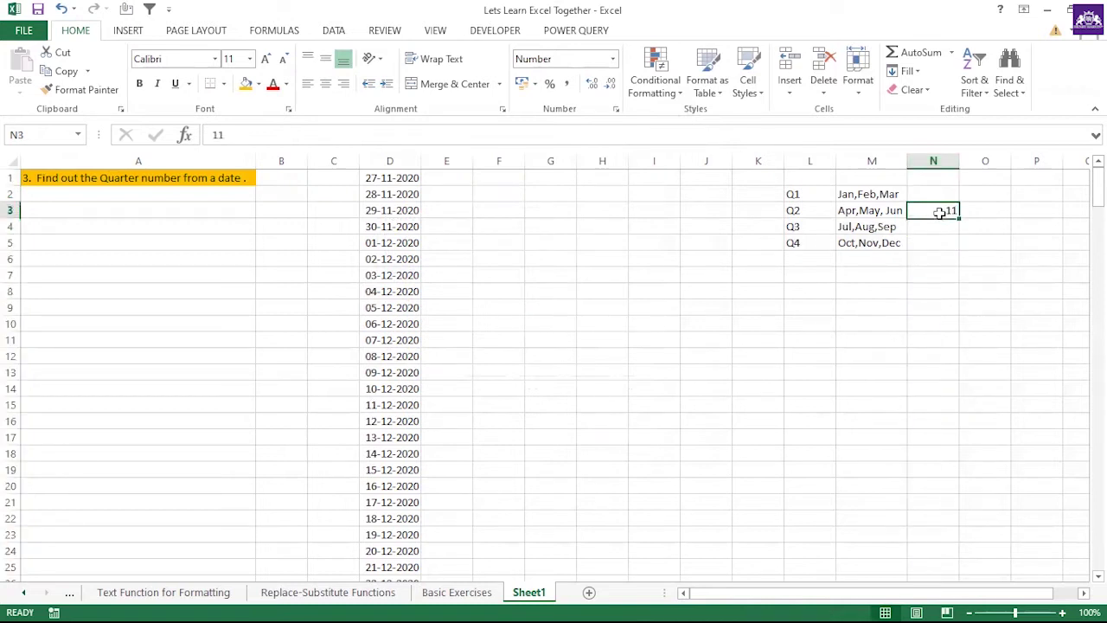
{"action": "left_click", "coordinate": [941, 226]}
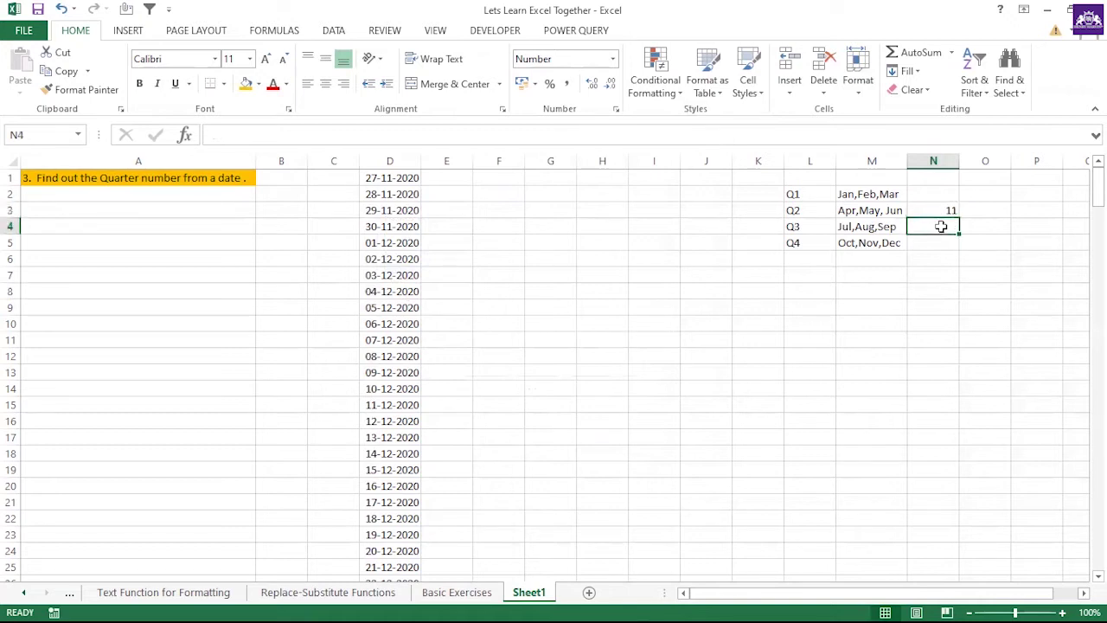
{"action": "type", "text": "="}
{"action": "left_click", "coordinate": [947, 211]}
{"action": "type", "text": "/3"}
{"action": "key", "text": "Return"}
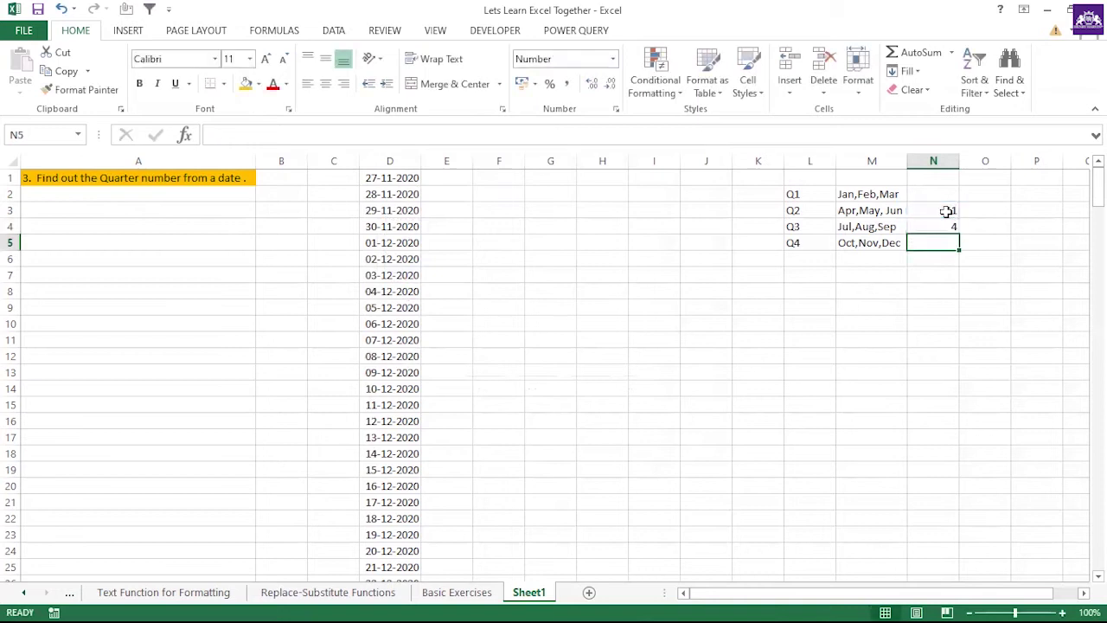
- Show N4 with two decimal places and set the month number in N3 to 12
{"action": "left_click", "coordinate": [940, 225]}
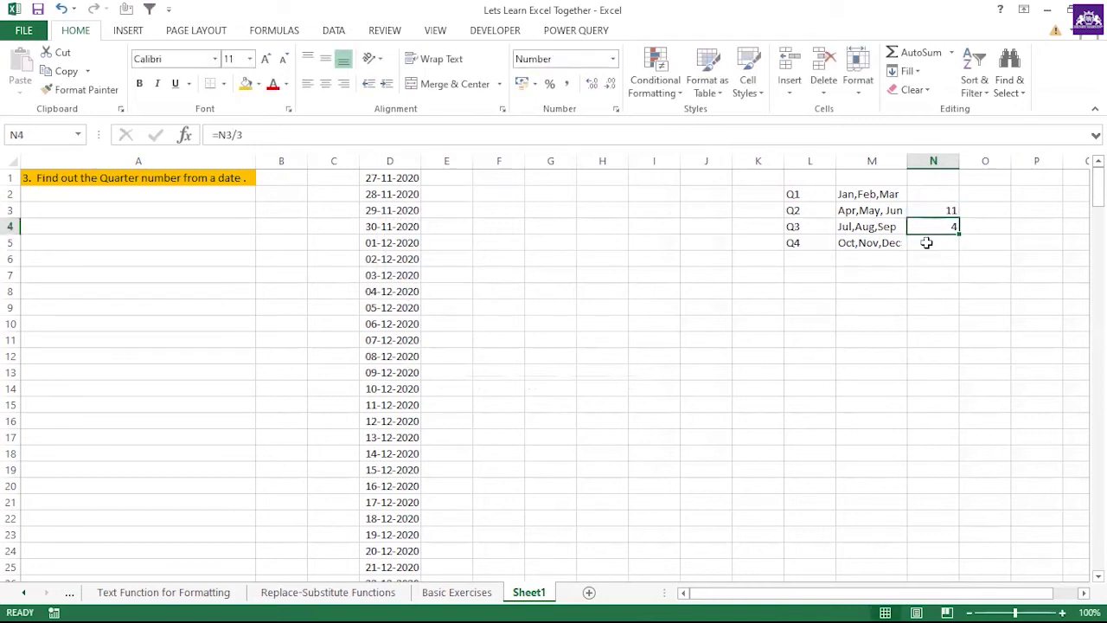
{"action": "left_click", "coordinate": [594, 88]}
{"action": "left_click", "coordinate": [593, 89]}
{"action": "left_click", "coordinate": [947, 212]}
{"action": "type", "text": "12"}
{"action": "left_click", "coordinate": [947, 270]}
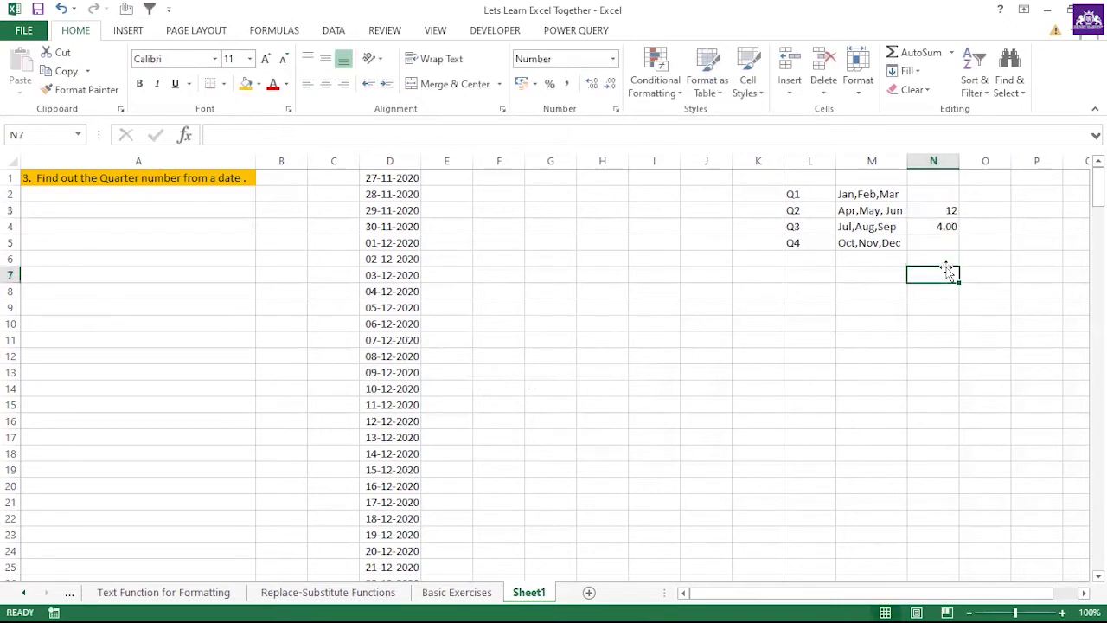
{"action": "left_click", "coordinate": [947, 226]}
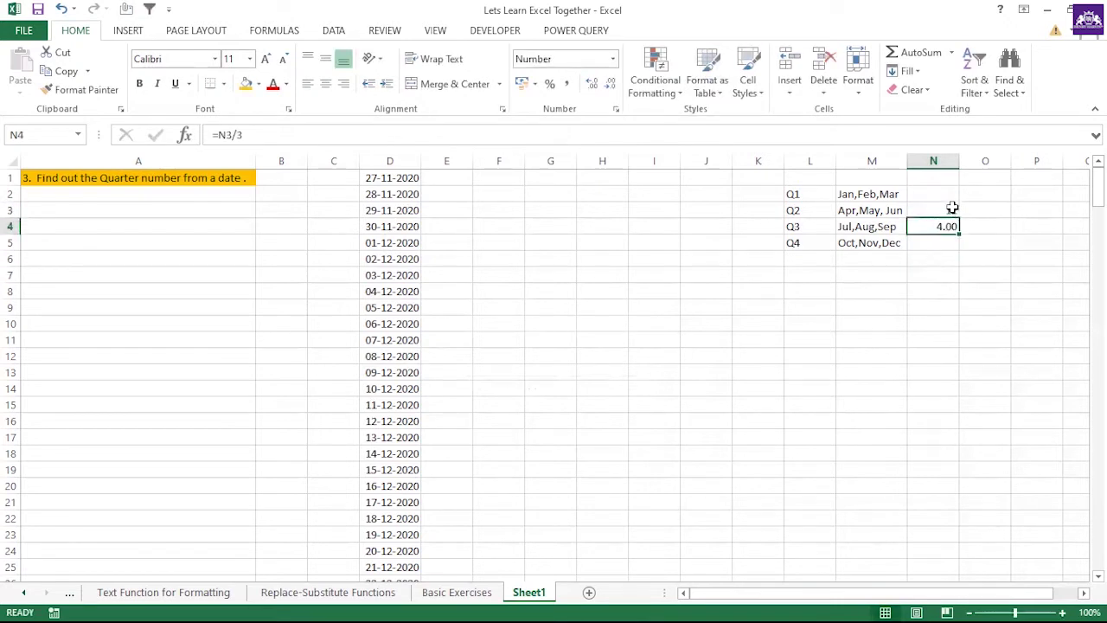
- Set the month number in N3 to 10 and check the division result in N4
{"action": "left_click", "coordinate": [952, 209]}
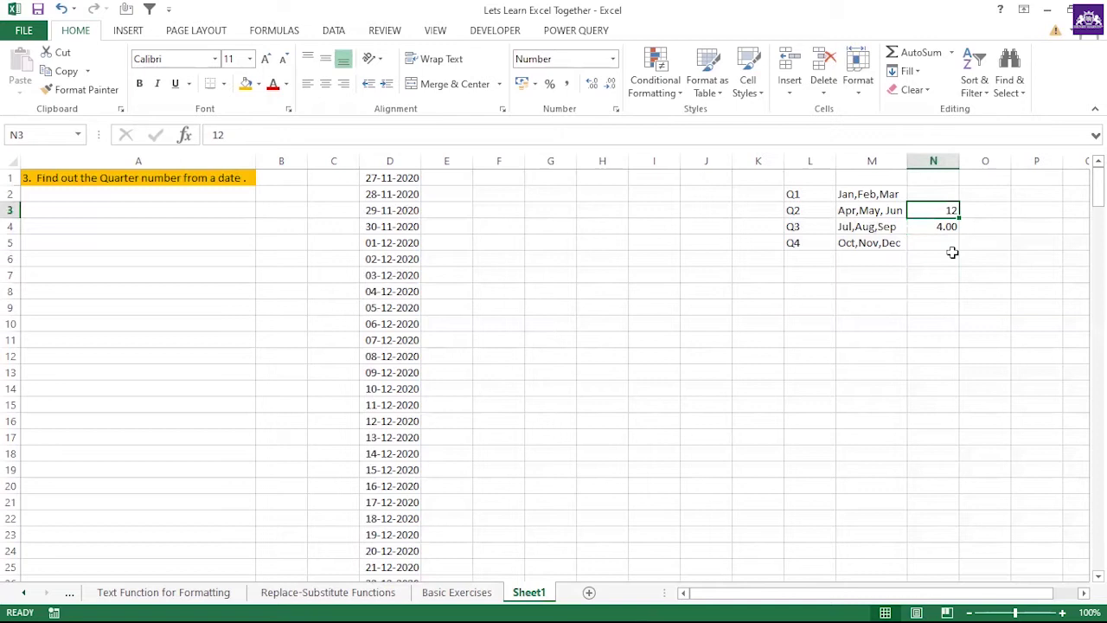
{"action": "type", "text": "1"}
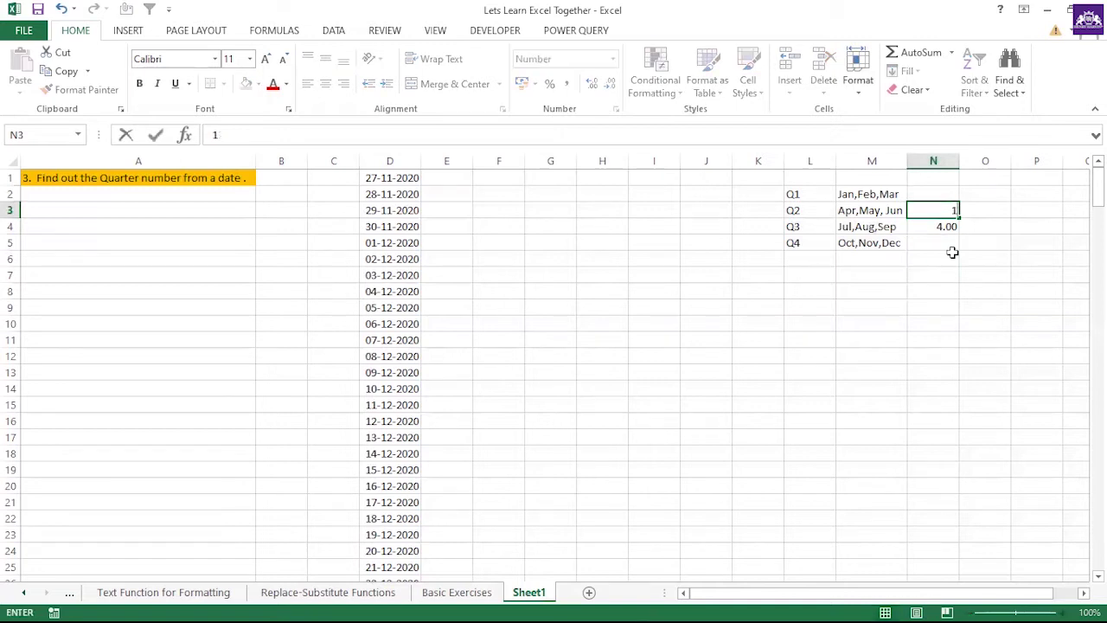
{"action": "left_click", "coordinate": [951, 257]}
{"action": "left_click", "coordinate": [946, 213]}
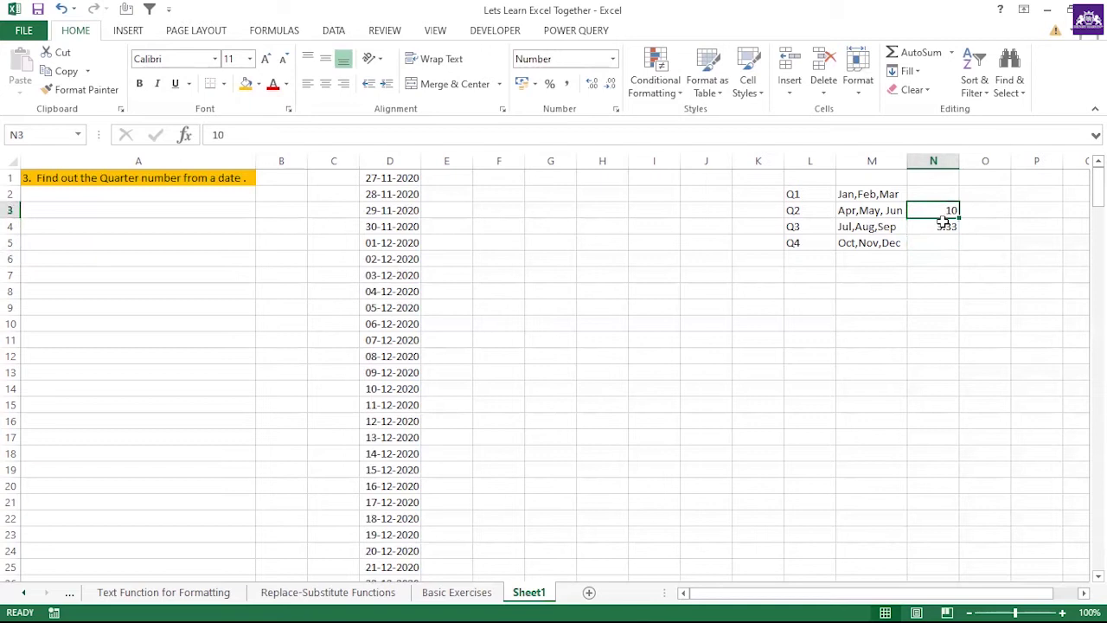
{"action": "left_click", "coordinate": [944, 225]}
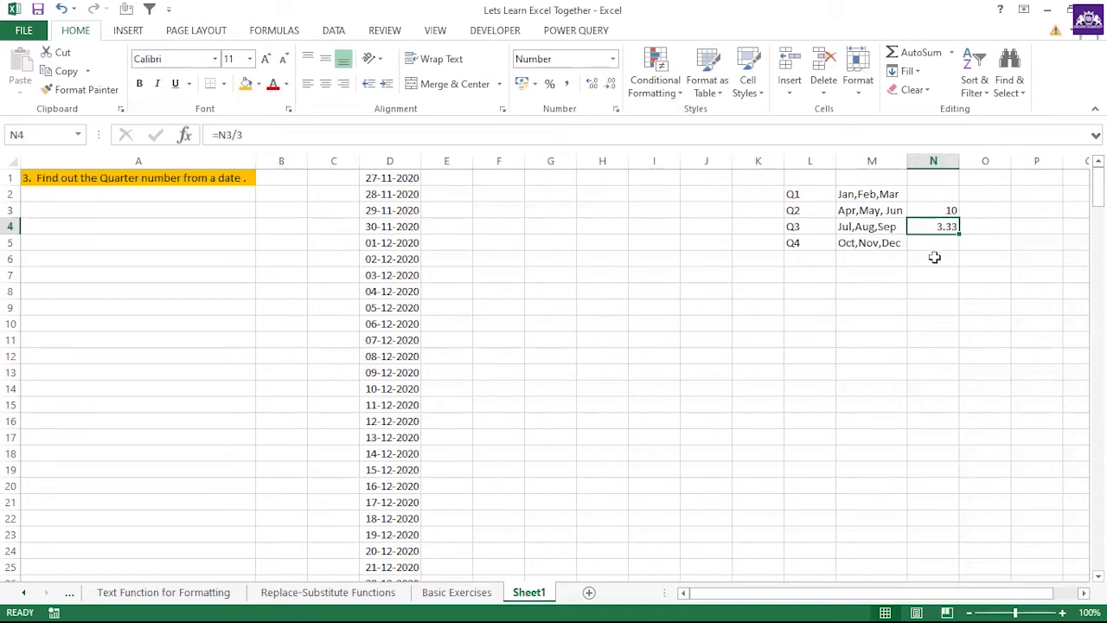
{"action": "left_click", "coordinate": [935, 256]}
{"action": "left_click_drag", "start_coordinate": [951, 213], "coordinate": [951, 226]}
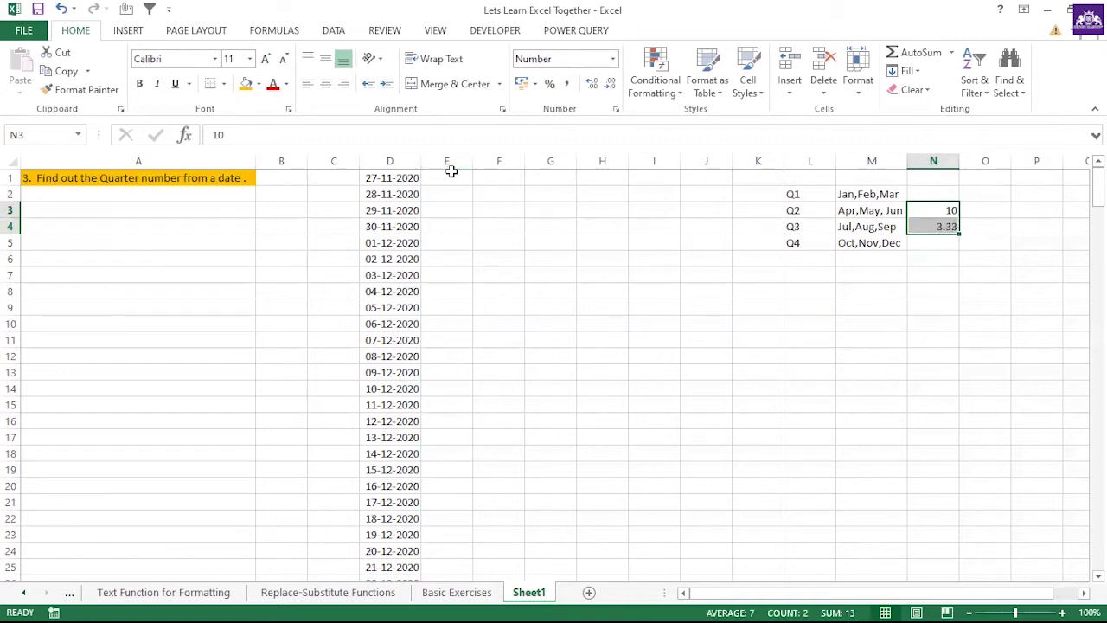
- Enter the formula =MONTH(D1) in E1 to extract the month number from the first date
{"action": "left_click", "coordinate": [436, 175]}
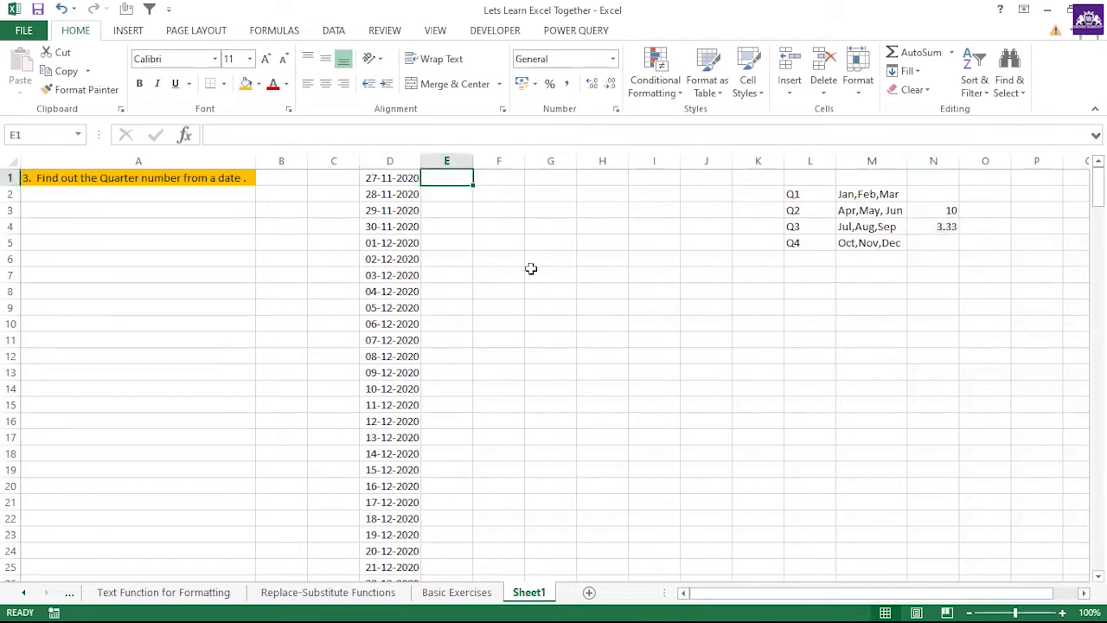
{"action": "type", "text": "=mon"}
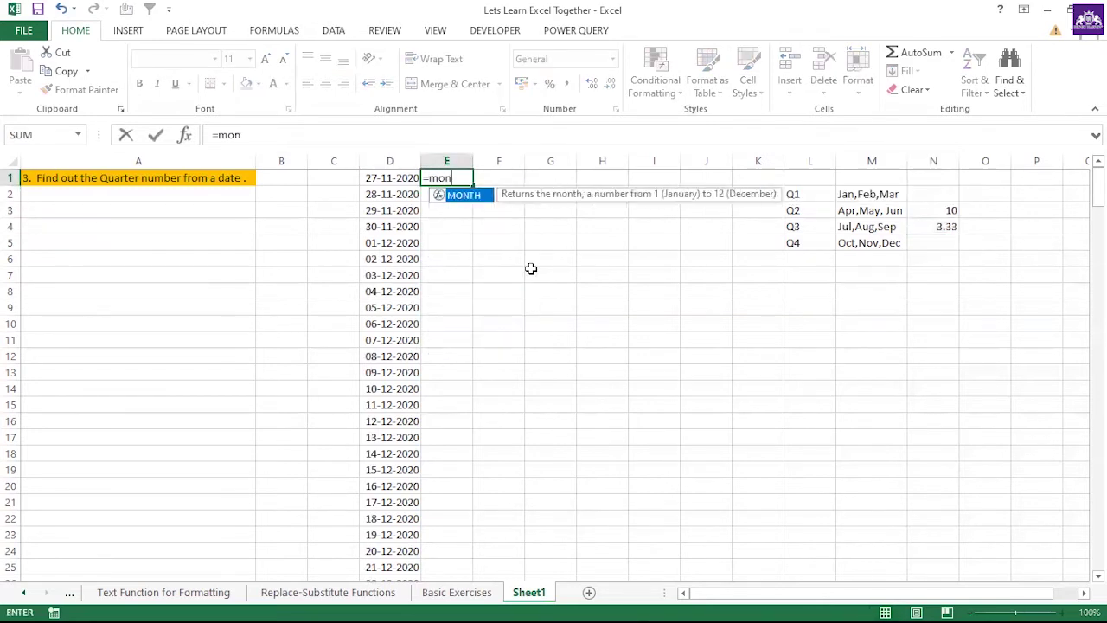
{"action": "type", "text": "th("}
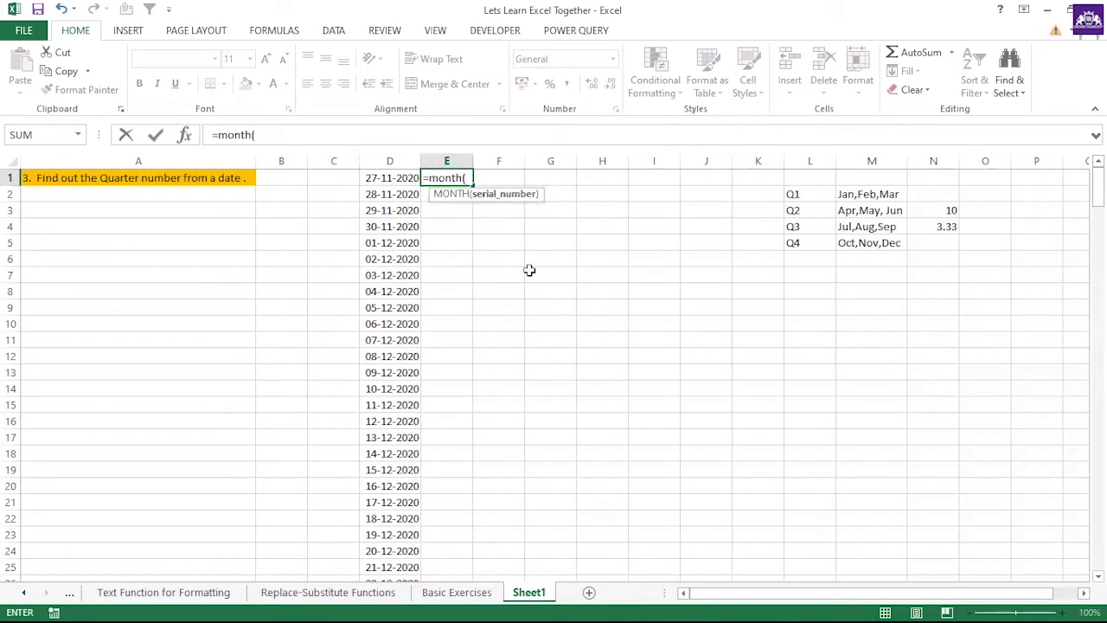
{"action": "left_click", "coordinate": [394, 178]}
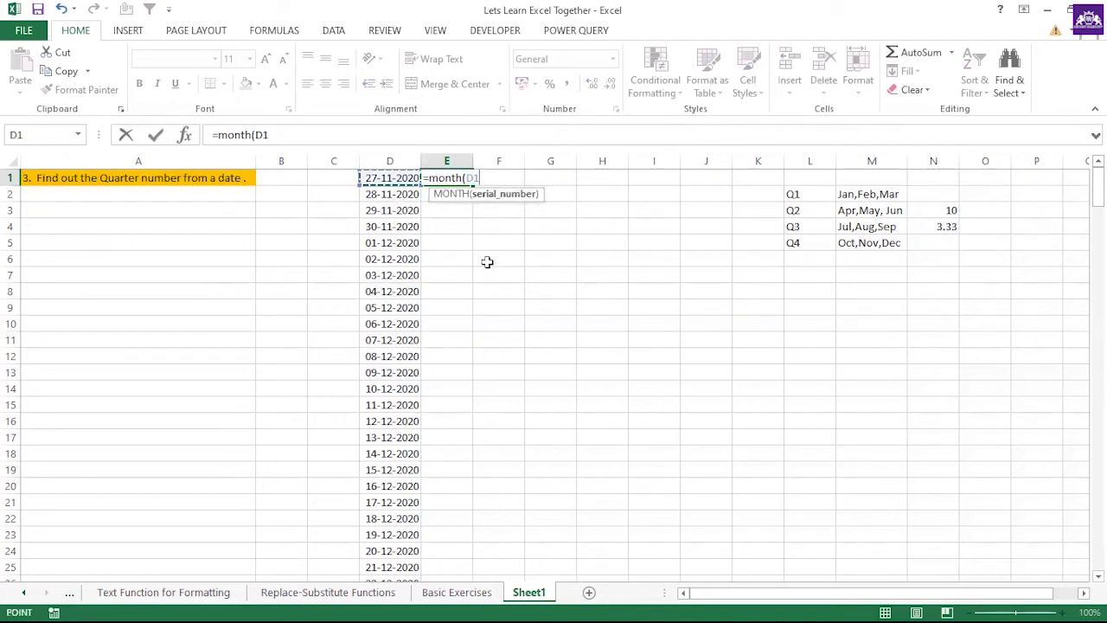
{"action": "type", "text": ")"}
{"action": "key", "text": "Return"}
{"action": "left_click", "coordinate": [464, 179]}
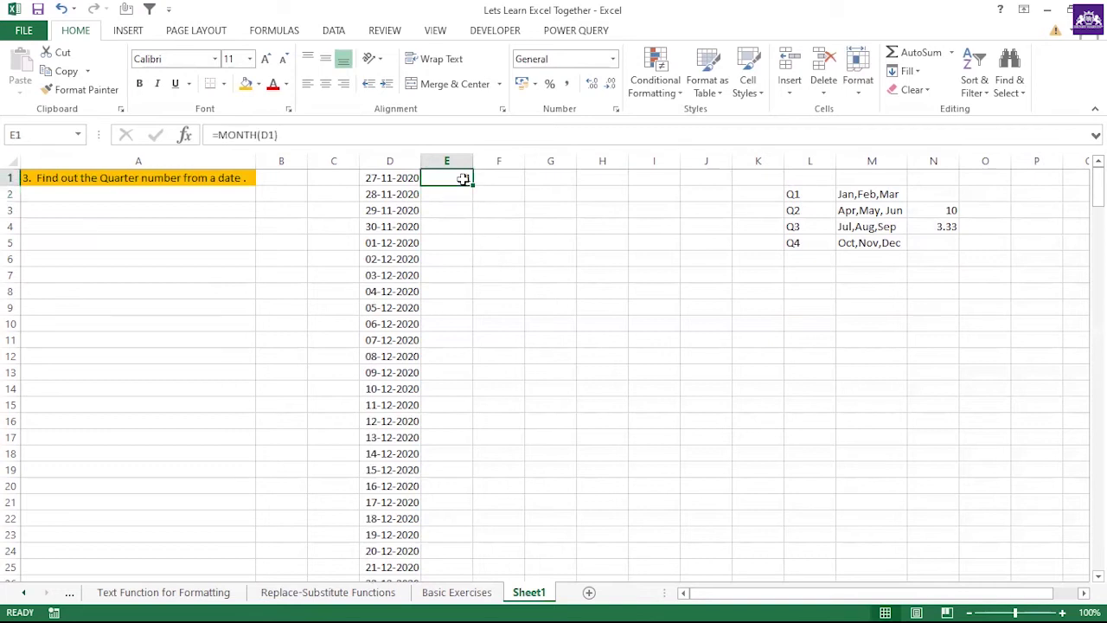
- Fill the month formula from E1 down column E alongside all the dates
{"action": "left_click", "coordinate": [391, 177]}
{"action": "left_click", "coordinate": [459, 177]}
{"action": "double_click", "coordinate": [472, 185]}
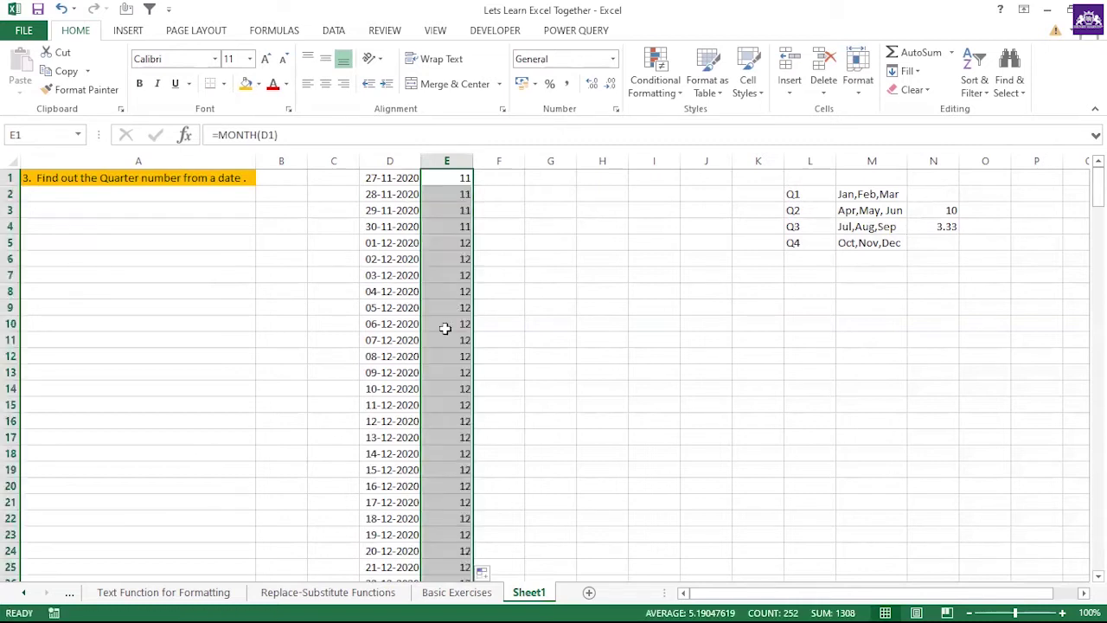
- Compare the month numbers in column E with the dates in column D at several rows down the list
{"action": "scroll", "coordinate": [444, 328], "scroll_direction": "down", "scroll_amount": 20}
{"action": "scroll", "coordinate": [407, 372], "scroll_direction": "down", "scroll_amount": 16}
{"action": "left_click", "coordinate": [408, 372]}
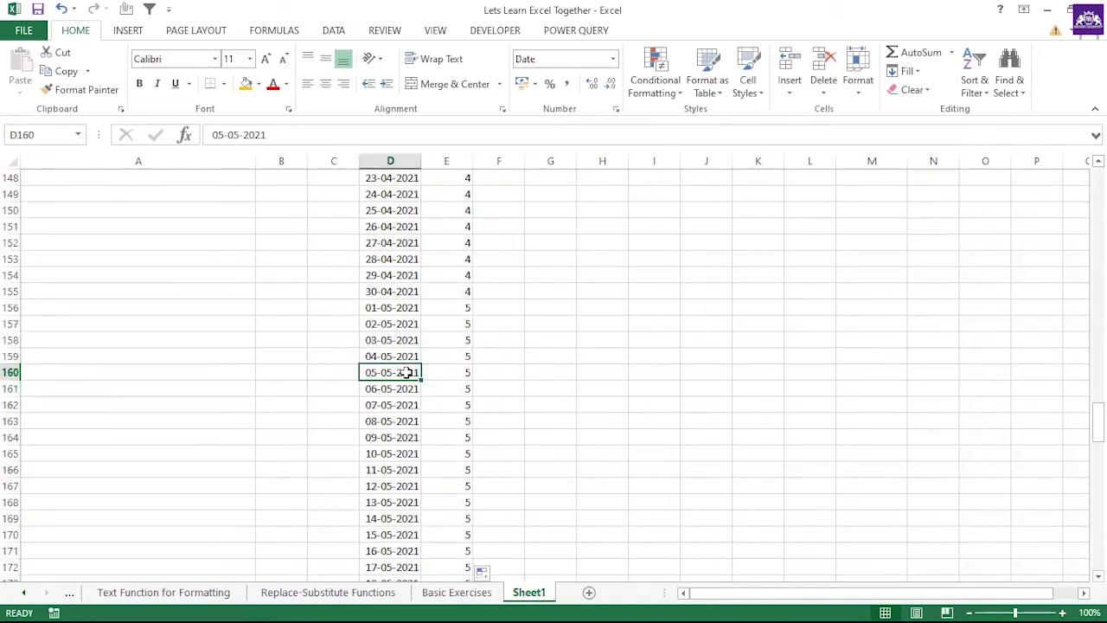
{"action": "left_click", "coordinate": [447, 369]}
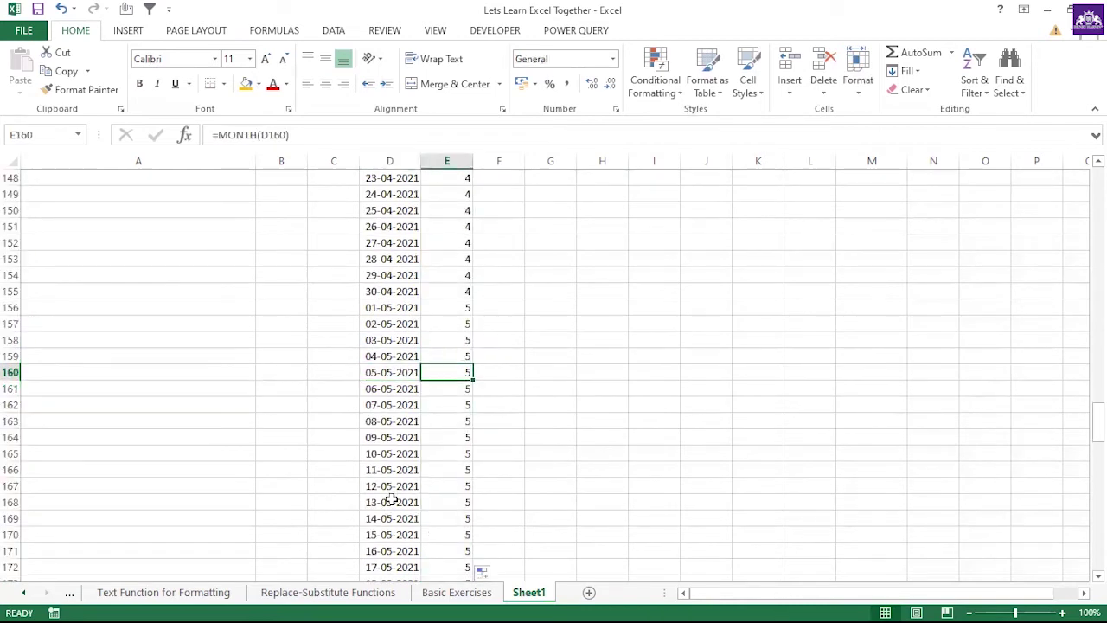
{"action": "left_click", "coordinate": [387, 503]}
{"action": "left_click", "coordinate": [456, 500]}
{"action": "scroll", "coordinate": [415, 424], "scroll_direction": "down", "scroll_amount": 20}
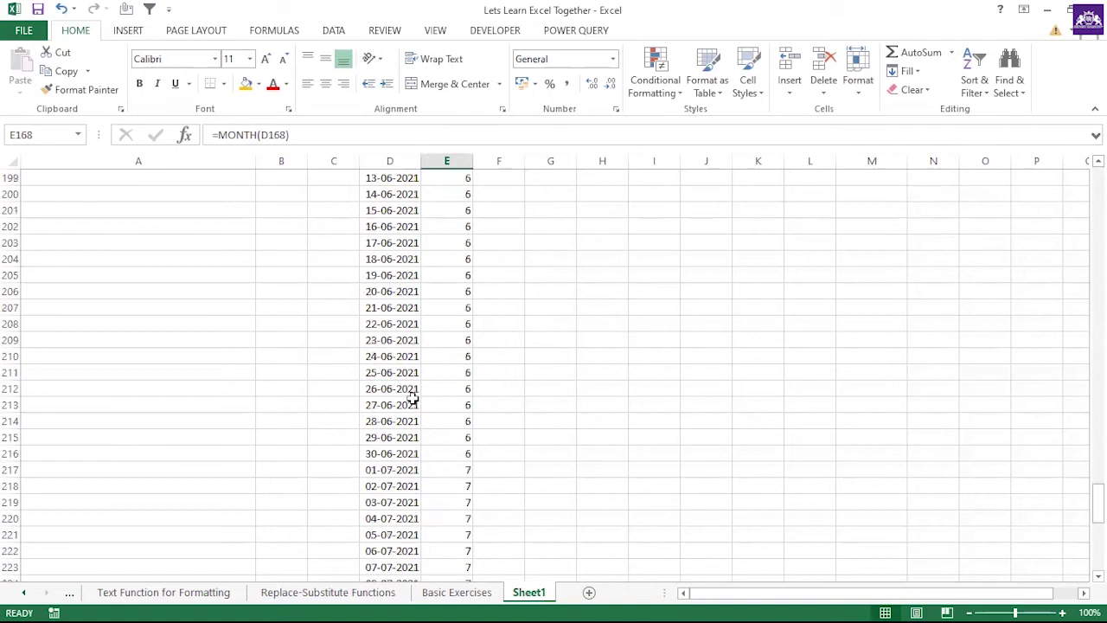
{"action": "left_click", "coordinate": [392, 388]}
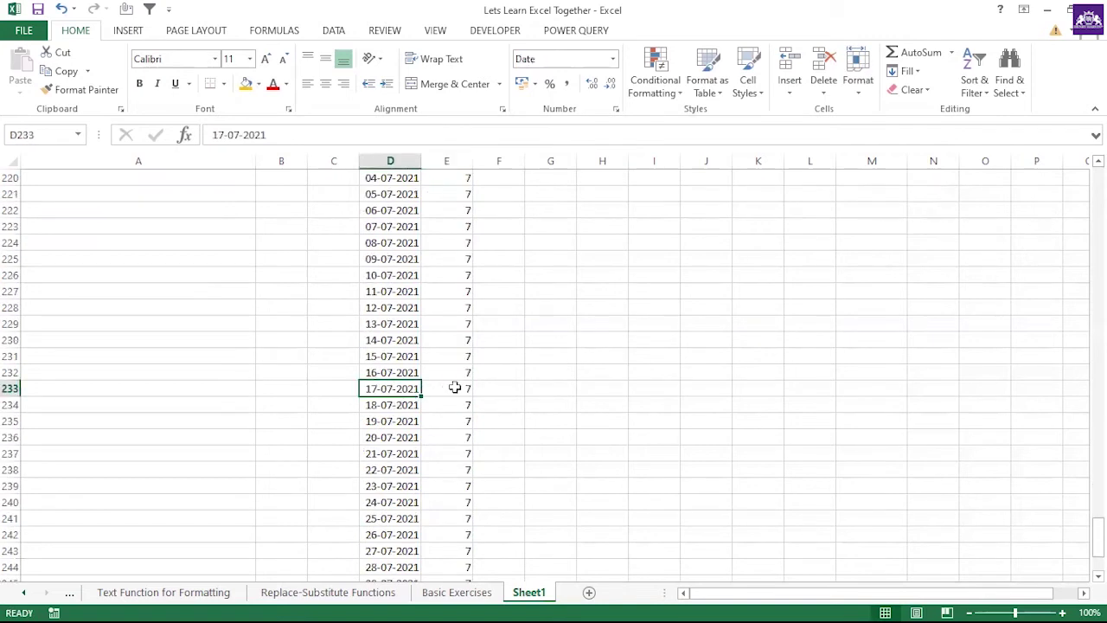
{"action": "left_click", "coordinate": [455, 389]}
{"action": "scroll", "coordinate": [452, 338], "scroll_direction": "up", "scroll_amount": 20}
{"action": "scroll", "coordinate": [455, 307], "scroll_direction": "up", "scroll_amount": 20}
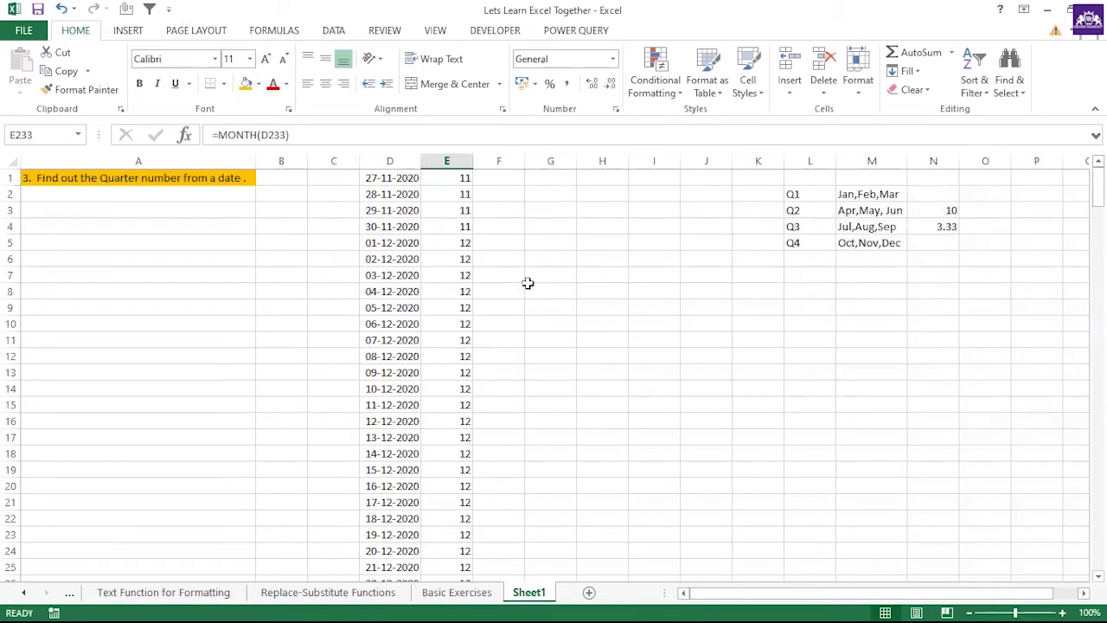
- Change the formula in E1 to =MONTH(D1)/3 and fill it down column E
{"action": "left_click", "coordinate": [459, 178]}
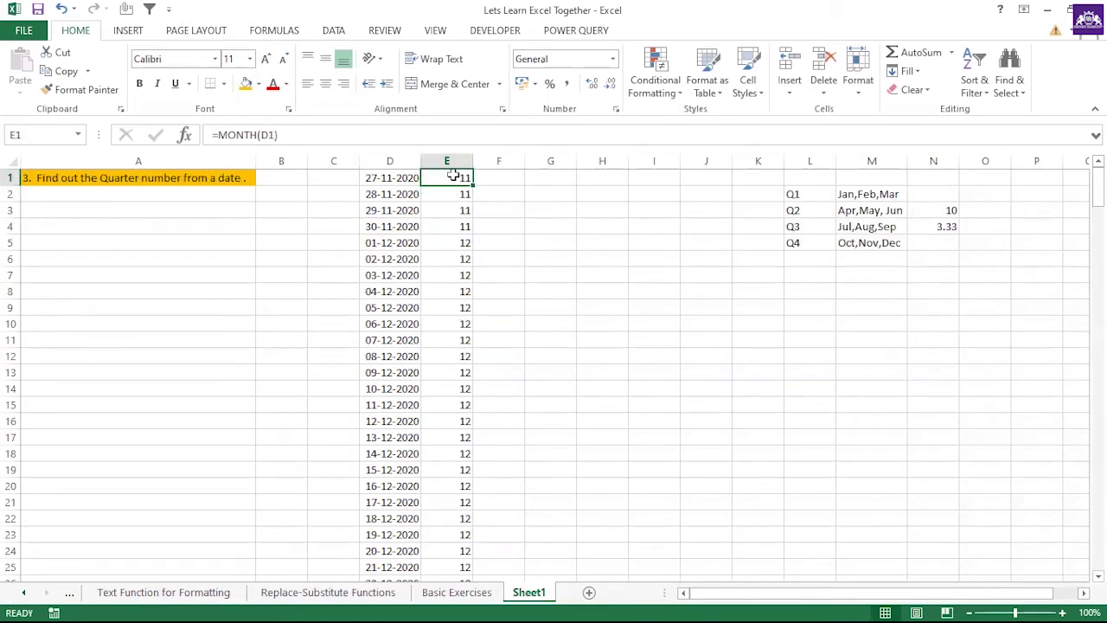
{"action": "left_click", "coordinate": [306, 134]}
{"action": "type", "text": "/"}
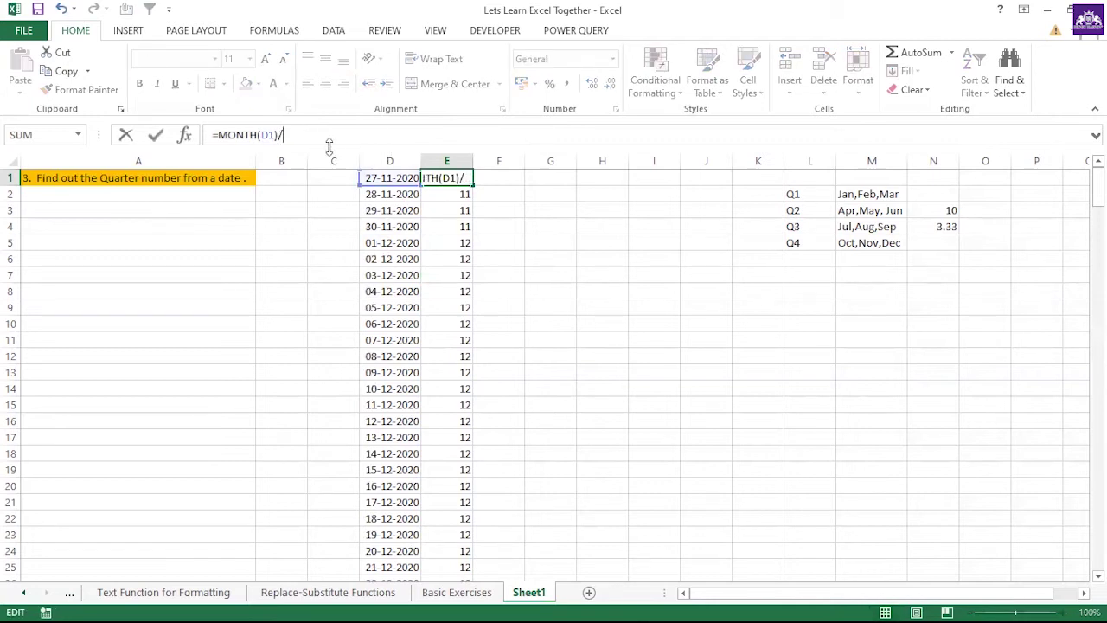
{"action": "key", "text": "Return"}
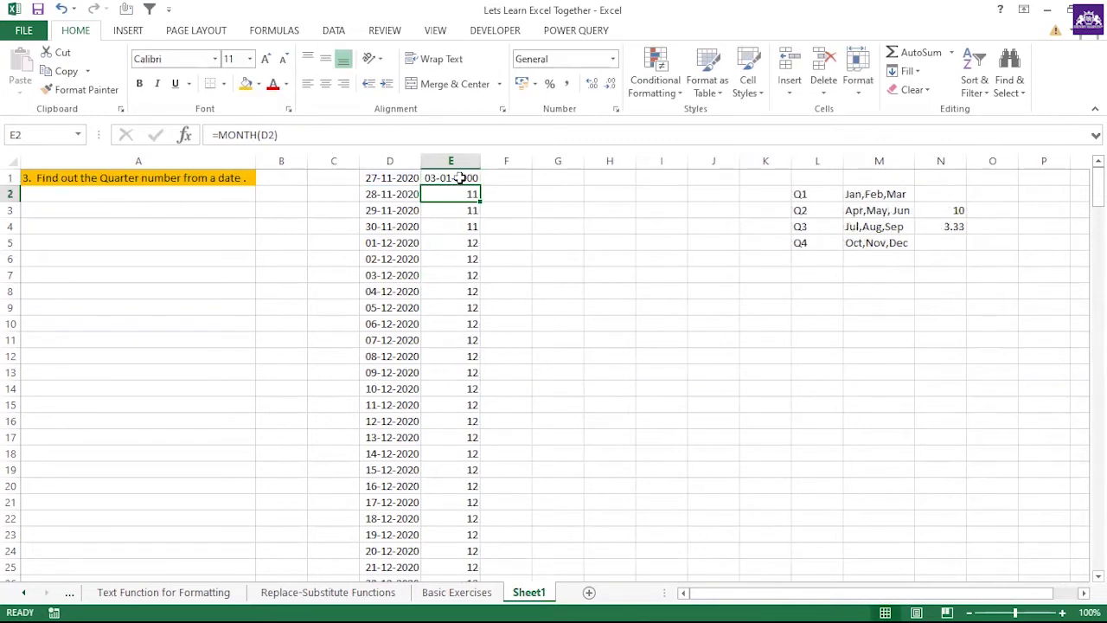
{"action": "left_click", "coordinate": [476, 180]}
{"action": "double_click", "coordinate": [478, 180]}
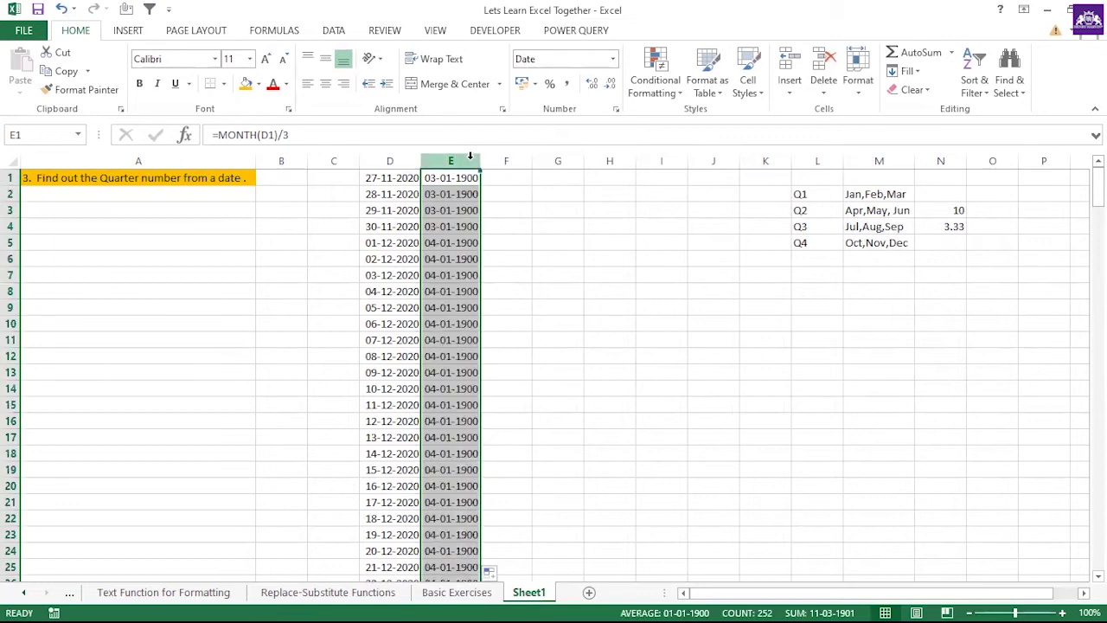
- Format the column E results as Number with 2 decimal places
{"action": "key", "text": "ctrl+1"}
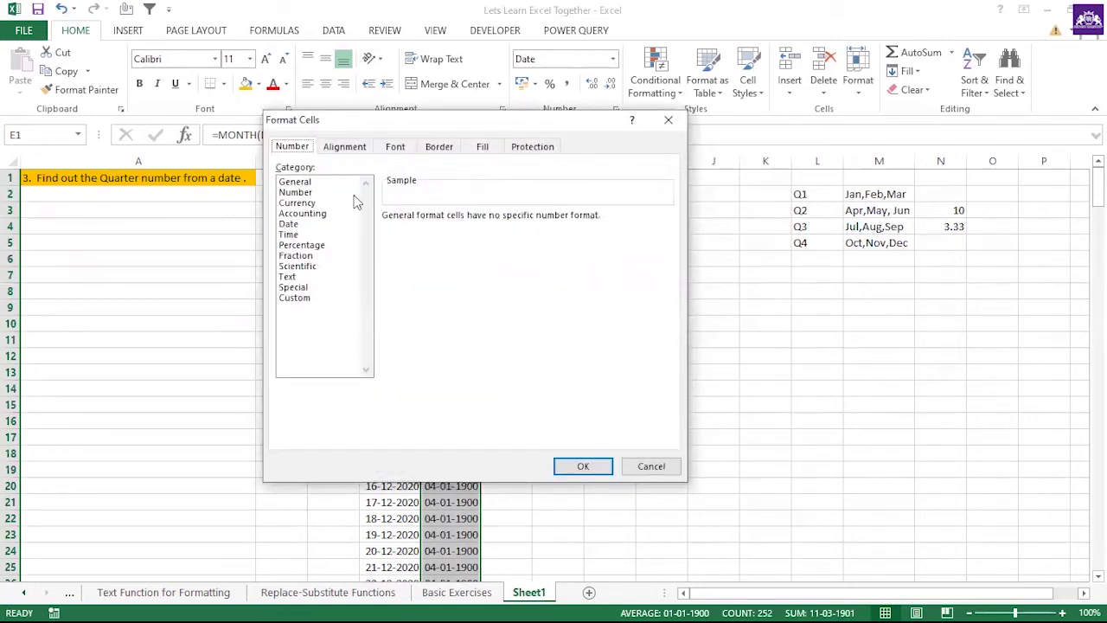
{"action": "left_click", "coordinate": [315, 194]}
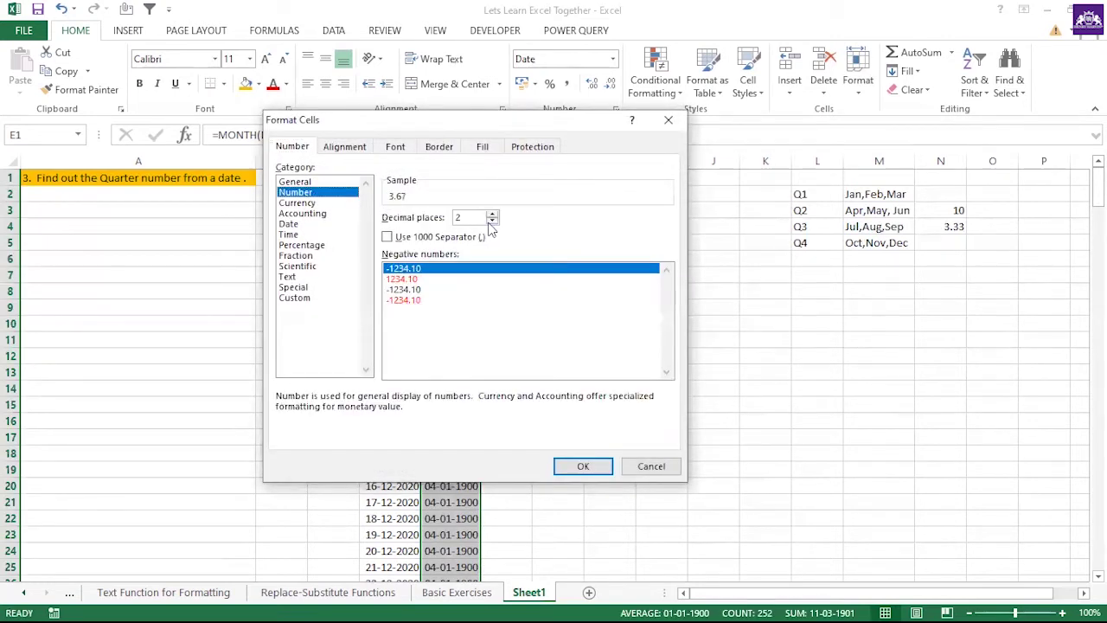
{"action": "left_click", "coordinate": [412, 279]}
{"action": "left_click", "coordinate": [579, 474]}
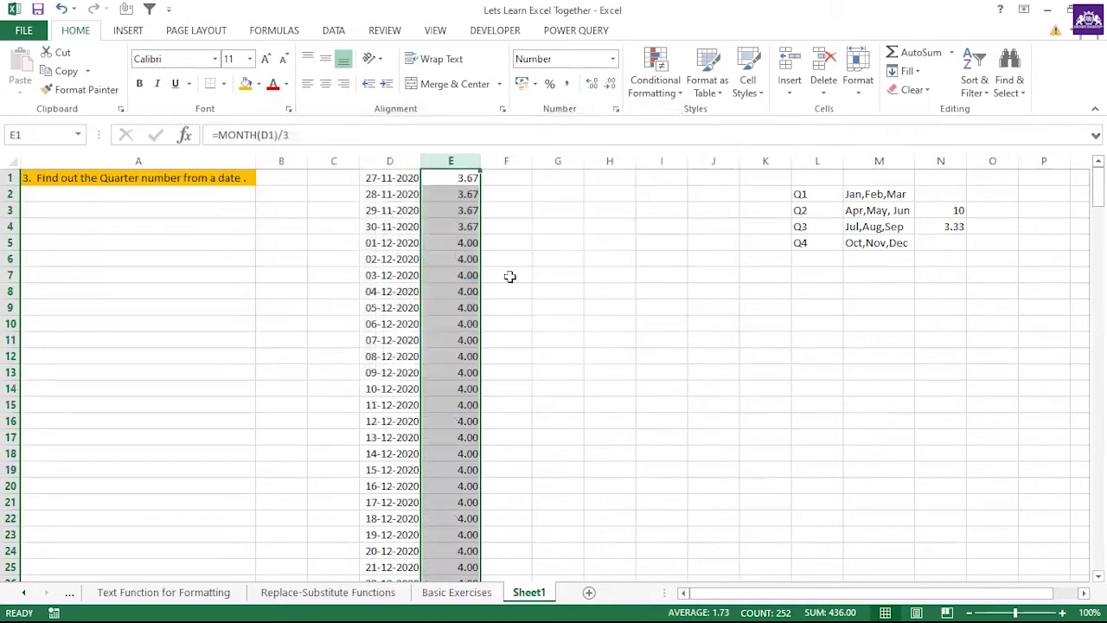
{"action": "scroll", "coordinate": [467, 405], "scroll_direction": "down", "scroll_amount": 7}
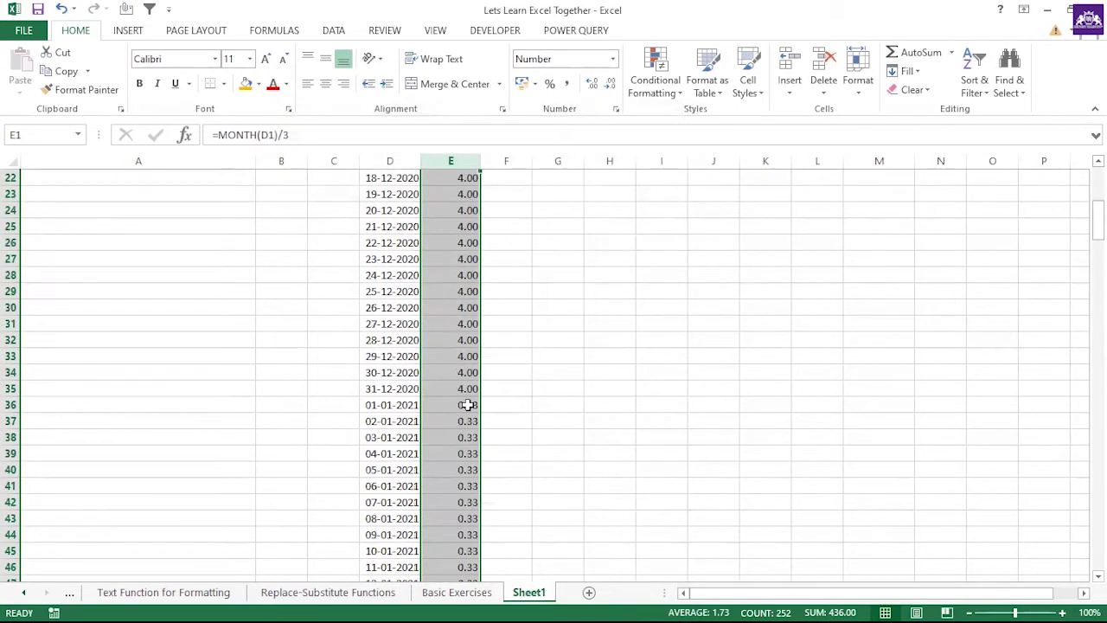
- Examine the month-divided-by-three results in E1:E14 against the November and December dates
{"action": "scroll", "coordinate": [467, 405], "scroll_direction": "up", "scroll_amount": 7}
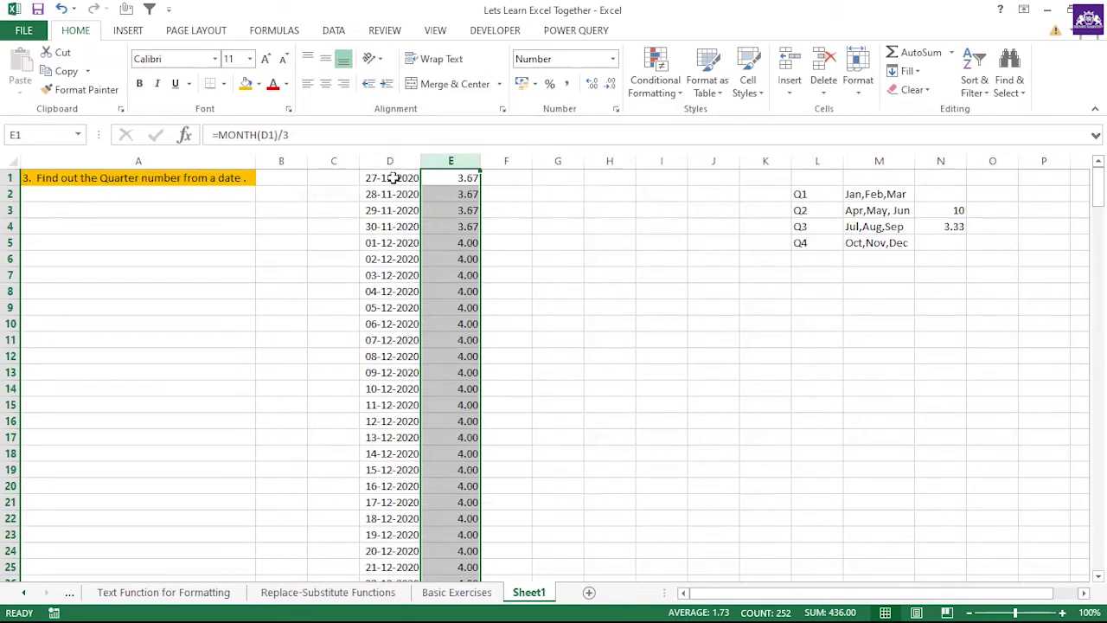
{"action": "left_click", "coordinate": [465, 177]}
{"action": "left_click_drag", "start_coordinate": [465, 176], "coordinate": [465, 260]}
{"action": "left_click_drag", "start_coordinate": [467, 307], "coordinate": [470, 388]}
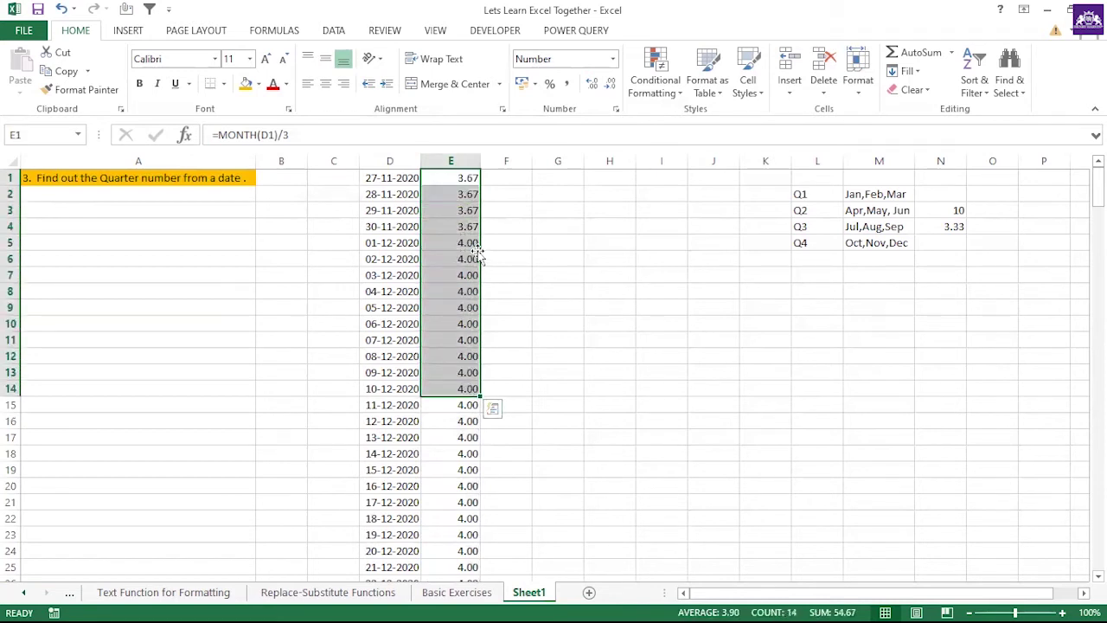
{"action": "left_click", "coordinate": [453, 179]}
{"action": "left_click", "coordinate": [467, 388]}
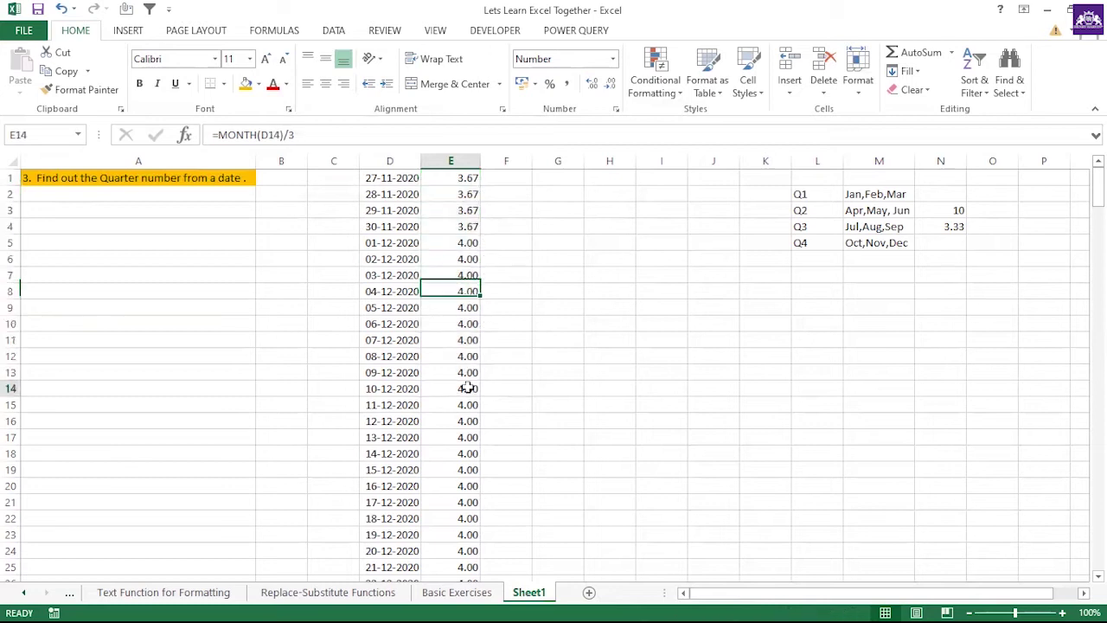
- Change the formula in E1 to =ROUNDUP(MONTH(D1)/3,0) and fill it down column E
{"action": "left_click", "coordinate": [445, 175]}
{"action": "left_click", "coordinate": [219, 135]}
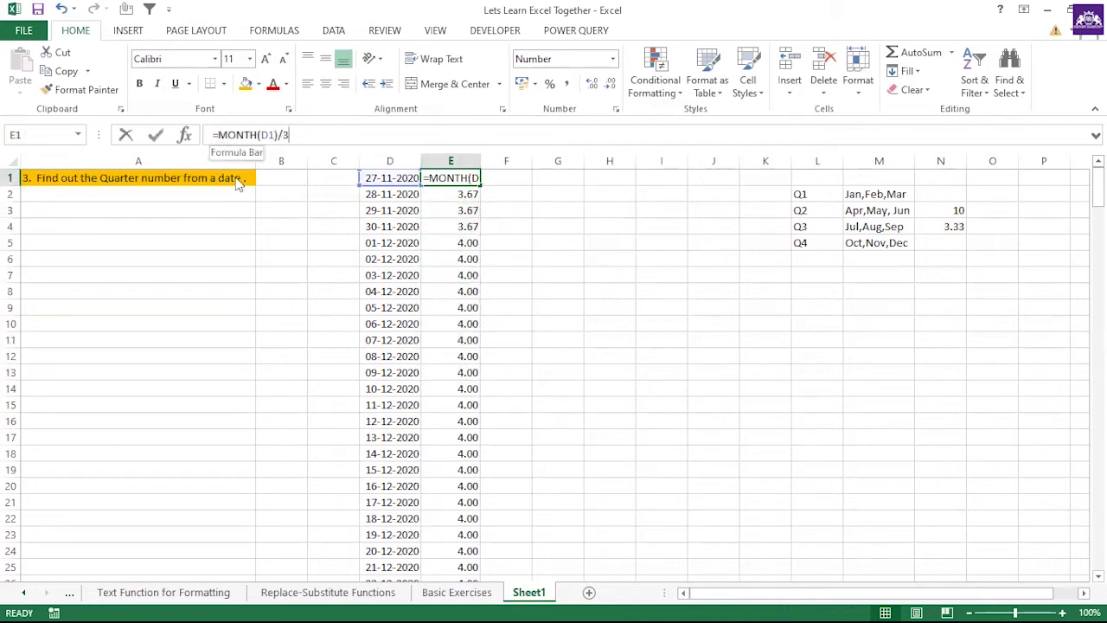
{"action": "type", "text": "roundup"}
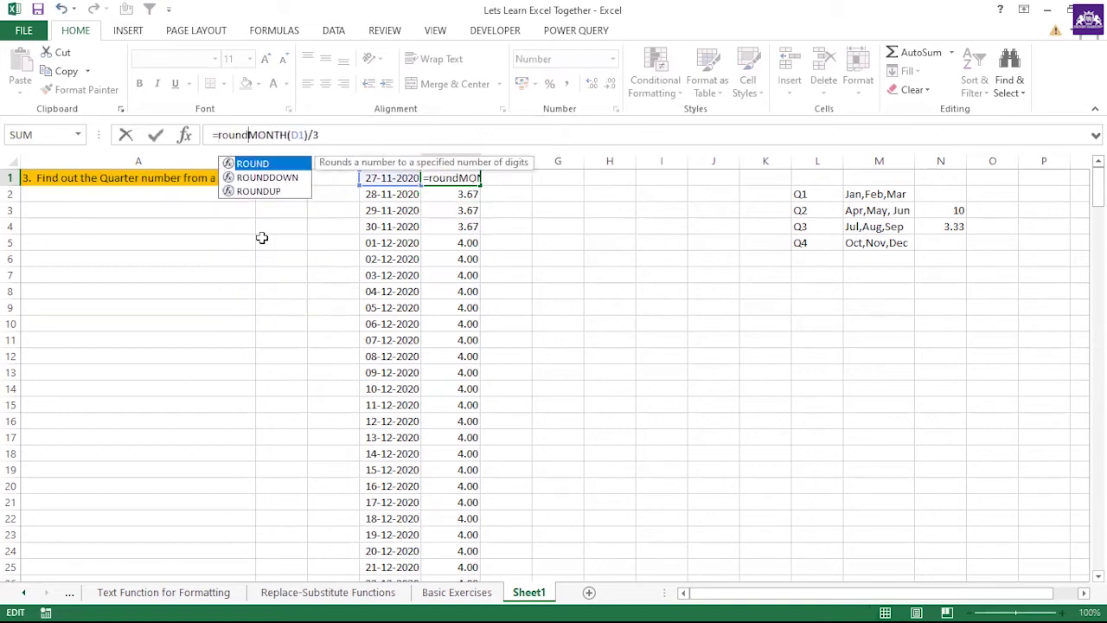
{"action": "type", "text": "("}
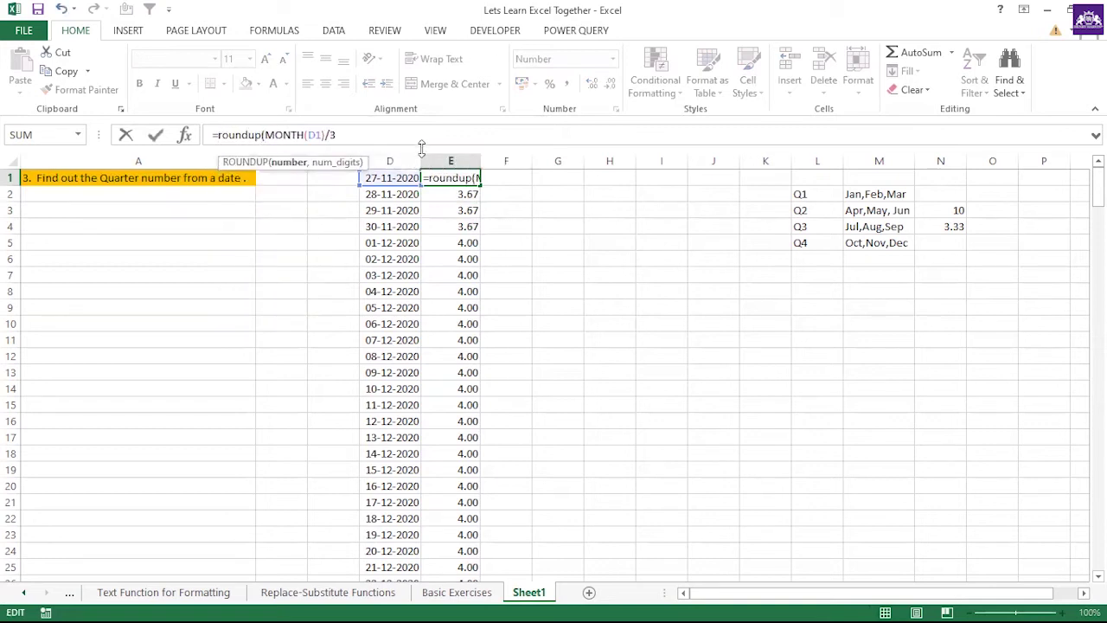
{"action": "left_click", "coordinate": [266, 135]}
{"action": "key", "text": "shift+End"}
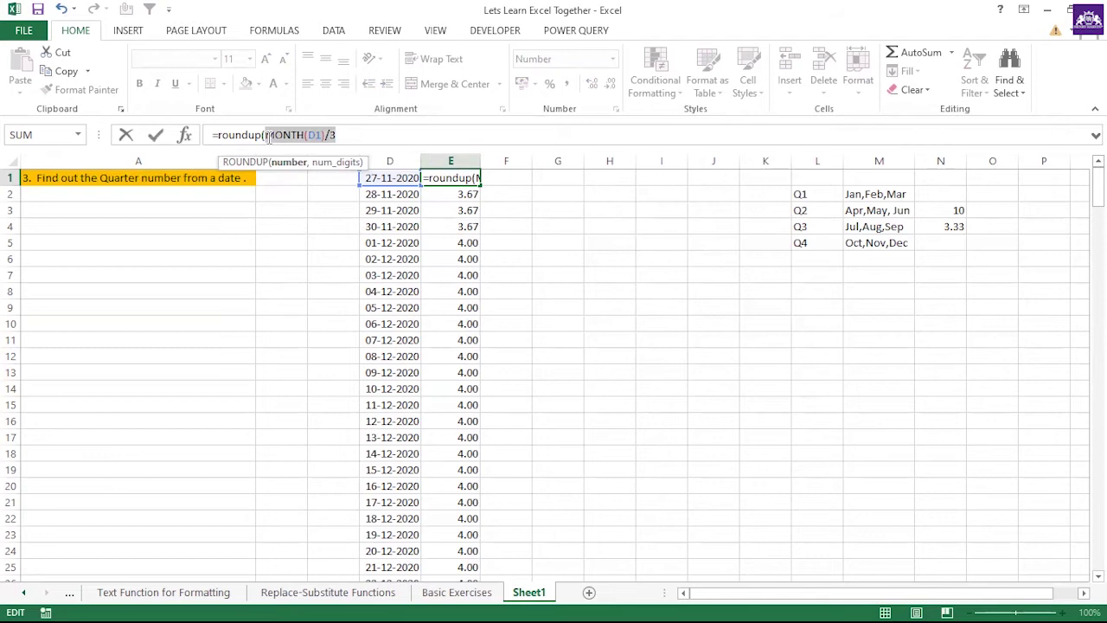
{"action": "left_click", "coordinate": [350, 135]}
{"action": "type", "text": ","}
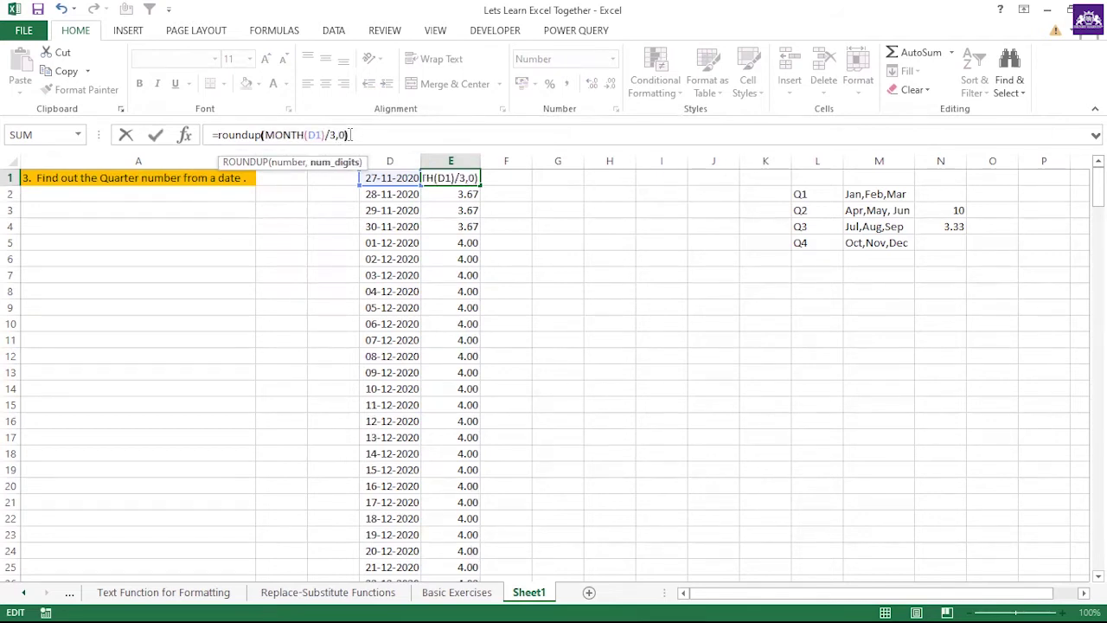
{"action": "type", "text": "0)"}
{"action": "key", "text": "Return"}
{"action": "left_click", "coordinate": [465, 177]}
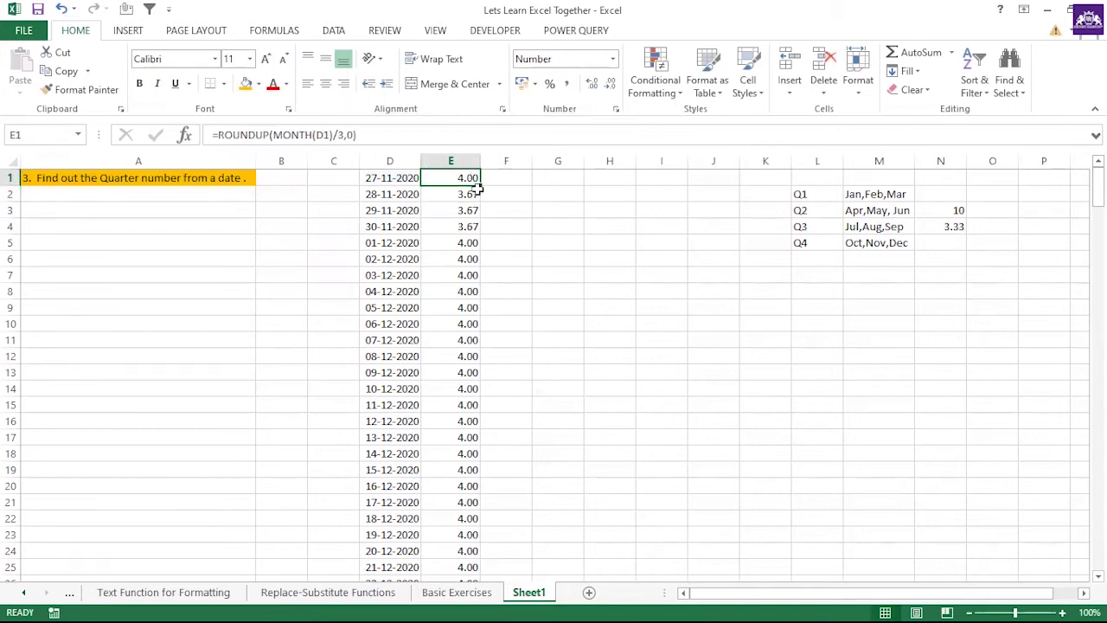
{"action": "double_click", "coordinate": [479, 184]}
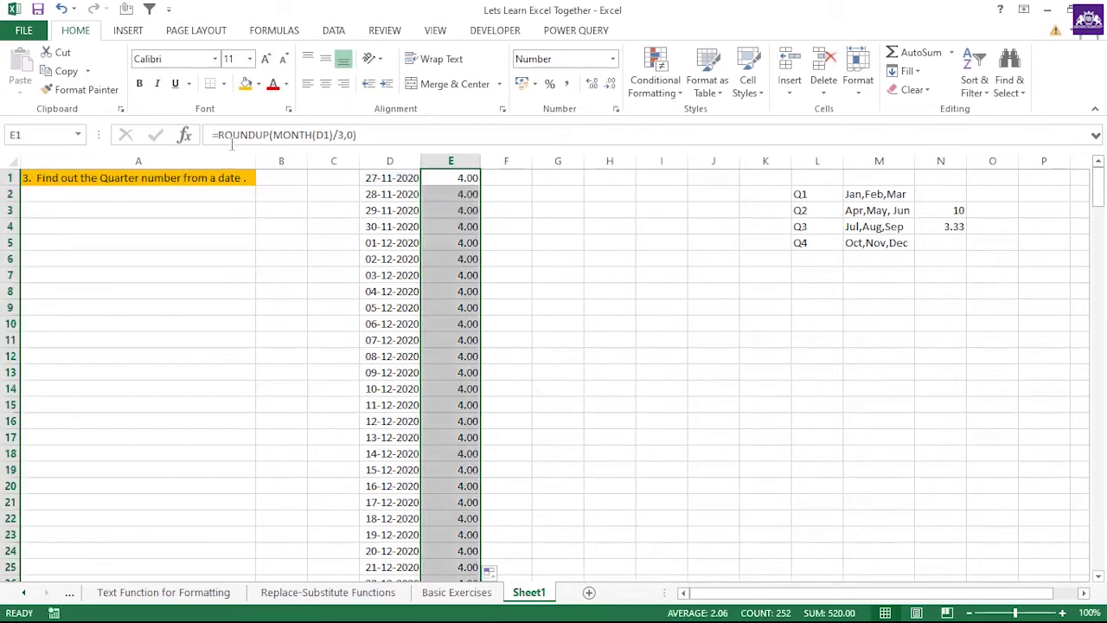
- Review the ROUNDUP formula's digits argument in E1 and check the rounded quarter numbers down column E
{"action": "left_click", "coordinate": [348, 135]}
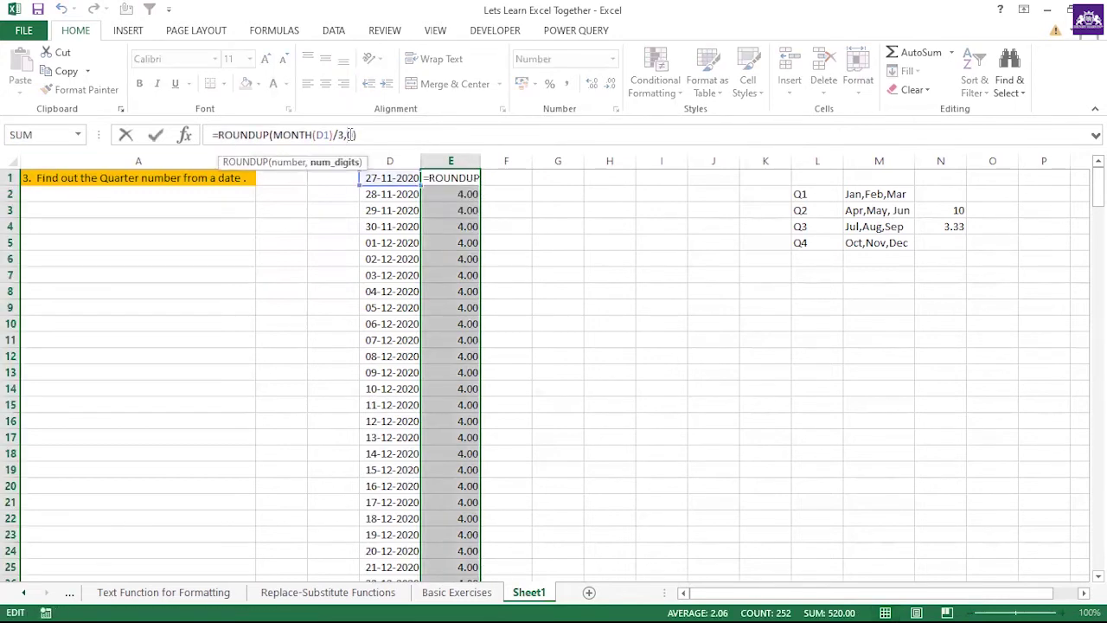
{"action": "key", "text": "Escape"}
{"action": "left_click", "coordinate": [465, 179]}
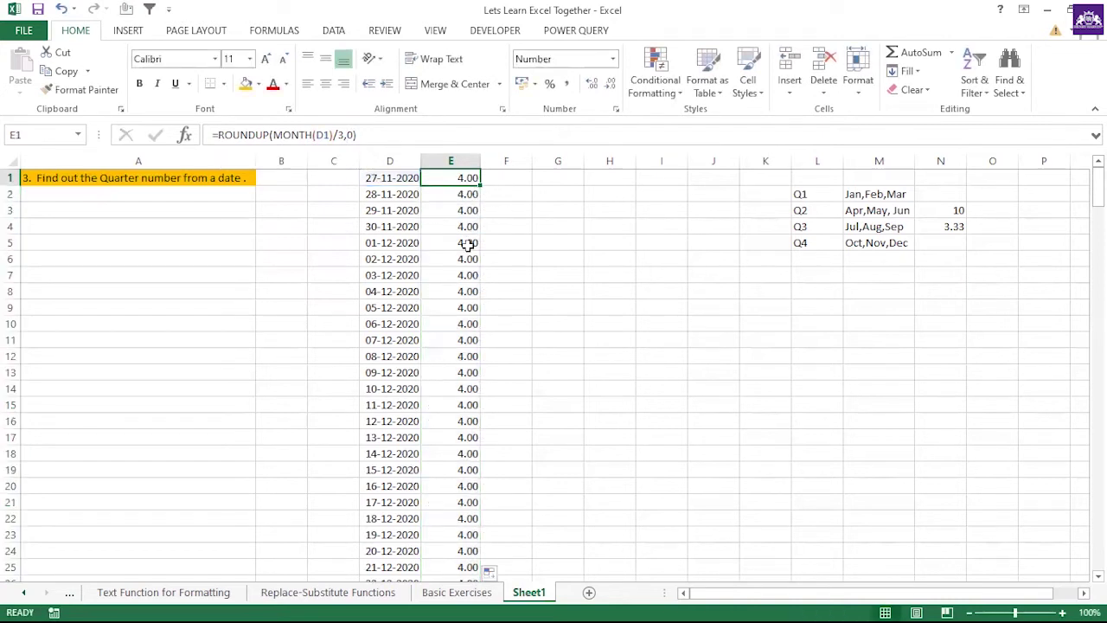
{"action": "scroll", "coordinate": [467, 245], "scroll_direction": "down", "scroll_amount": 20}
{"action": "scroll", "coordinate": [468, 308], "scroll_direction": "up", "scroll_amount": 20}
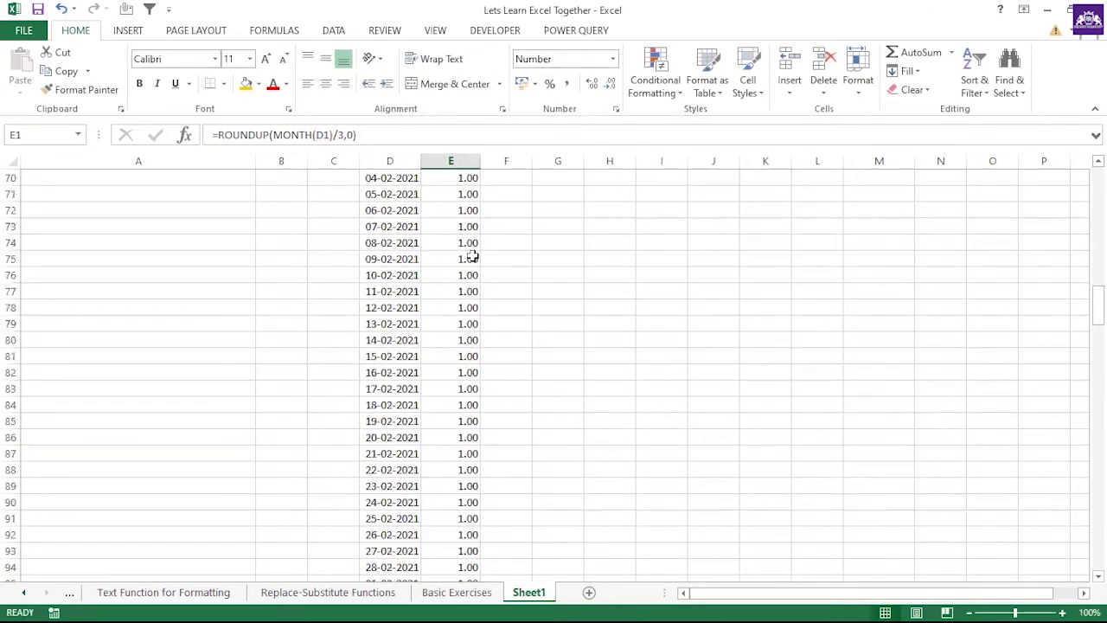
- Reduce the number format of column E to zero decimal places
{"action": "left_click", "coordinate": [458, 152]}
{"action": "left_click", "coordinate": [610, 82]}
{"action": "left_click", "coordinate": [610, 82]}
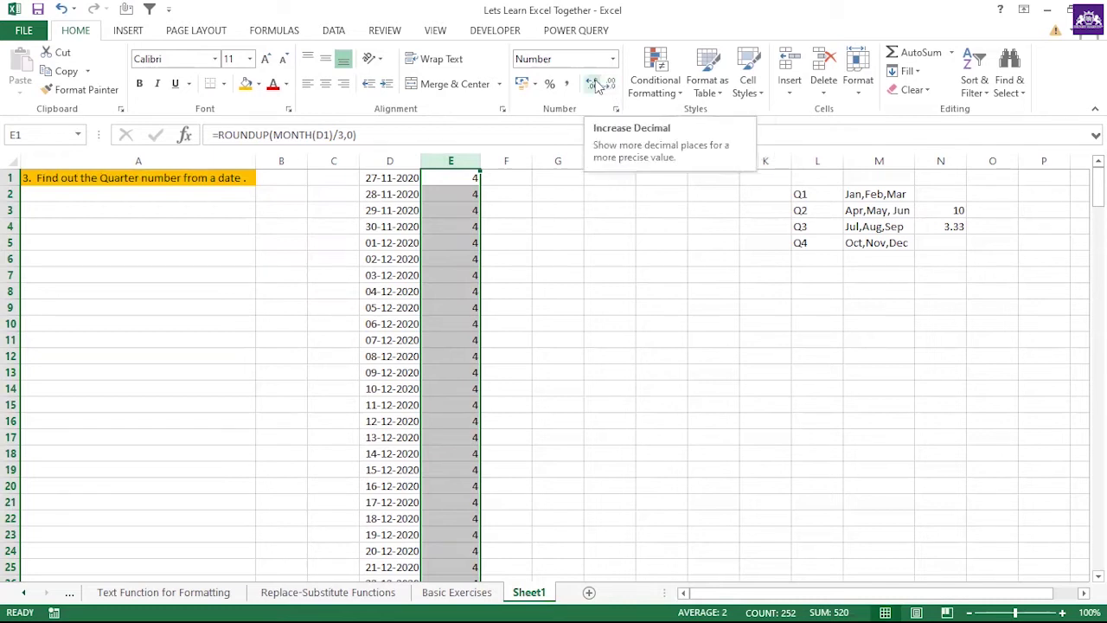
{"action": "left_click", "coordinate": [525, 206]}
- Change the formula in E1 to ="Q"&ROUNDUP(MONTH(D1)/3,0) and fill it down column E
{"action": "left_click", "coordinate": [458, 177]}
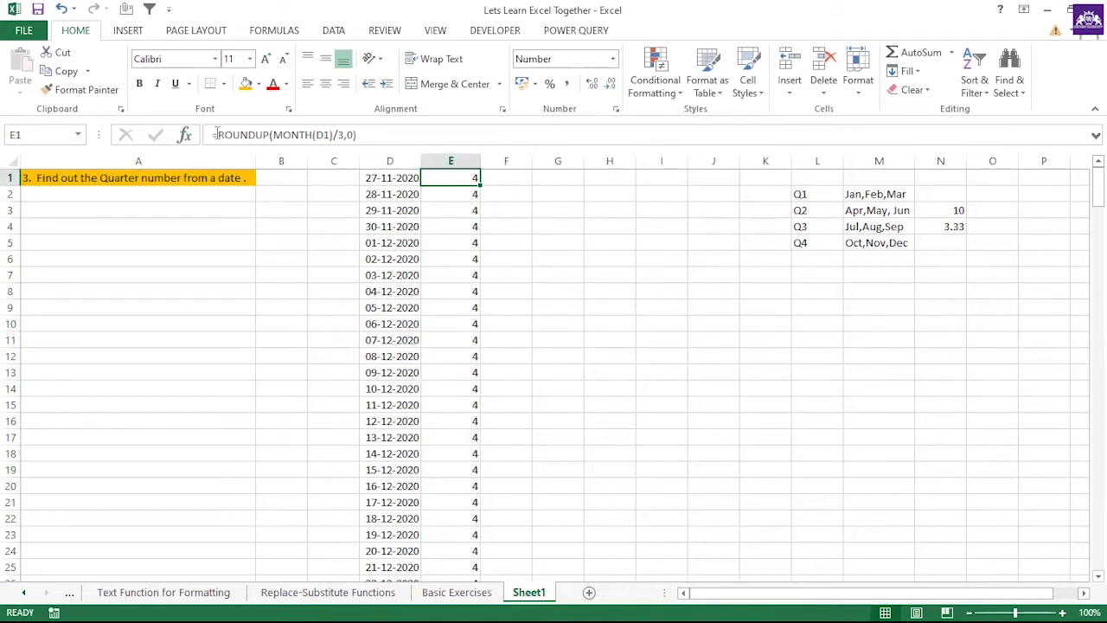
{"action": "left_click", "coordinate": [216, 134]}
{"action": "type", "text": "\"Q\"&"}
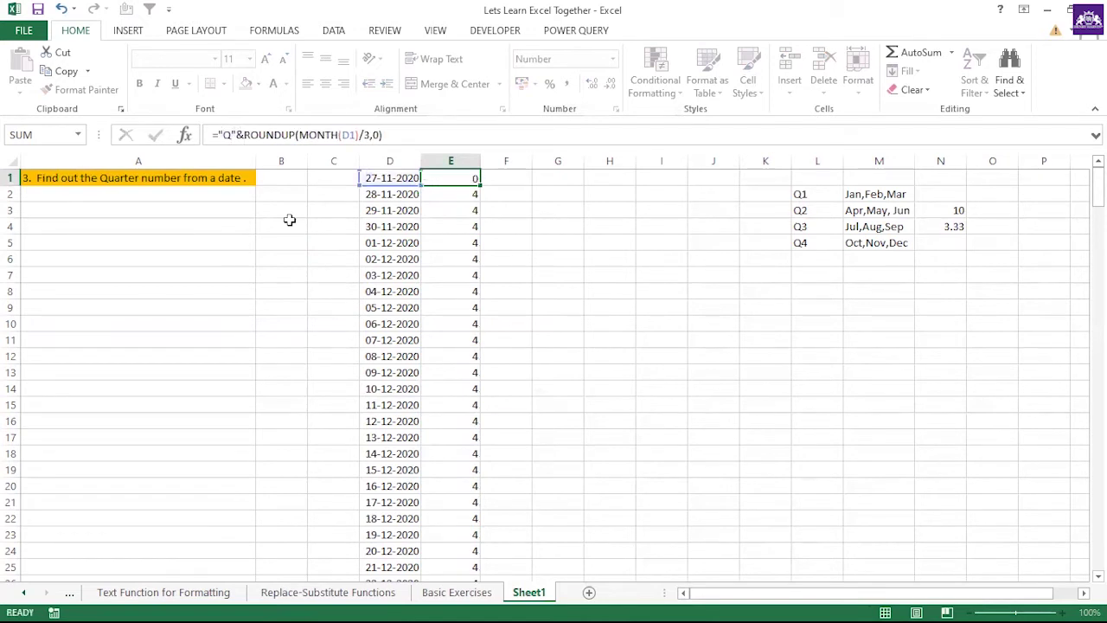
{"action": "key", "text": "Return"}
{"action": "left_click", "coordinate": [435, 176]}
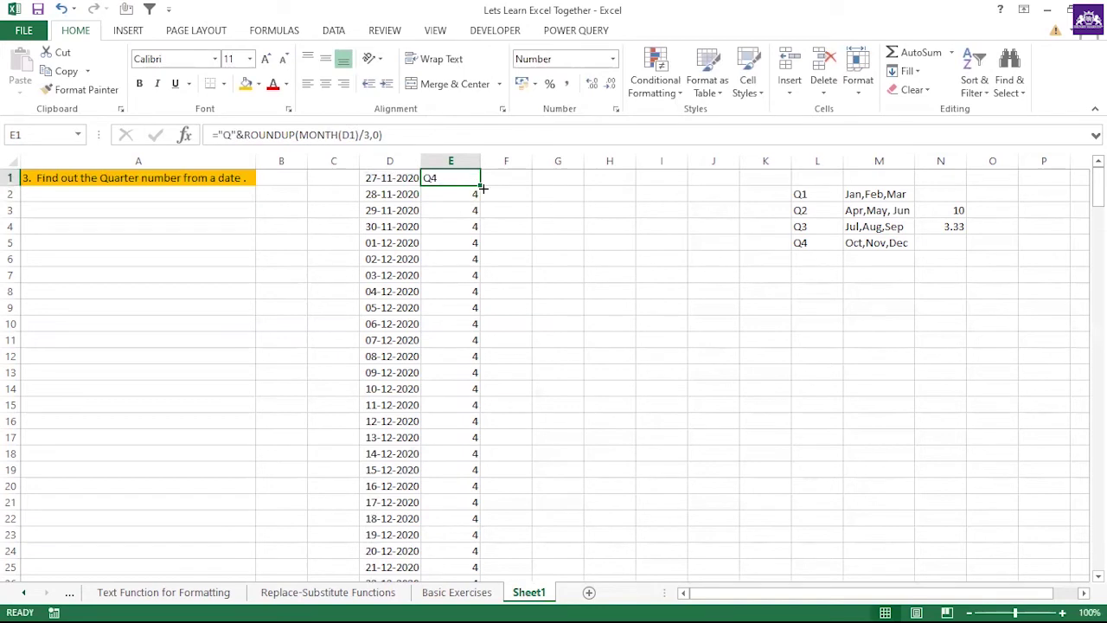
{"action": "double_click", "coordinate": [481, 186]}
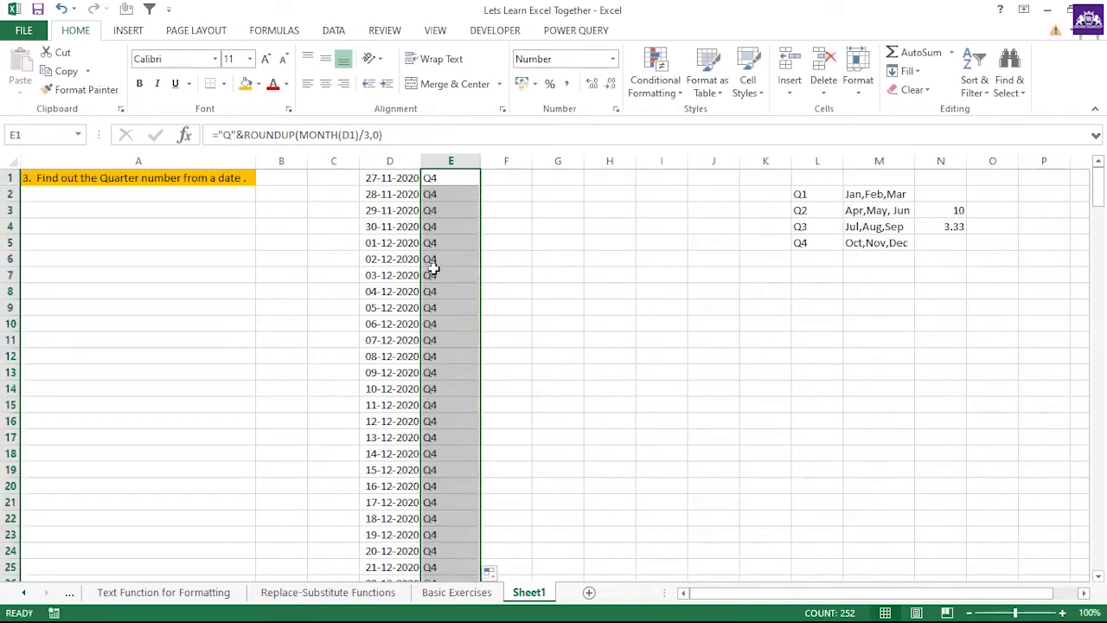
- Check the quarter labels in column E against the dates in column D throughout the list
{"action": "scroll", "coordinate": [440, 275], "scroll_direction": "down", "scroll_amount": 4}
{"action": "scroll", "coordinate": [440, 275], "scroll_direction": "down", "scroll_amount": 20}
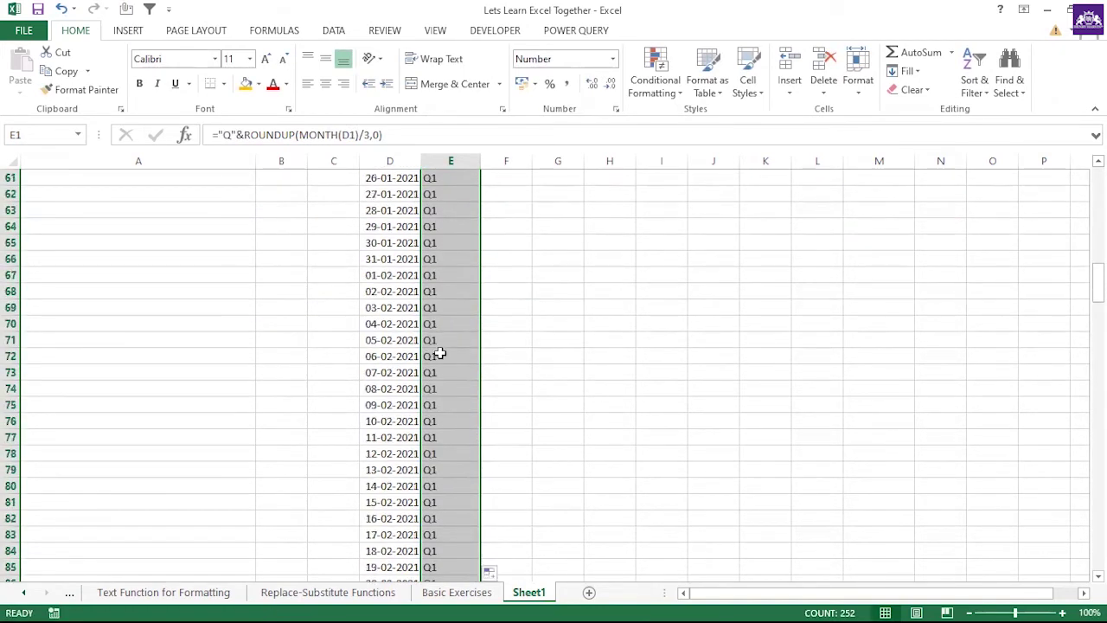
{"action": "scroll", "coordinate": [437, 355], "scroll_direction": "down", "scroll_amount": 20}
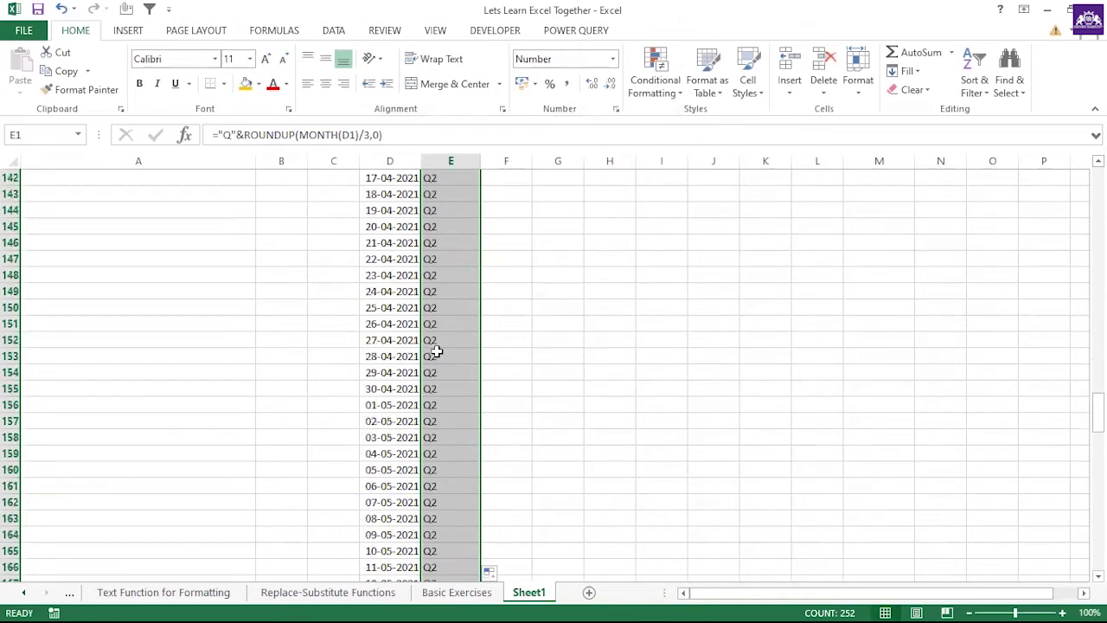
{"action": "scroll", "coordinate": [430, 356], "scroll_direction": "down", "scroll_amount": 20}
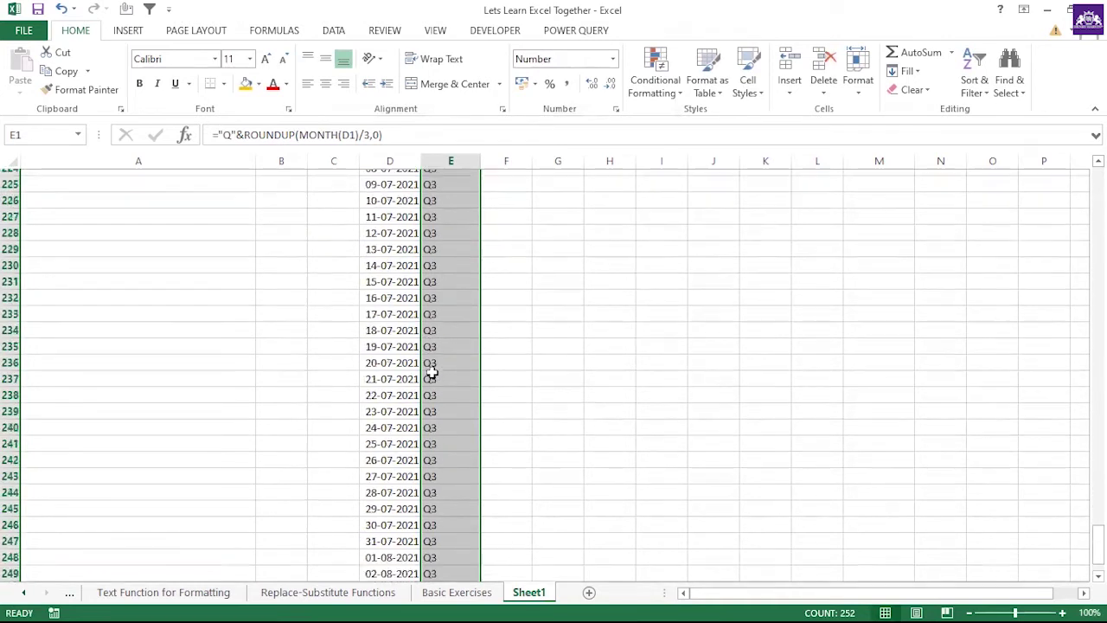
{"action": "scroll", "coordinate": [432, 372], "scroll_direction": "up", "scroll_amount": 20}
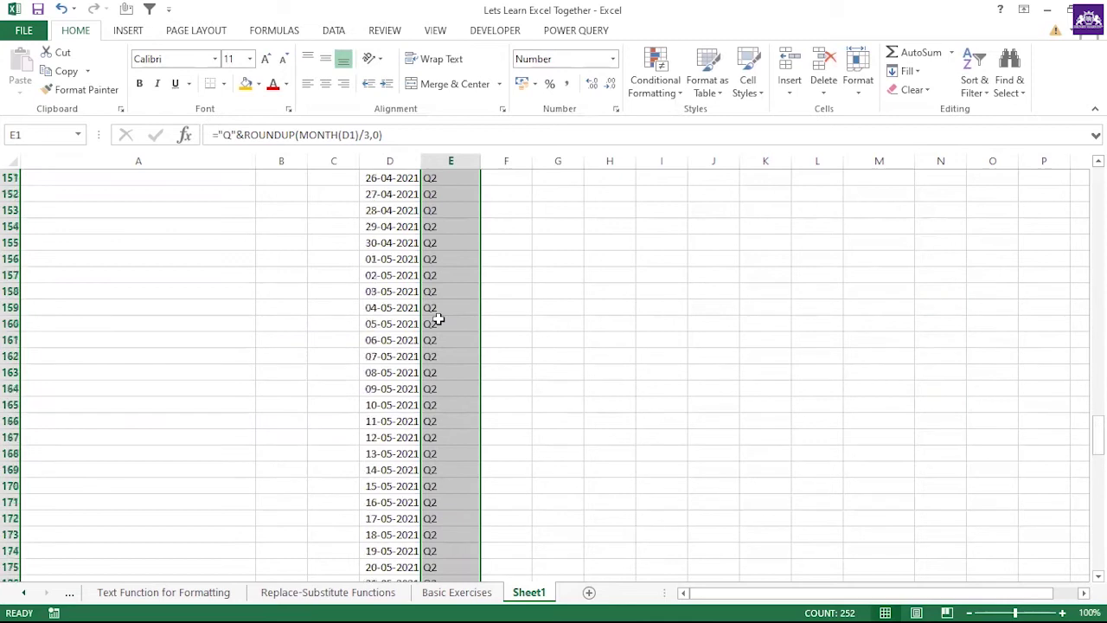
{"action": "scroll", "coordinate": [448, 312], "scroll_direction": "up", "scroll_amount": 9}
{"action": "left_click_drag", "start_coordinate": [1097, 313], "coordinate": [1097, 183]}
- Widen column F to about twice its width and select the quarter-to-month reference table in L2:M5
{"action": "left_click_drag", "start_coordinate": [545, 154], "coordinate": [588, 161]}
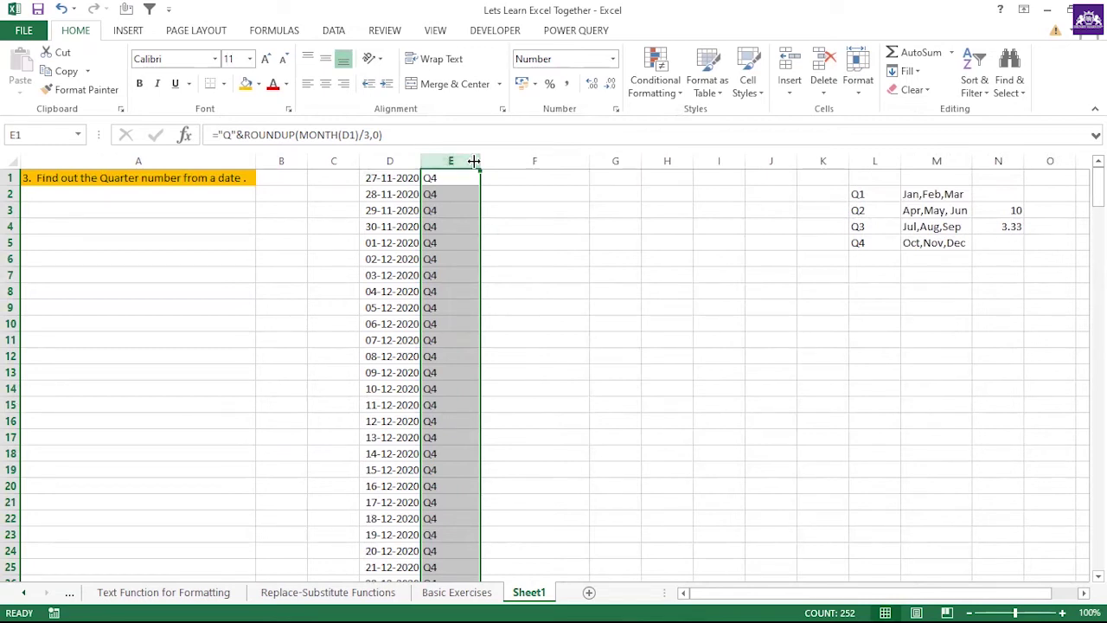
{"action": "left_click_drag", "start_coordinate": [588, 160], "coordinate": [583, 166]}
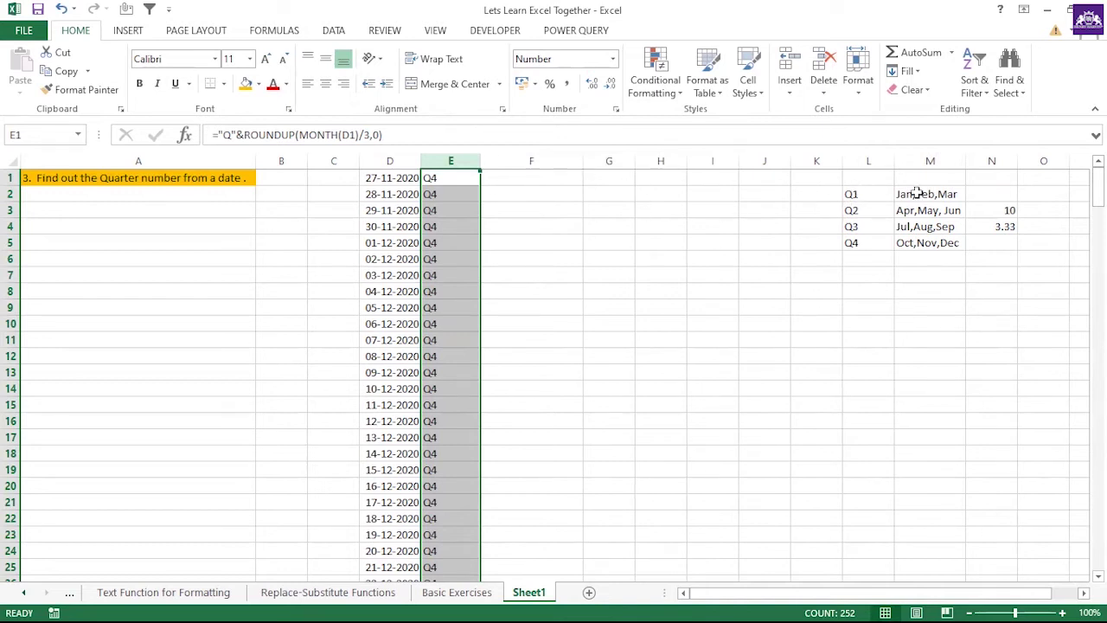
{"action": "left_click_drag", "start_coordinate": [870, 194], "coordinate": [930, 242]}
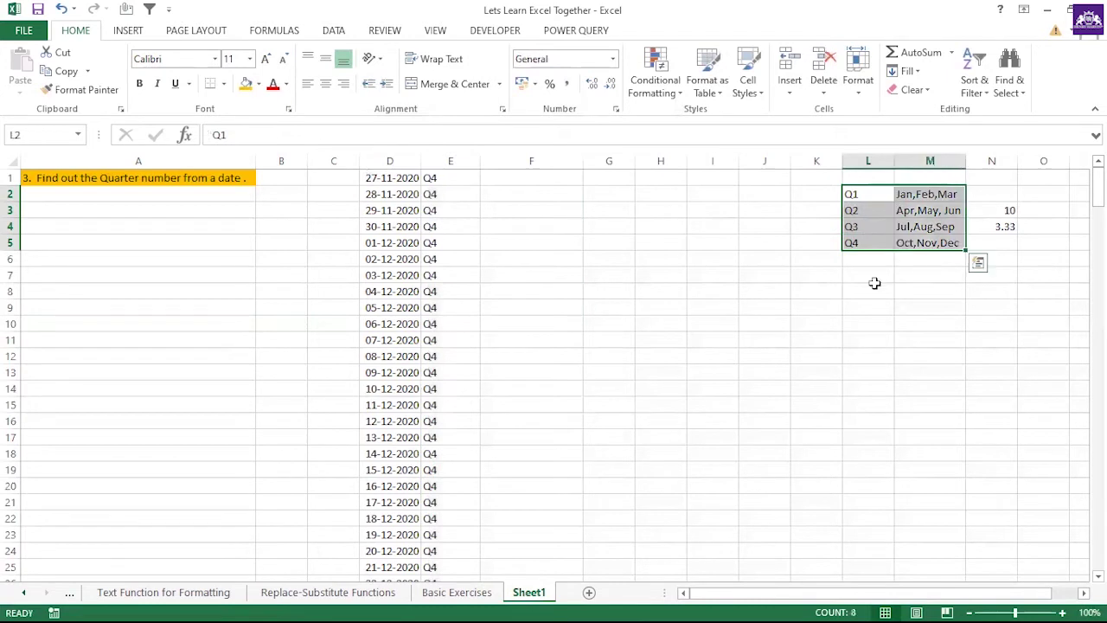
- Enter 1 in L8 and fill it down as a series to 12 in L19
{"action": "left_click", "coordinate": [874, 294]}
{"action": "type", "text": "1"}
{"action": "left_click", "coordinate": [868, 334]}
{"action": "left_click", "coordinate": [881, 291]}
{"action": "left_click_drag", "start_coordinate": [896, 297], "coordinate": [888, 479]}
{"action": "left_click", "coordinate": [910, 490]}
{"action": "left_click", "coordinate": [937, 525]}
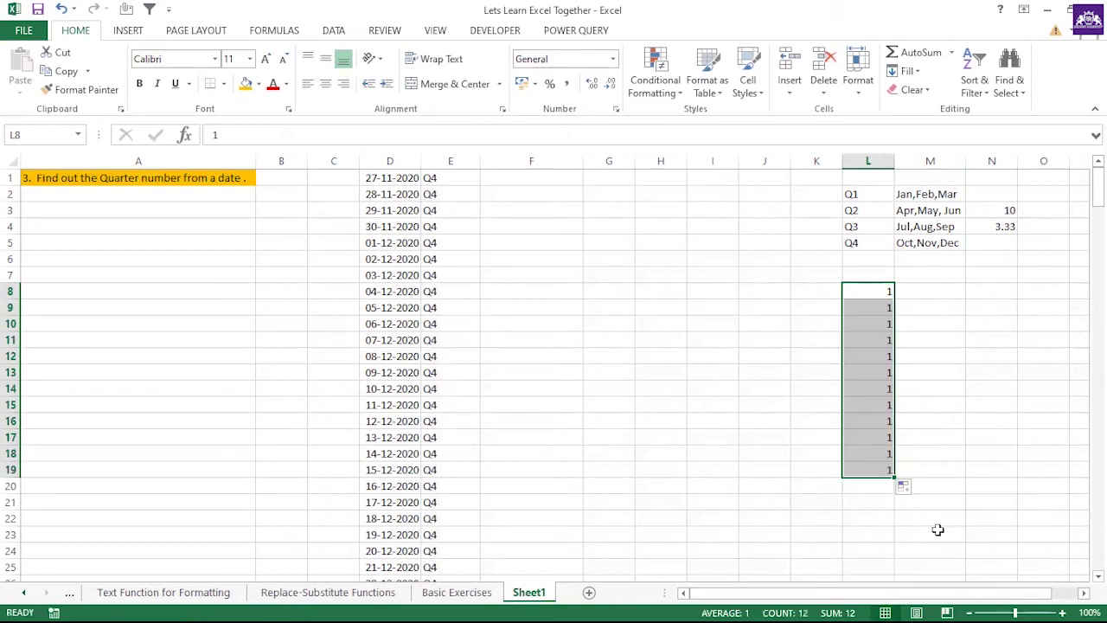
{"action": "left_click_drag", "start_coordinate": [865, 292], "coordinate": [865, 468]}
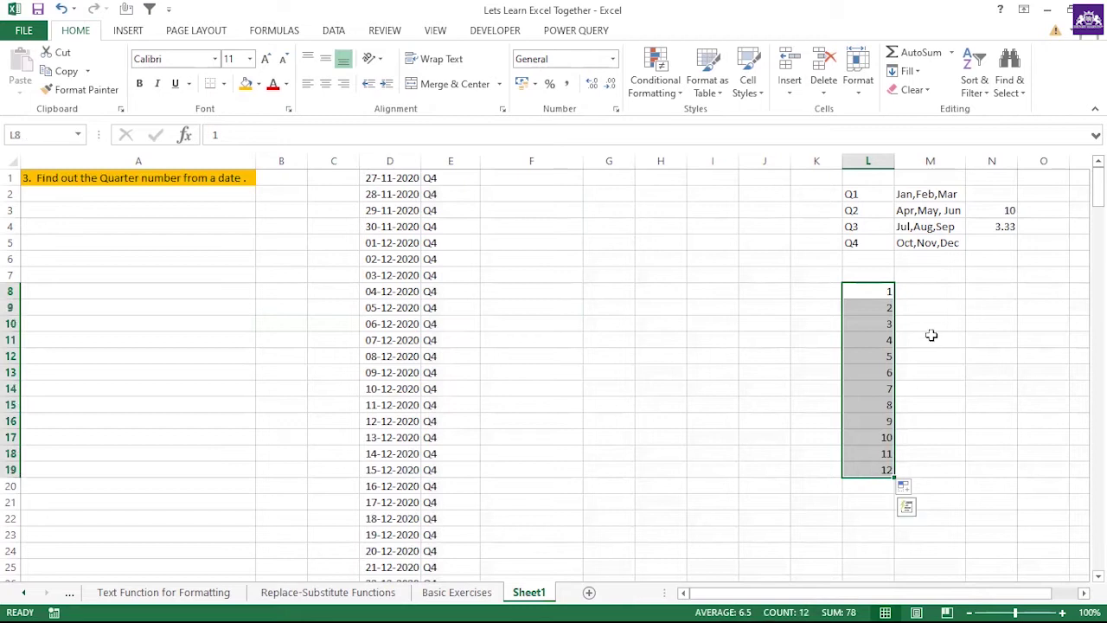
- Enter the formula ="Q"&L8 in M8 and fill it down to M19
{"action": "left_click", "coordinate": [921, 293]}
{"action": "type", "text": "Q\"&"}
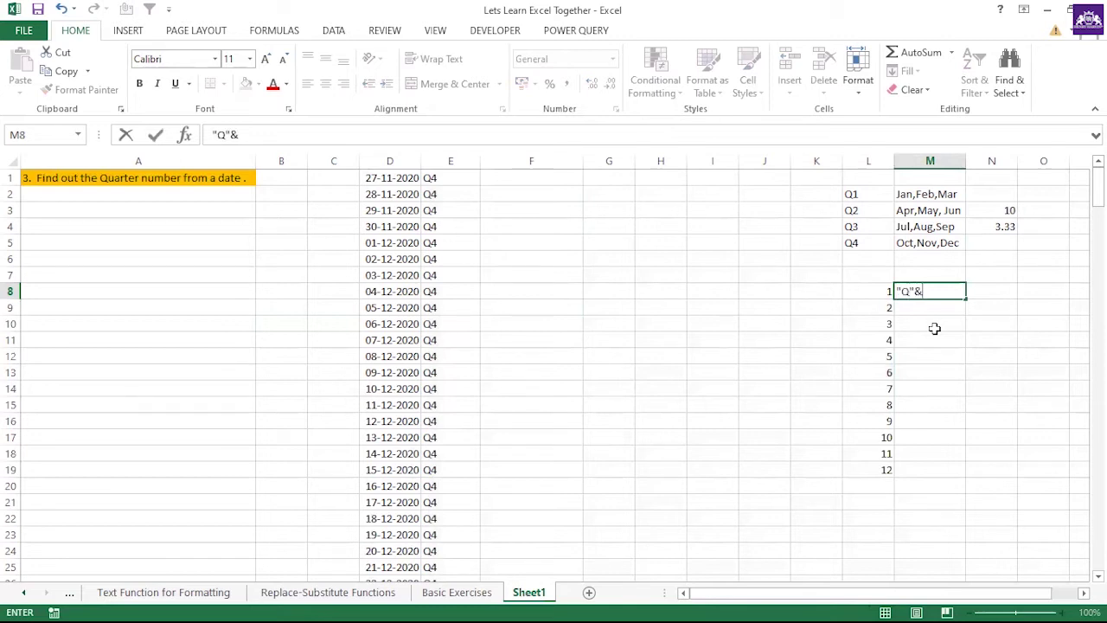
{"action": "left_click", "coordinate": [880, 291]}
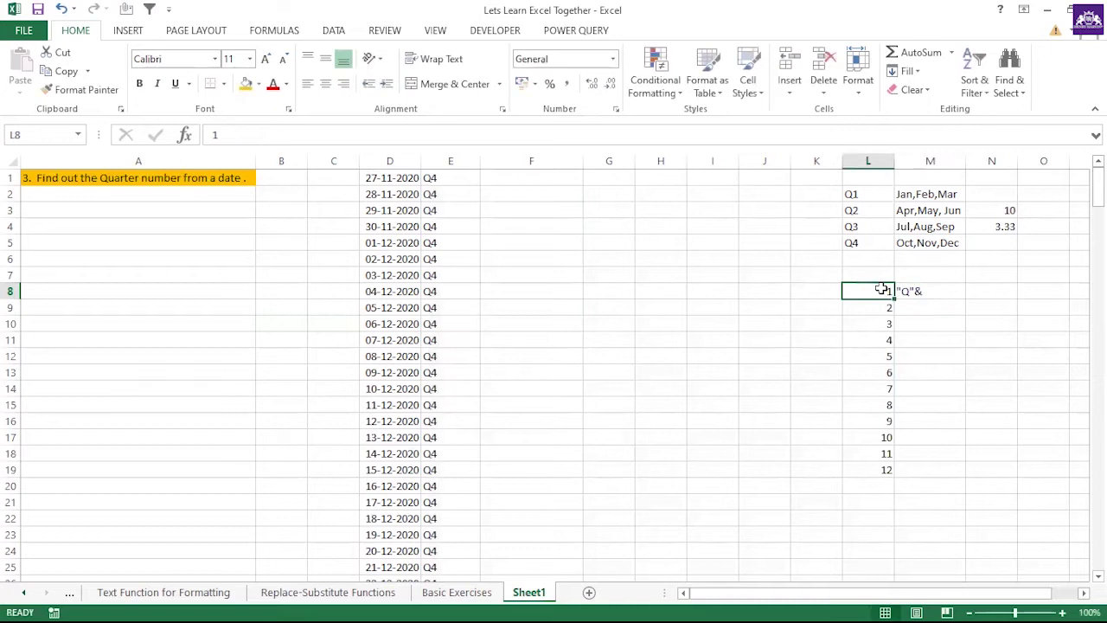
{"action": "left_click", "coordinate": [923, 292]}
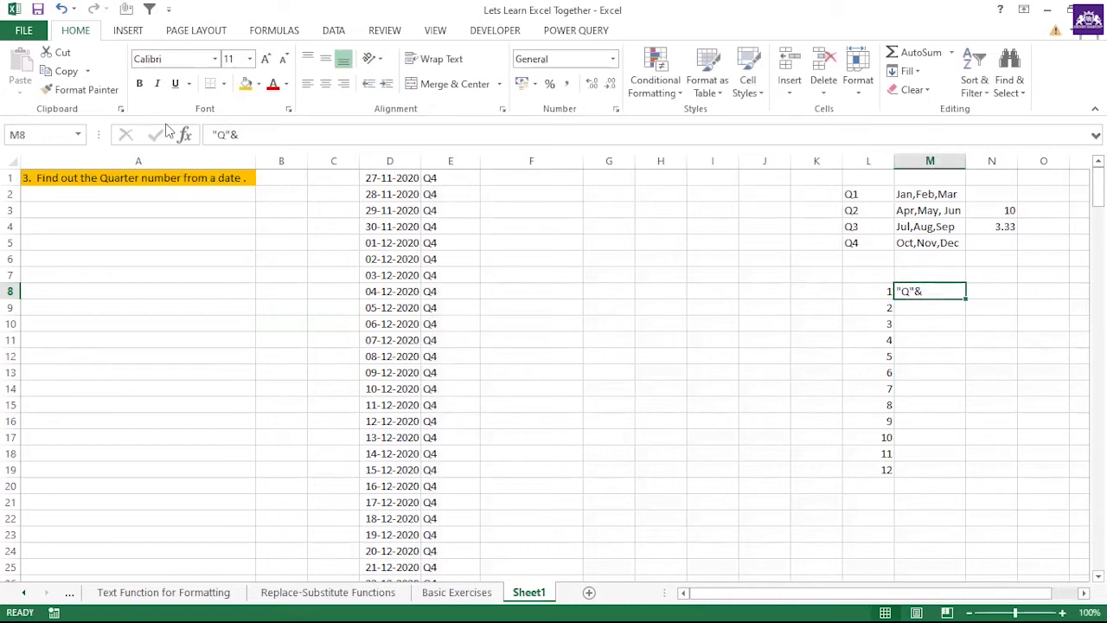
{"action": "left_click", "coordinate": [210, 135]}
{"action": "type", "text": "="}
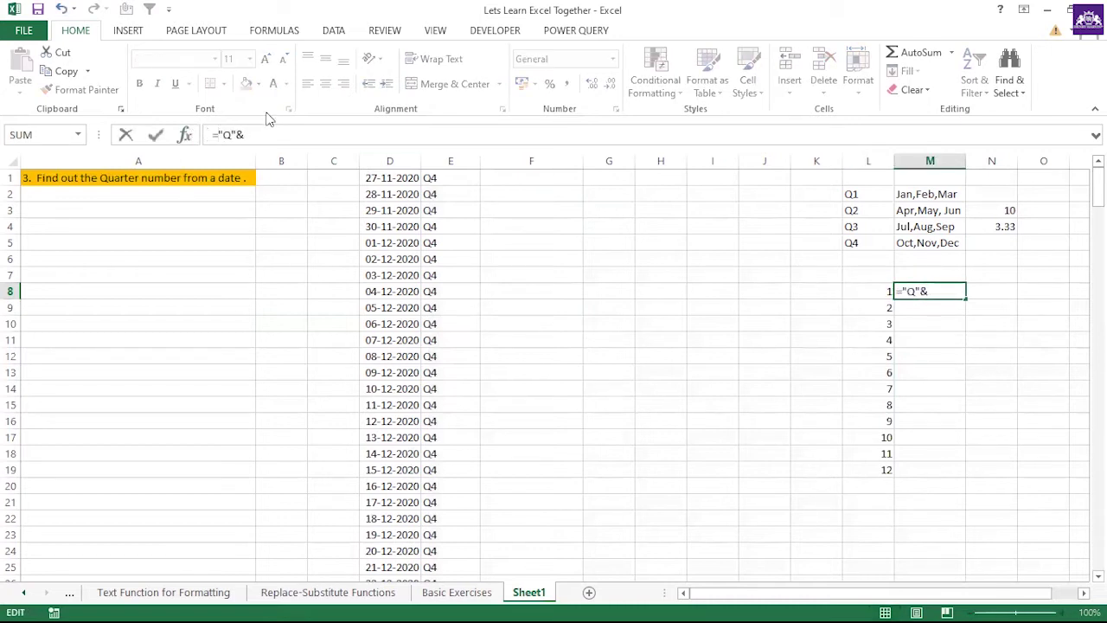
{"action": "left_click", "coordinate": [876, 293]}
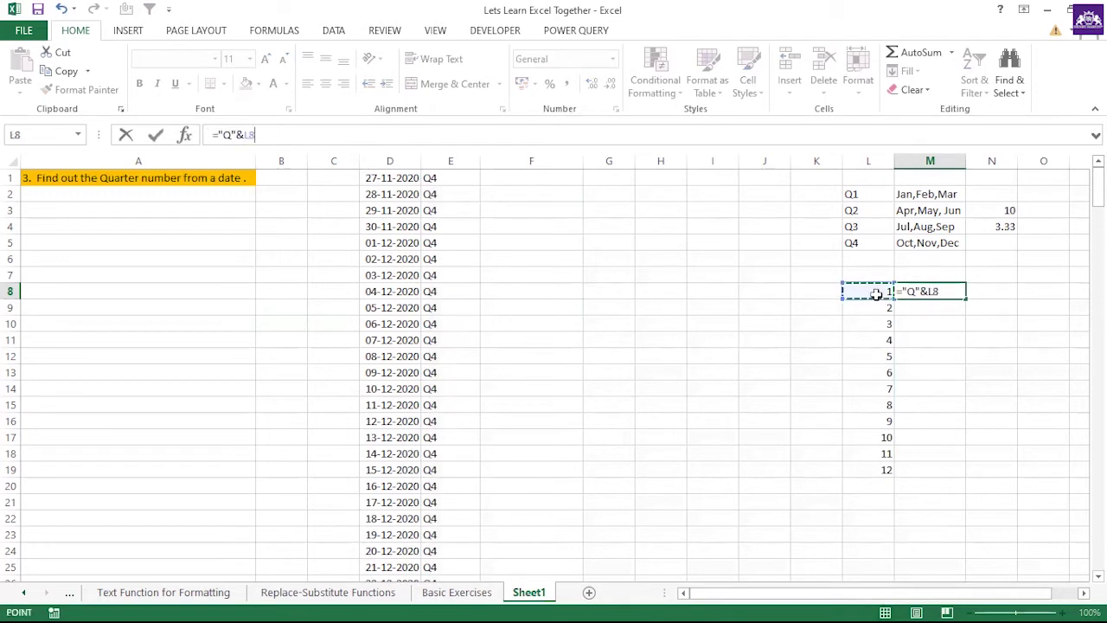
{"action": "key", "text": "Return"}
{"action": "left_click", "coordinate": [943, 289]}
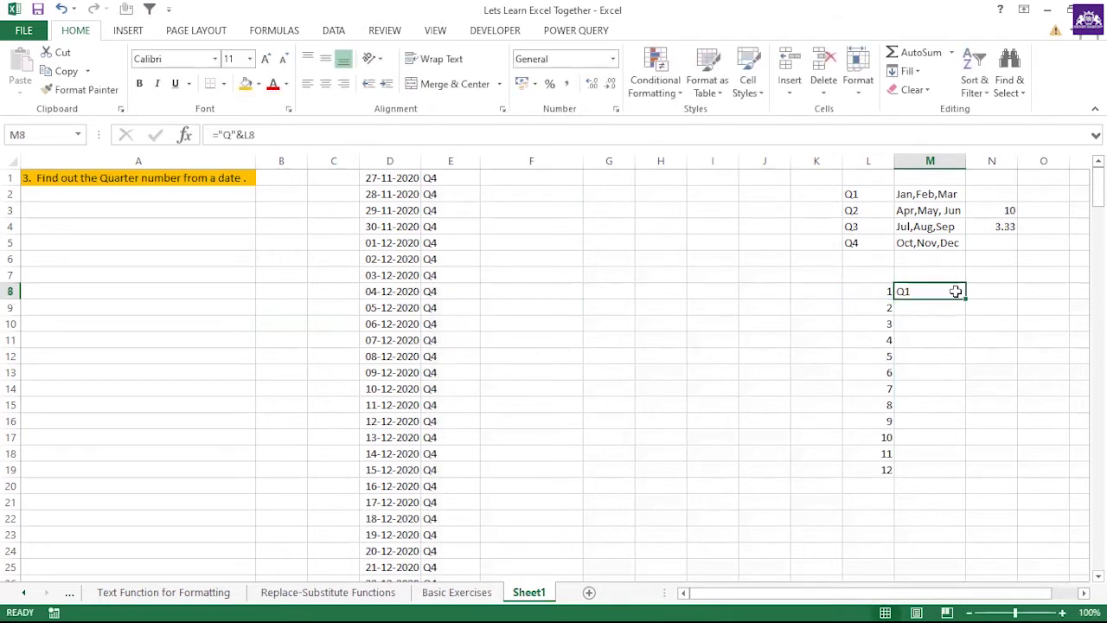
{"action": "double_click", "coordinate": [968, 295]}
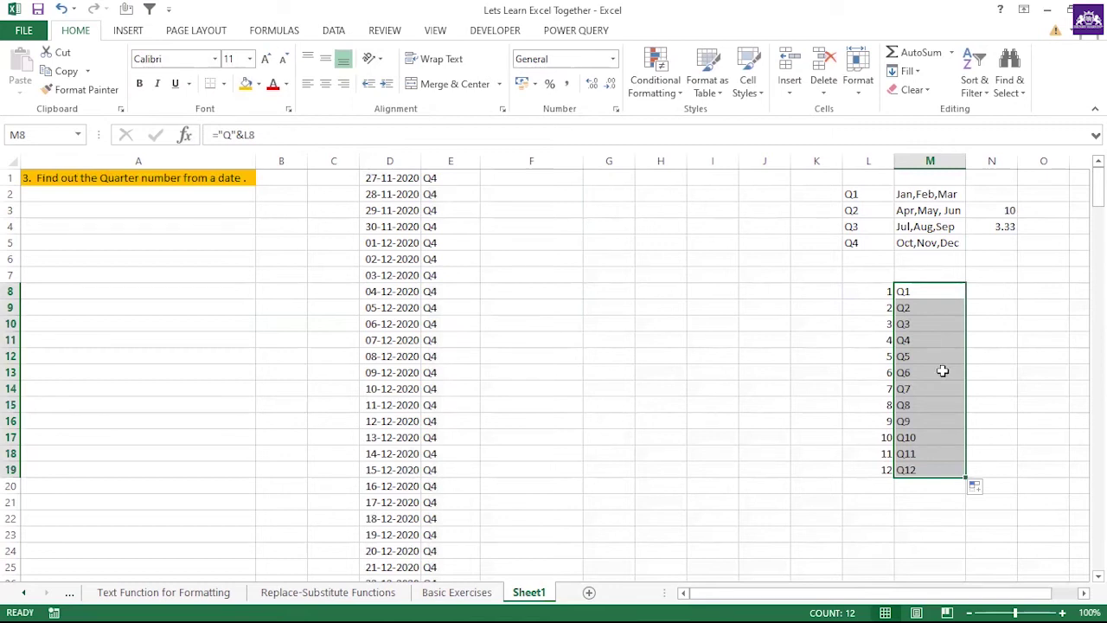
- Replace the formulas in M8:M19 with their values using Paste Special
{"action": "key", "text": "ctrl+c"}
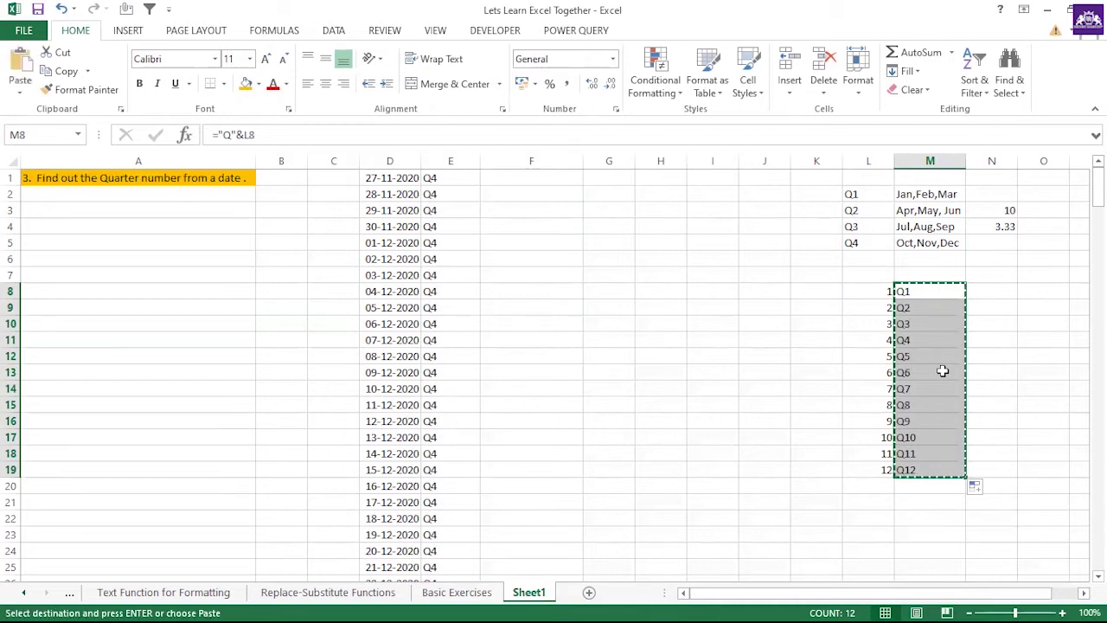
{"action": "key", "text": "ctrl+alt+v"}
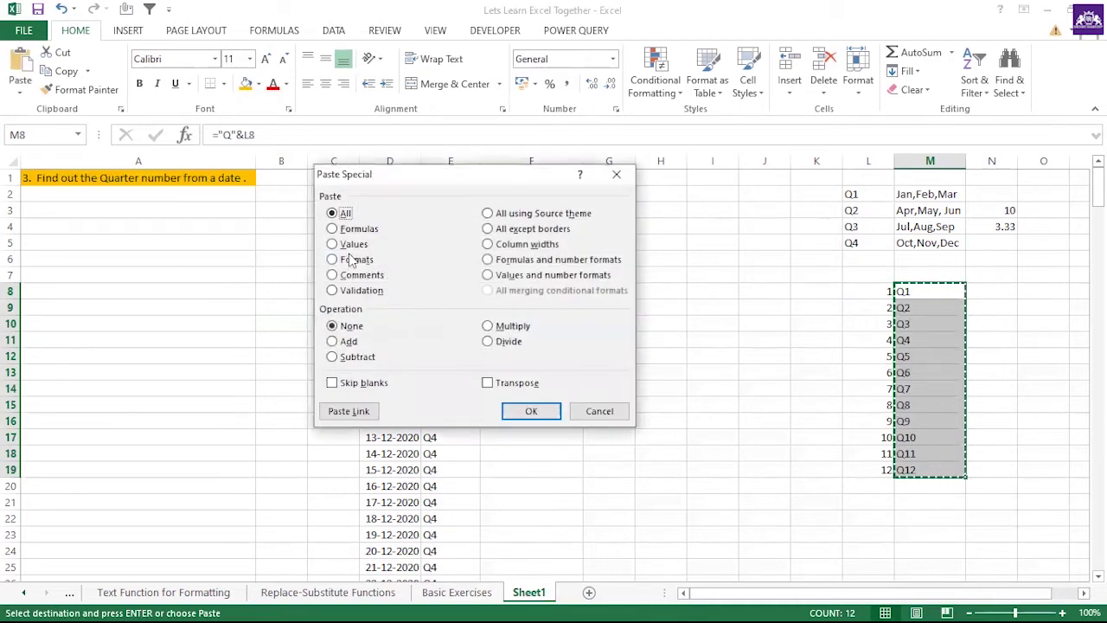
{"action": "left_click", "coordinate": [332, 244]}
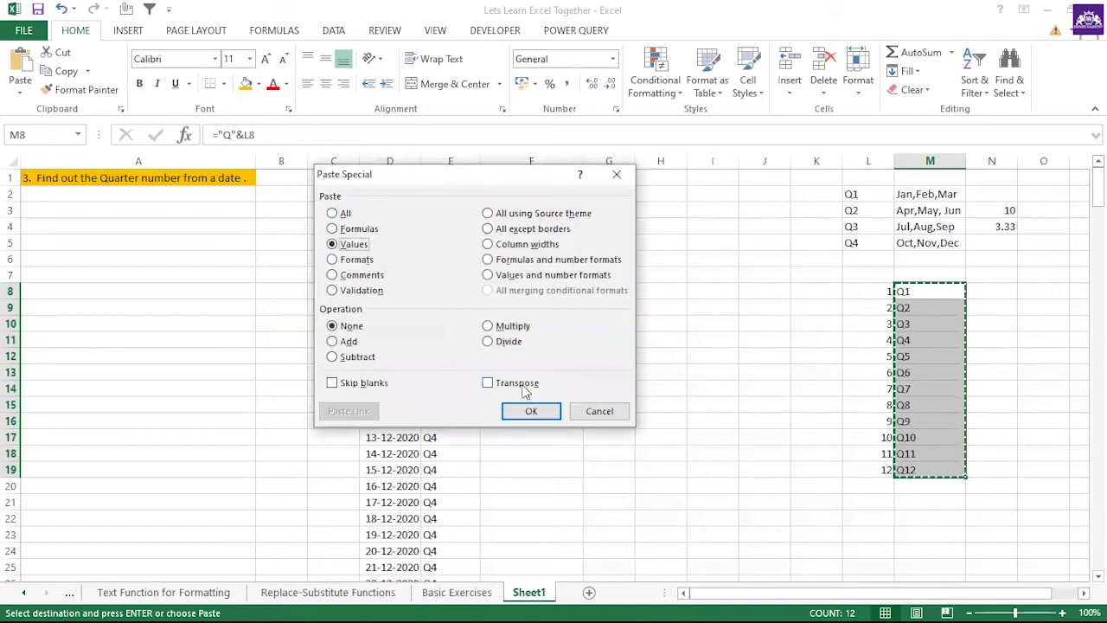
{"action": "left_click", "coordinate": [532, 411]}
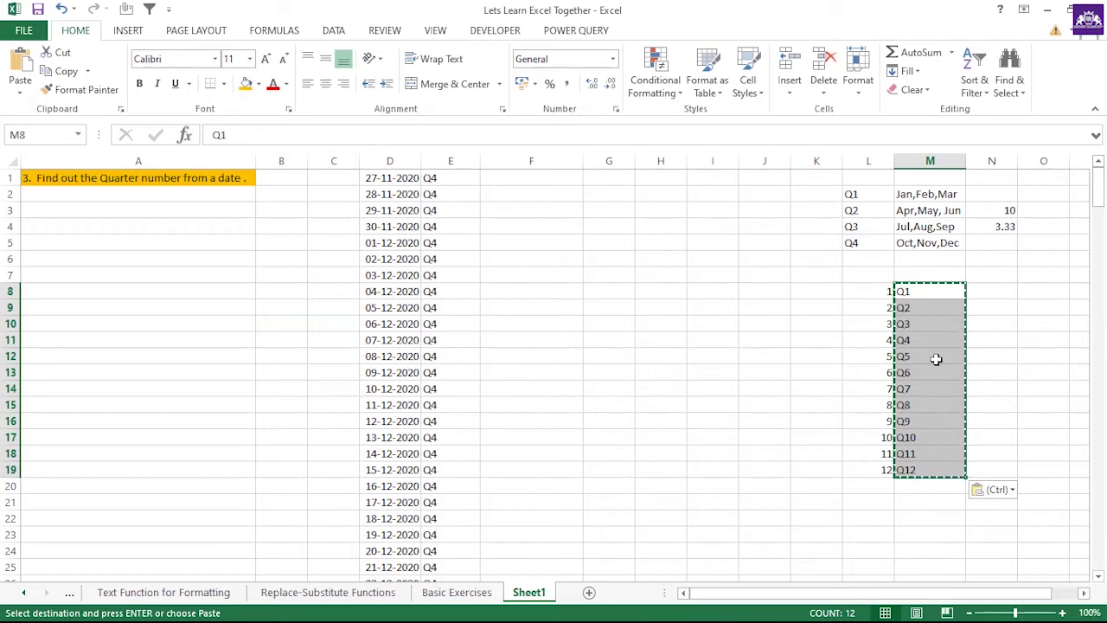
{"action": "key", "text": "Escape"}
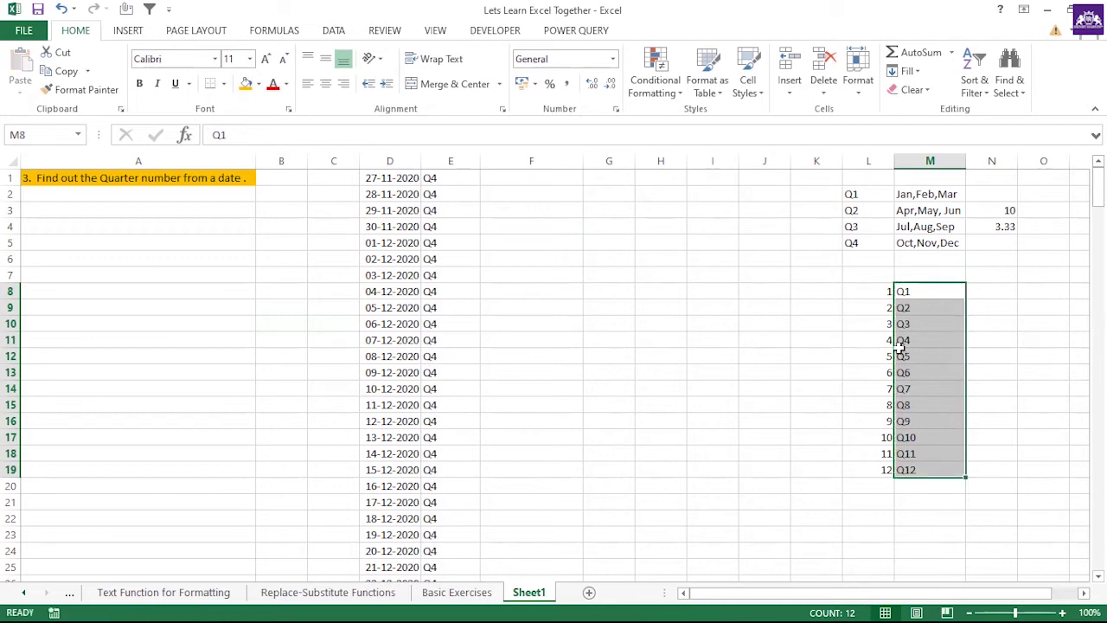
- Examine the month numbers in L8:L19 against the quarter labels in M8:M19
{"action": "left_click", "coordinate": [843, 343]}
{"action": "left_click", "coordinate": [901, 293]}
{"action": "key", "text": "Down"}
{"action": "key", "text": "Down"}
{"action": "key", "text": "Down"}
{"action": "key", "text": "Down"}
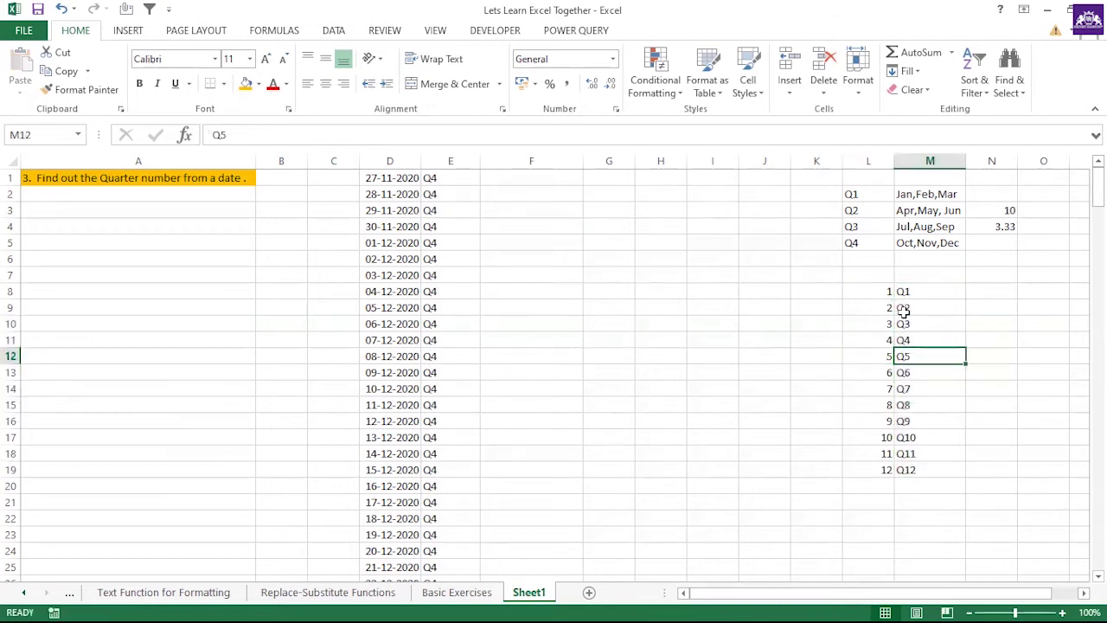
{"action": "left_click_drag", "start_coordinate": [886, 294], "coordinate": [885, 472]}
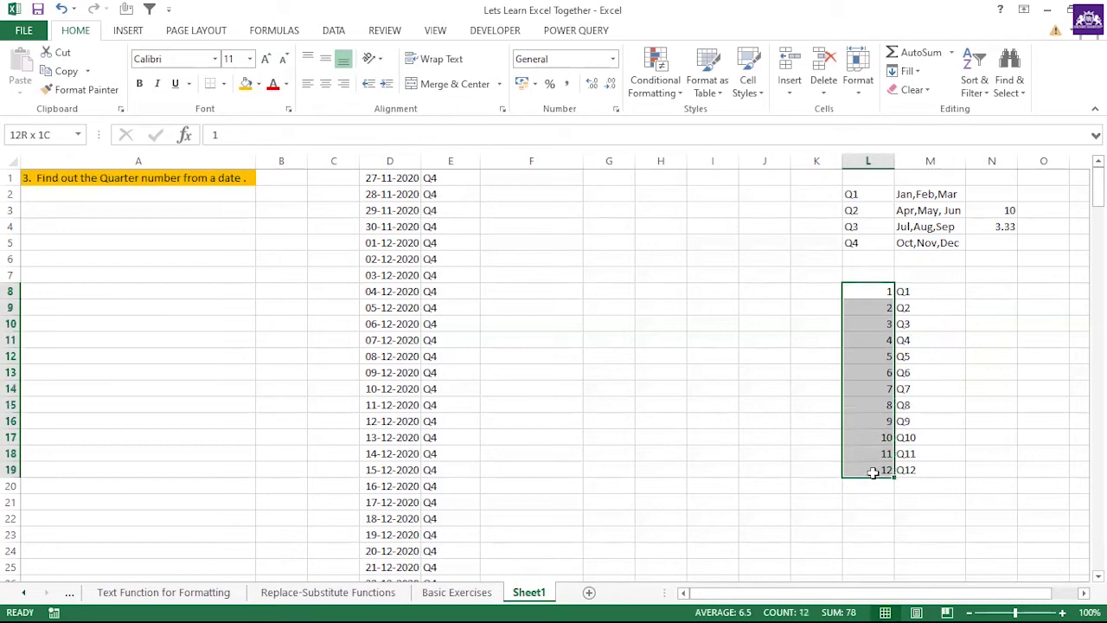
{"action": "left_click", "coordinate": [925, 406]}
{"action": "left_click_drag", "start_coordinate": [880, 292], "coordinate": [884, 358]}
{"action": "left_click_drag", "start_coordinate": [917, 289], "coordinate": [915, 471]}
{"action": "left_click_drag", "start_coordinate": [878, 292], "coordinate": [872, 467]}
{"action": "left_click_drag", "start_coordinate": [872, 467], "coordinate": [872, 467]}
{"action": "left_click", "coordinate": [875, 340]}
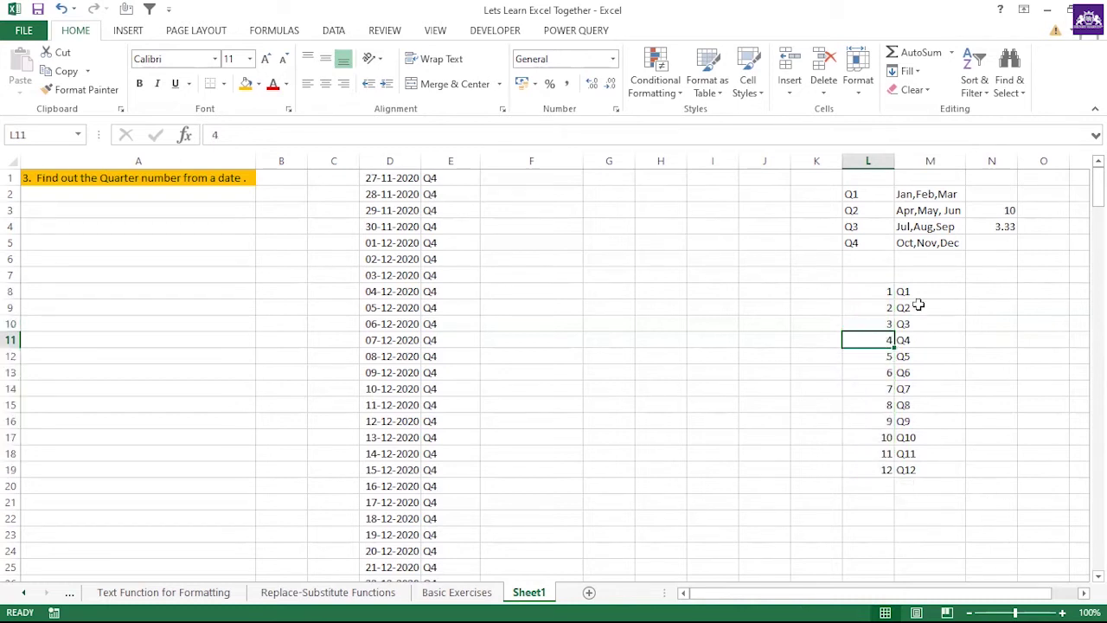
{"action": "left_click", "coordinate": [912, 339]}
{"action": "left_click", "coordinate": [870, 420]}
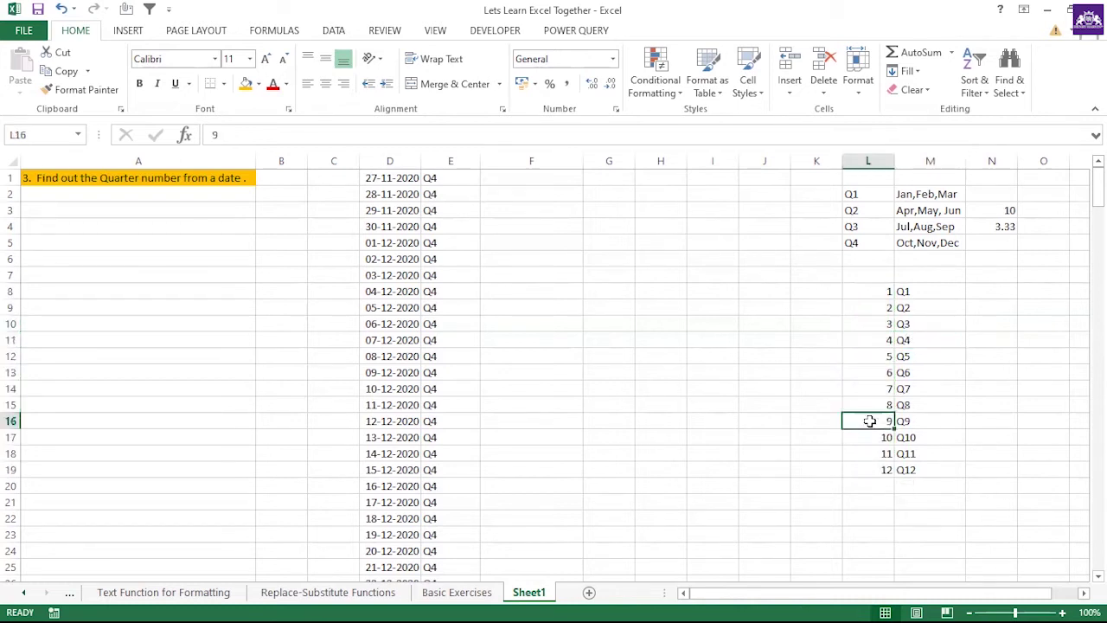
{"action": "left_click", "coordinate": [928, 416]}
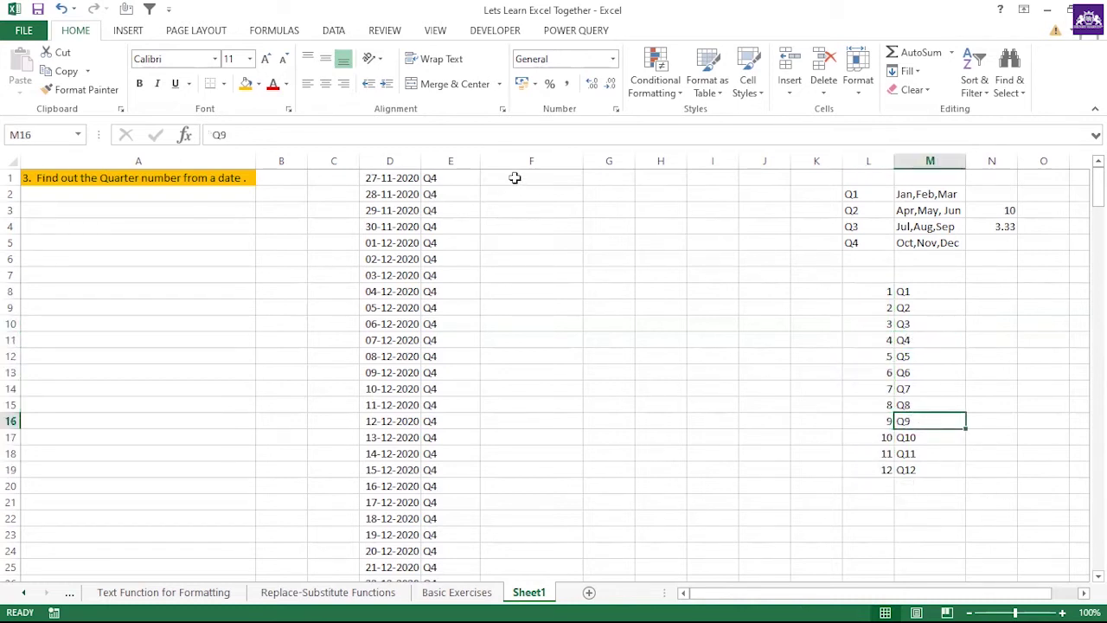
{"action": "left_click", "coordinate": [515, 177]}
{"action": "left_click_drag", "start_coordinate": [887, 294], "coordinate": [874, 472]}
{"action": "left_click_drag", "start_coordinate": [915, 291], "coordinate": [875, 470]}
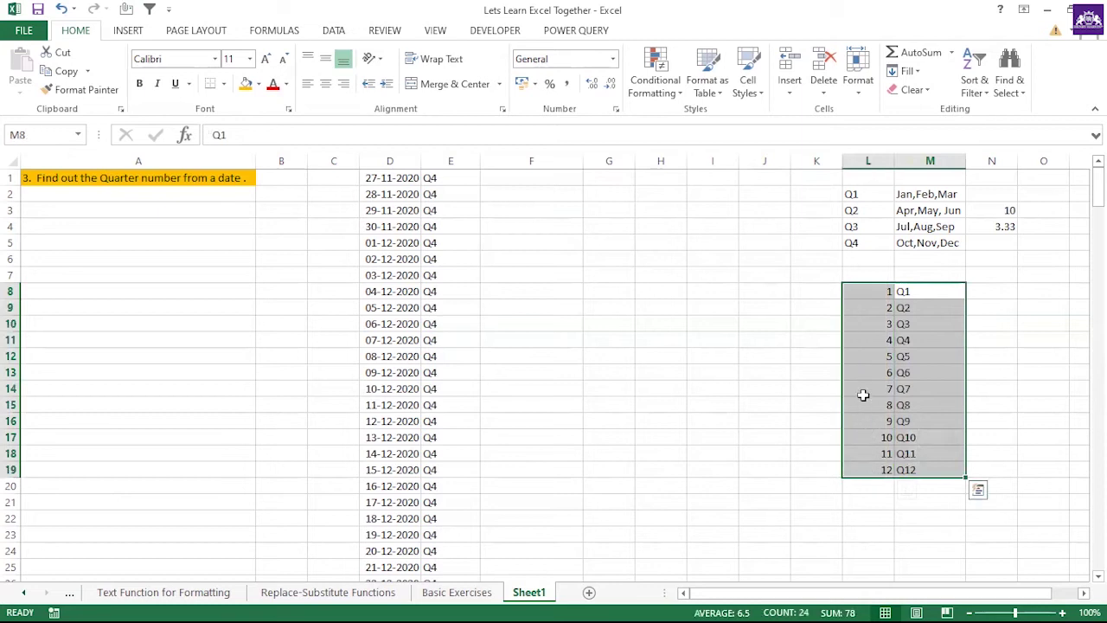
{"action": "left_click", "coordinate": [868, 388]}
{"action": "left_click", "coordinate": [507, 177]}
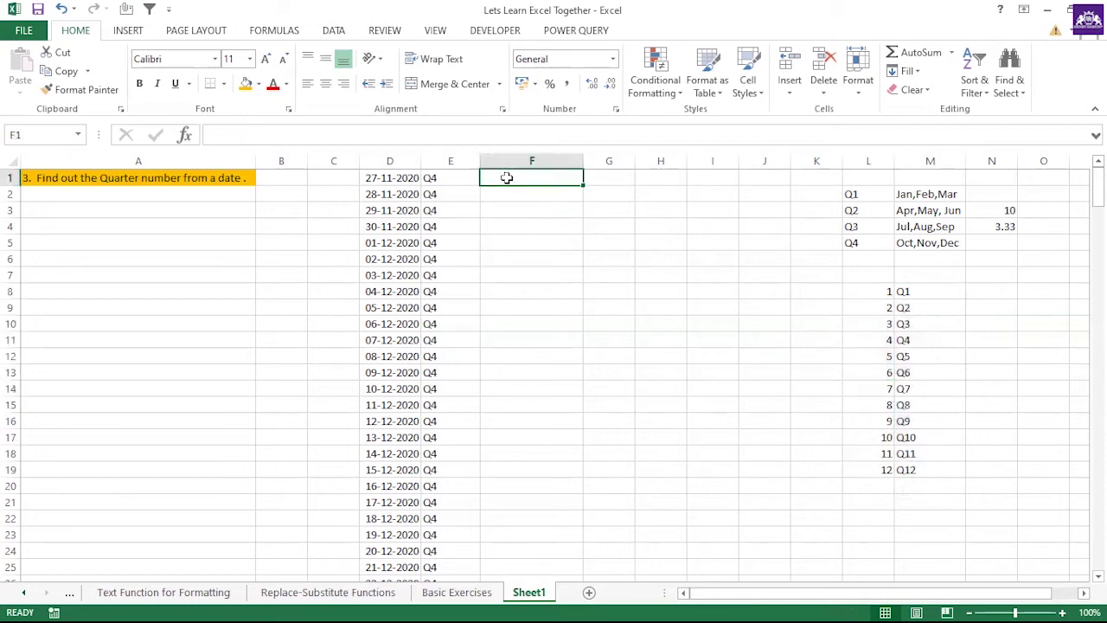
- Widen column B slightly and review the lookup list in L8:M19 alongside the date in D1
{"action": "left_click_drag", "start_coordinate": [309, 161], "coordinate": [331, 162]}
{"action": "left_click", "coordinate": [655, 372]}
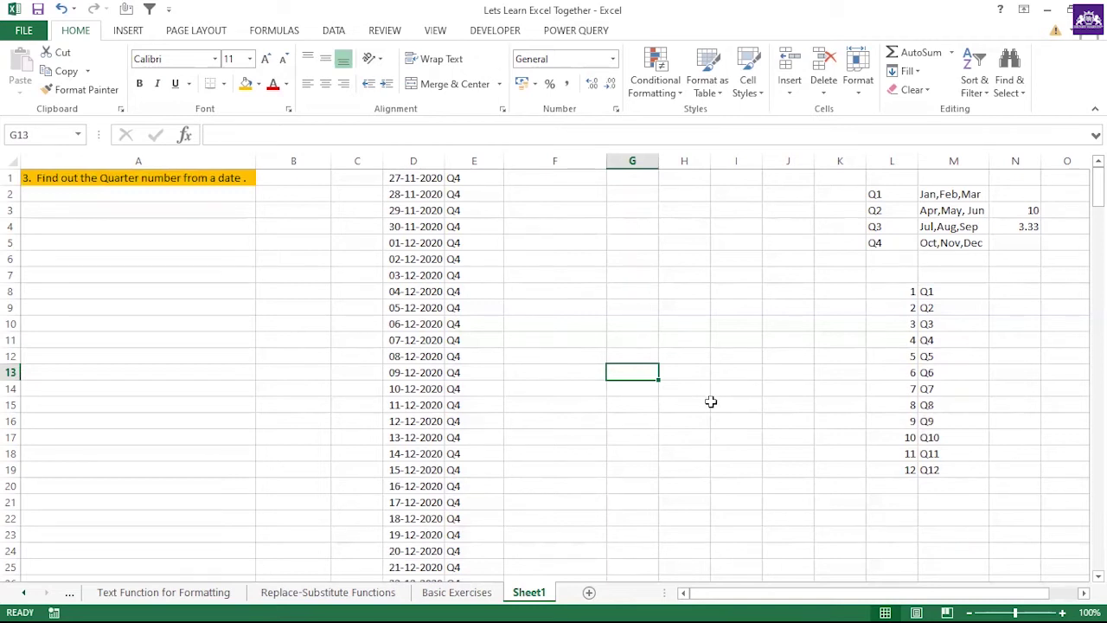
{"action": "left_click", "coordinate": [435, 177]}
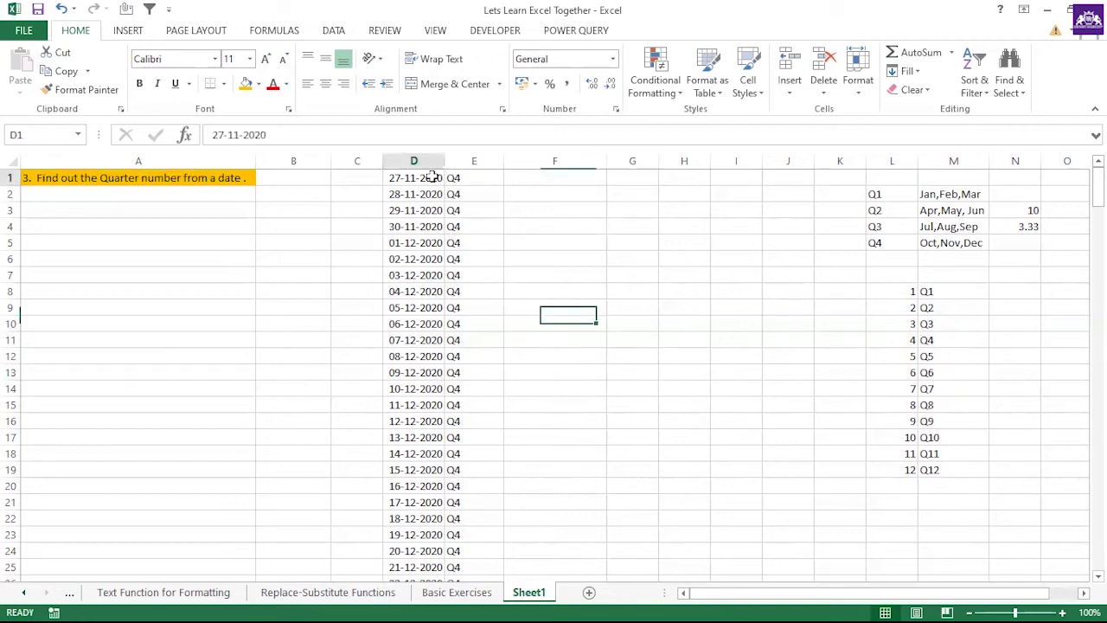
{"action": "left_click_drag", "start_coordinate": [913, 295], "coordinate": [933, 476]}
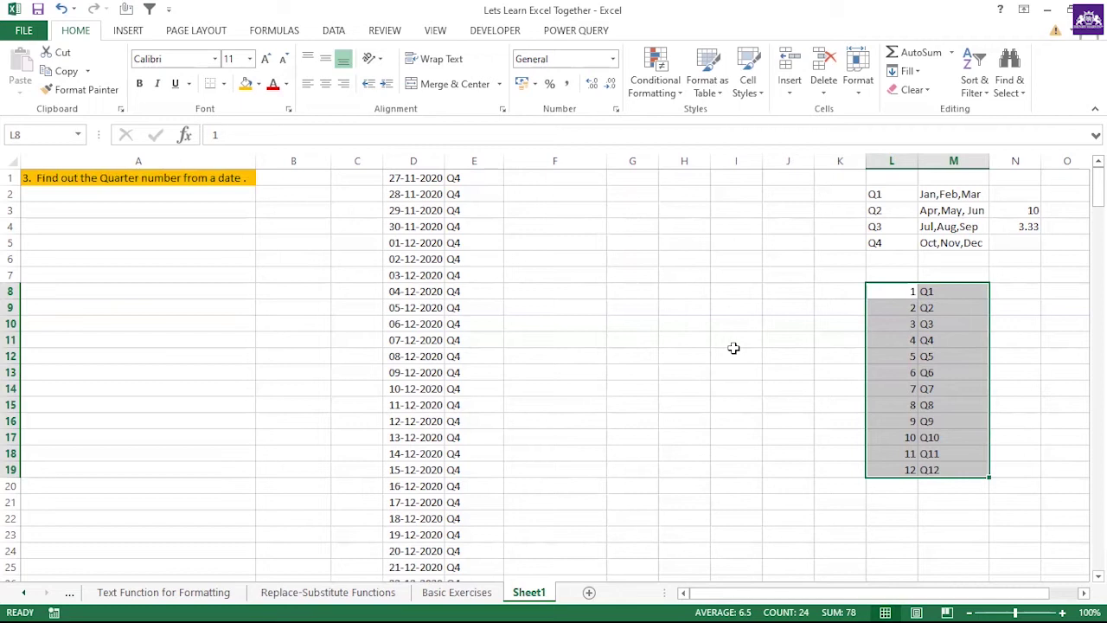
{"action": "left_click_drag", "start_coordinate": [905, 291], "coordinate": [894, 469]}
- Enter =MONTH(D1) in F1 and fill it down column F alongside all the dates
{"action": "left_click", "coordinate": [531, 178]}
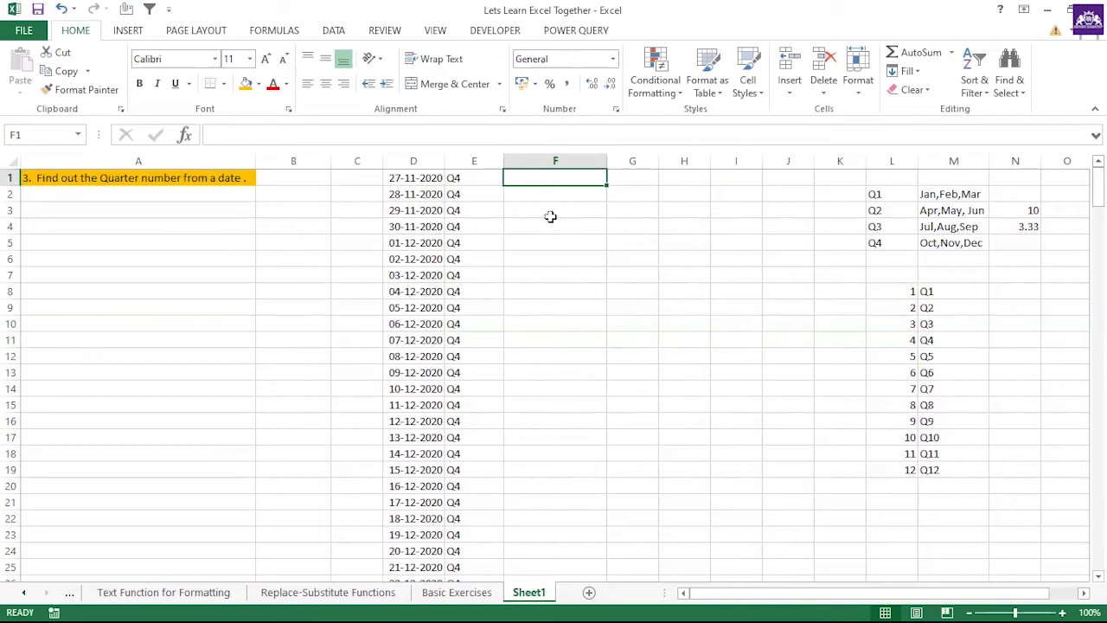
{"action": "type", "text": "=mon"}
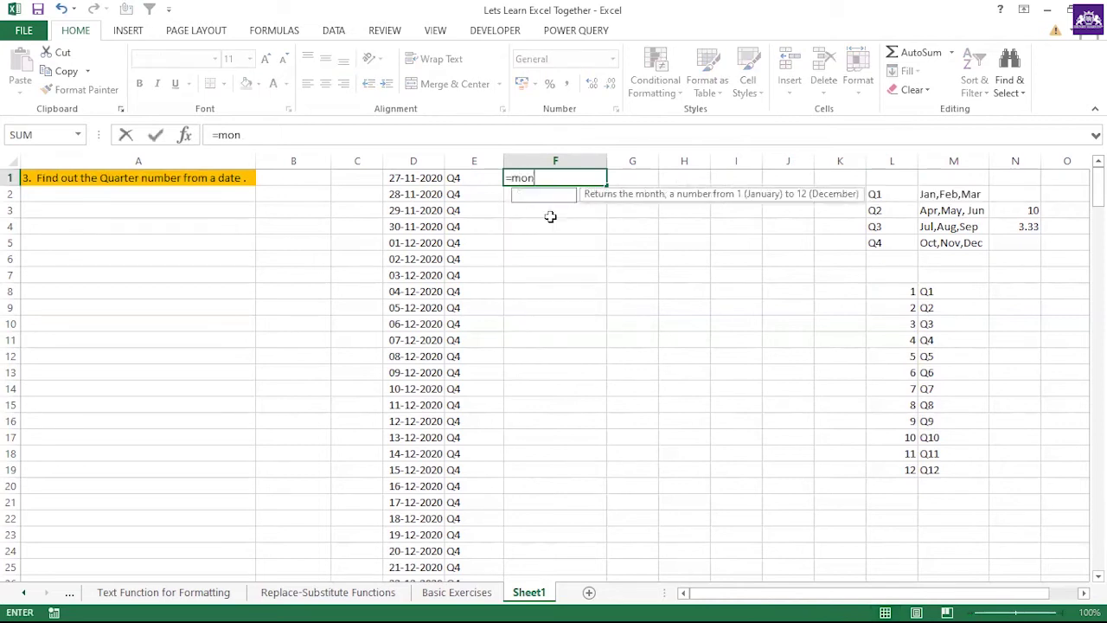
{"action": "type", "text": "th("}
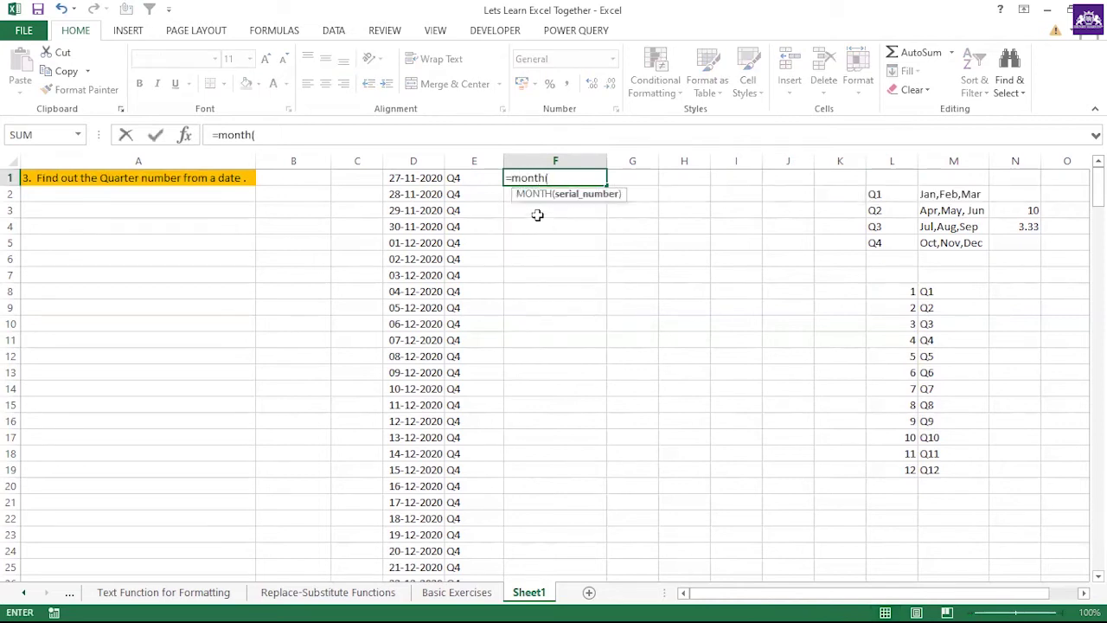
{"action": "left_click", "coordinate": [403, 180]}
{"action": "key", "text": "Return"}
{"action": "left_click", "coordinate": [597, 179]}
{"action": "double_click", "coordinate": [606, 184]}
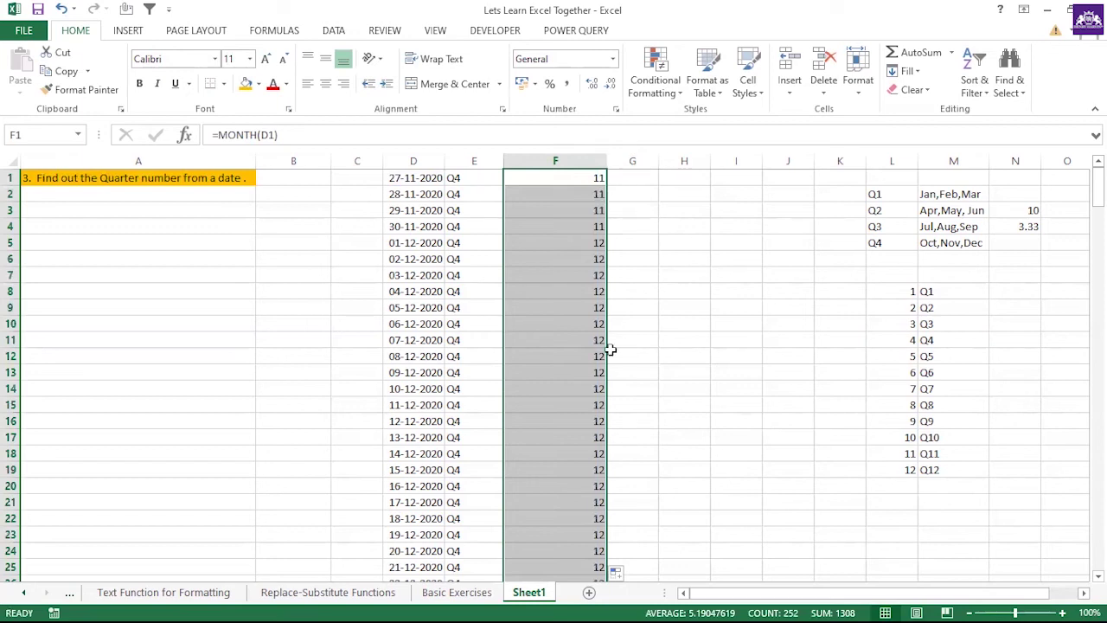
- Enter =VLOOKUP(F1,L8:M19,2,FALSE) in G1 to look up the label for the month number
{"action": "left_click", "coordinate": [638, 177]}
{"action": "type", "text": "=vlo"}
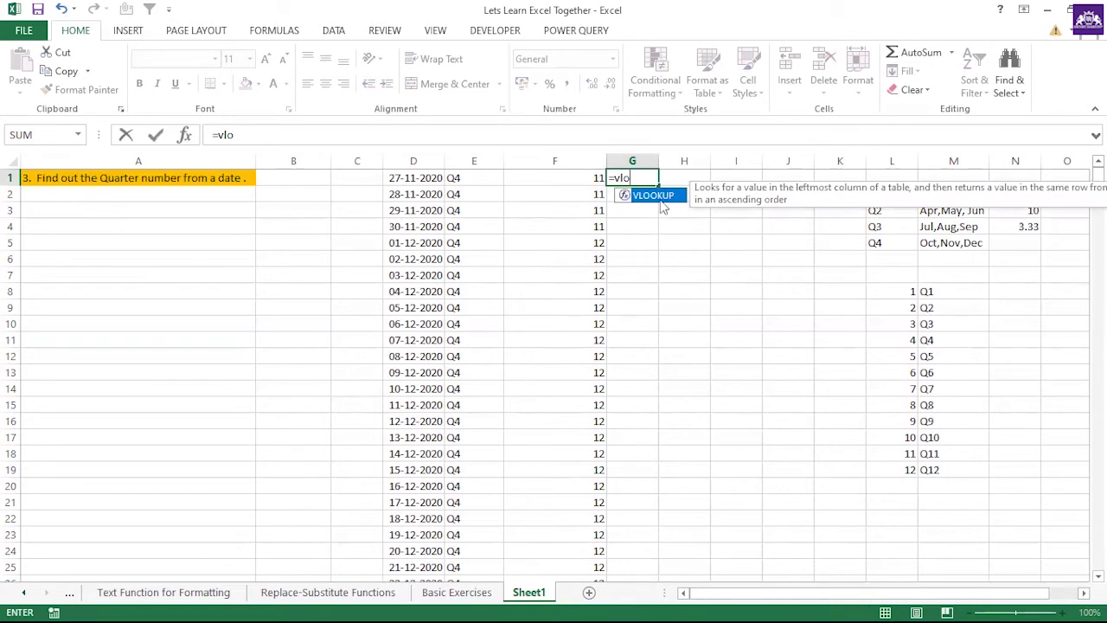
{"action": "key", "text": "Tab"}
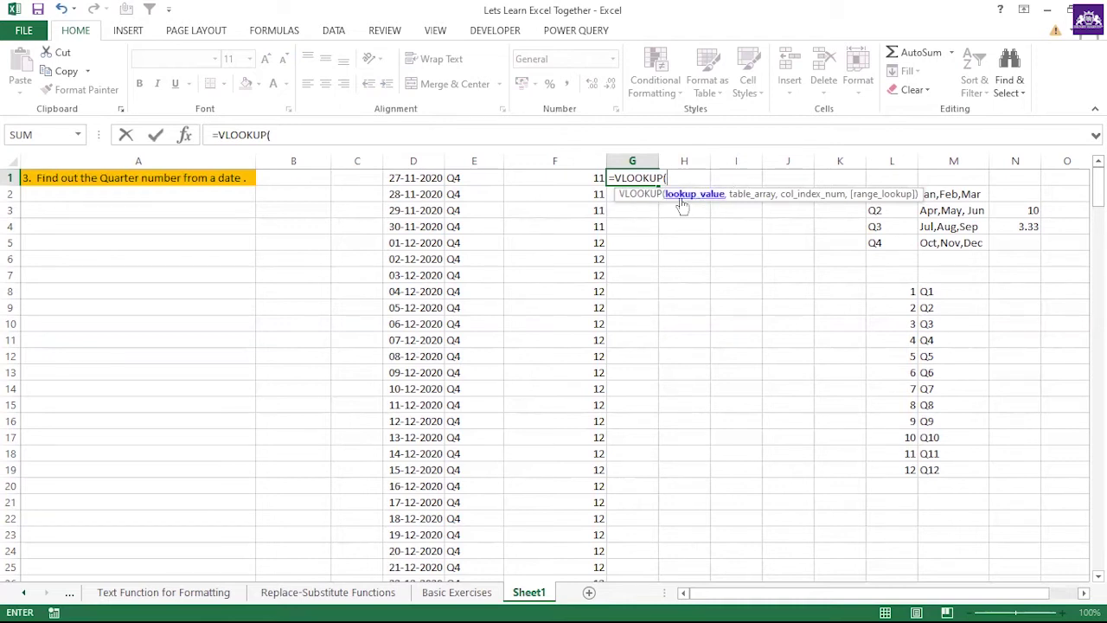
{"action": "left_click", "coordinate": [576, 176]}
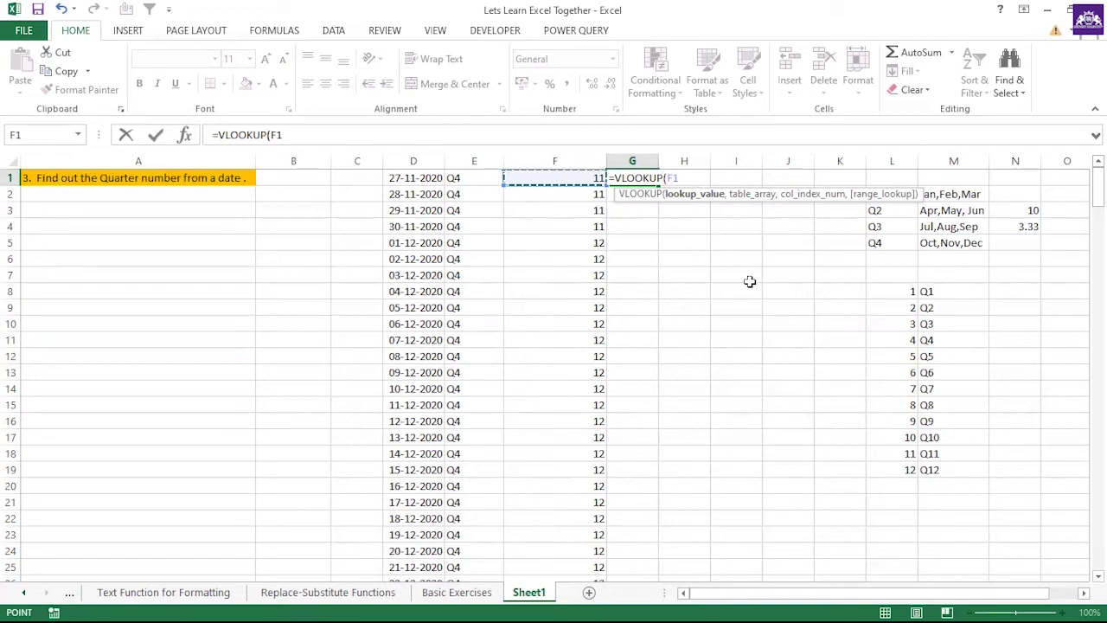
{"action": "type", "text": ","}
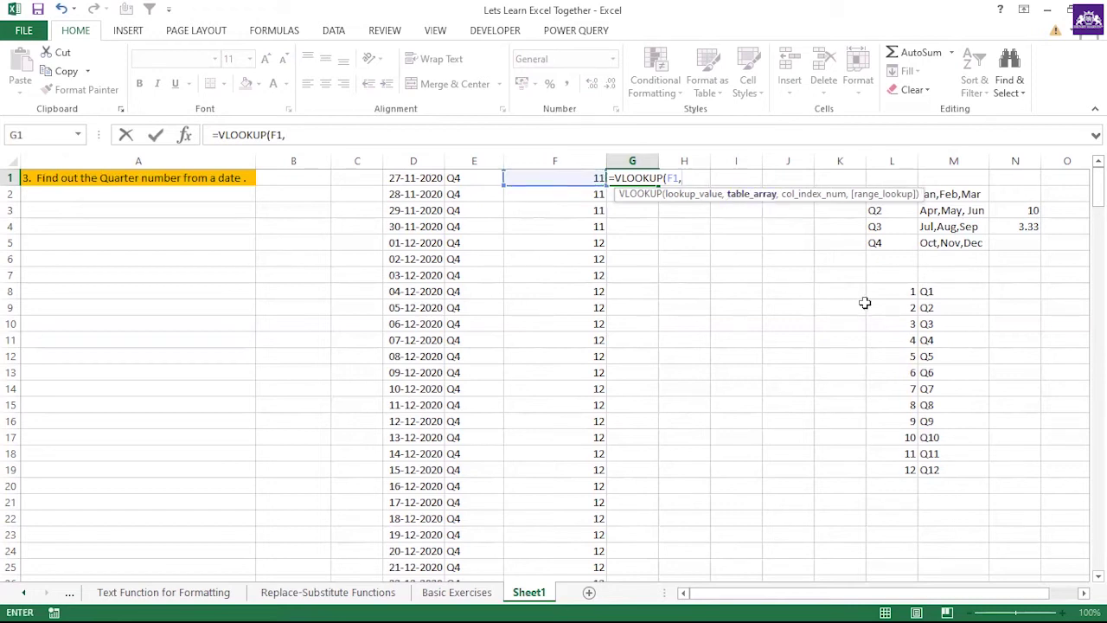
{"action": "left_click_drag", "start_coordinate": [891, 291], "coordinate": [935, 470]}
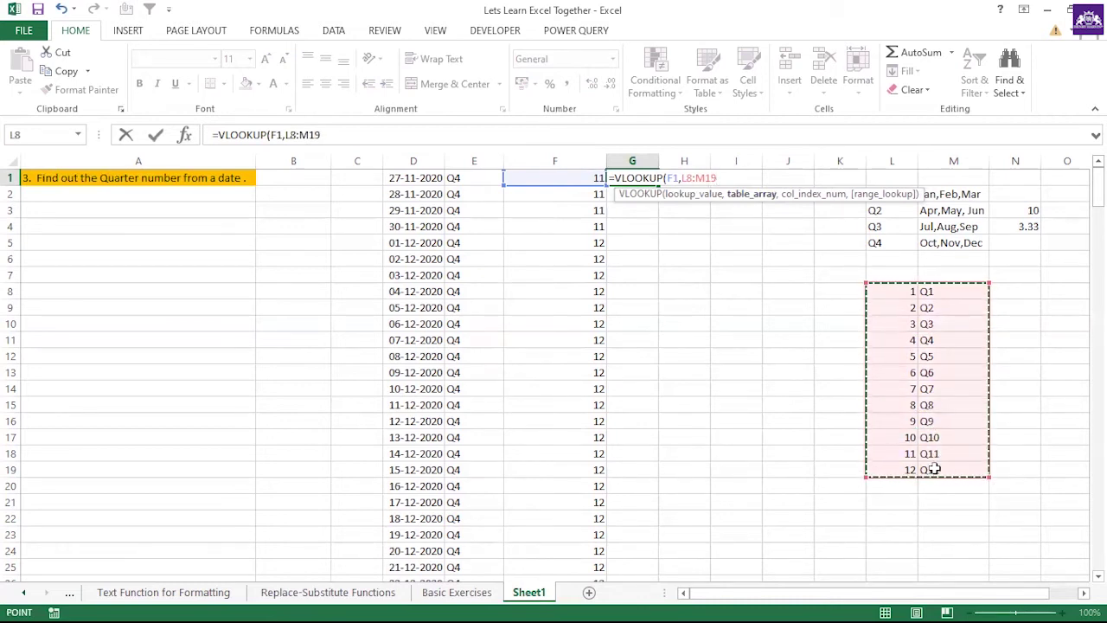
{"action": "type", "text": ",2"}
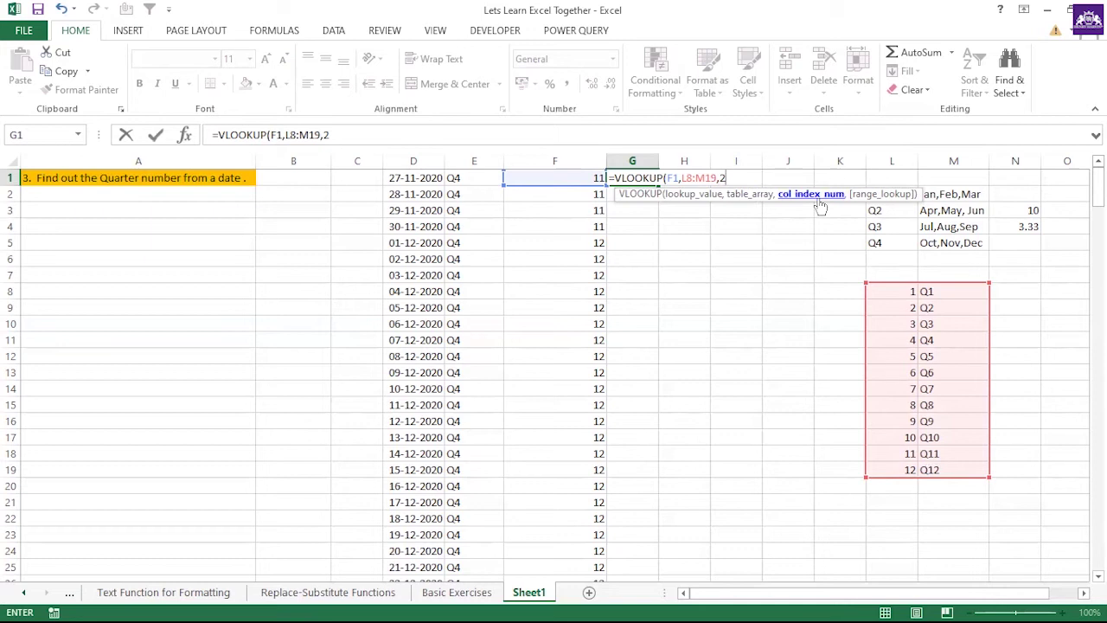
{"action": "type", "text": ","}
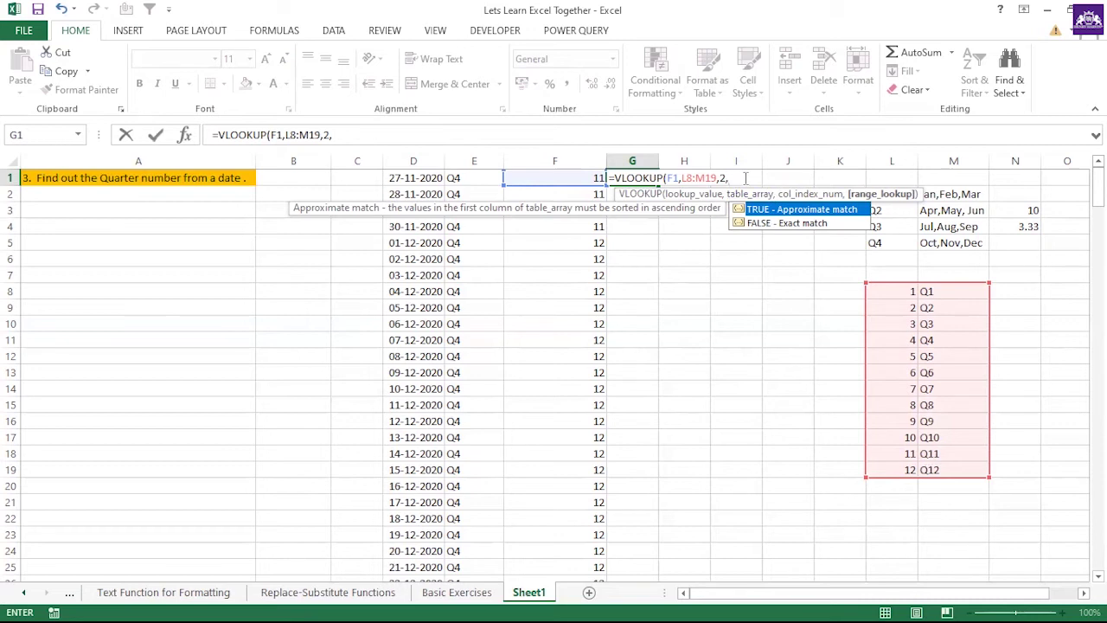
{"action": "type", "text": "0"}
{"action": "type", "text": "Fa"}
{"action": "type", "text": "lse)"}
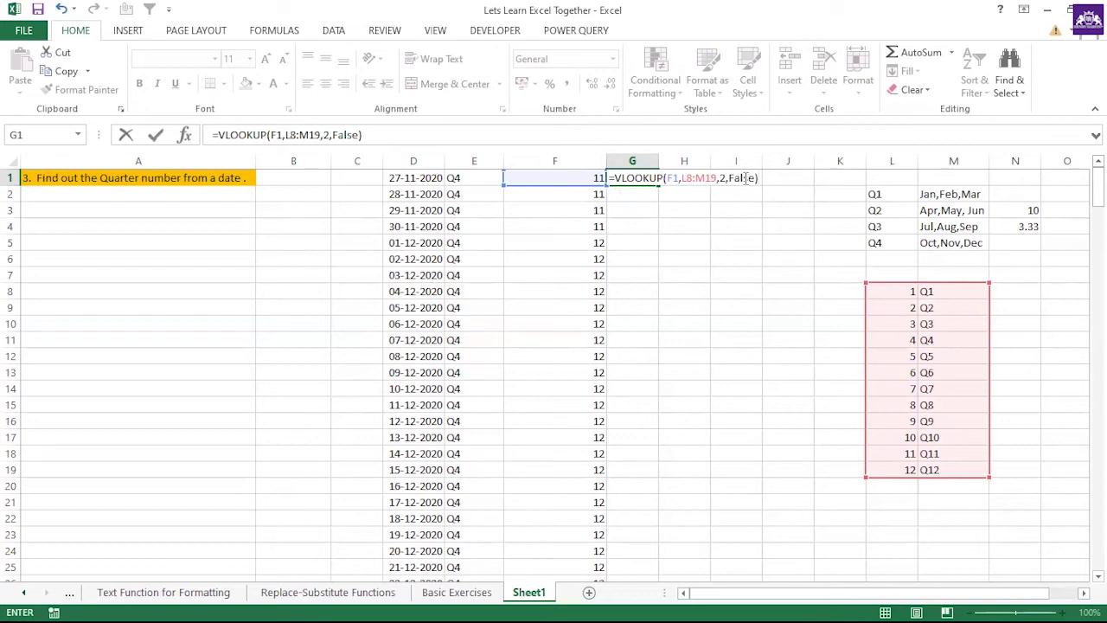
{"action": "key", "text": "Return"}
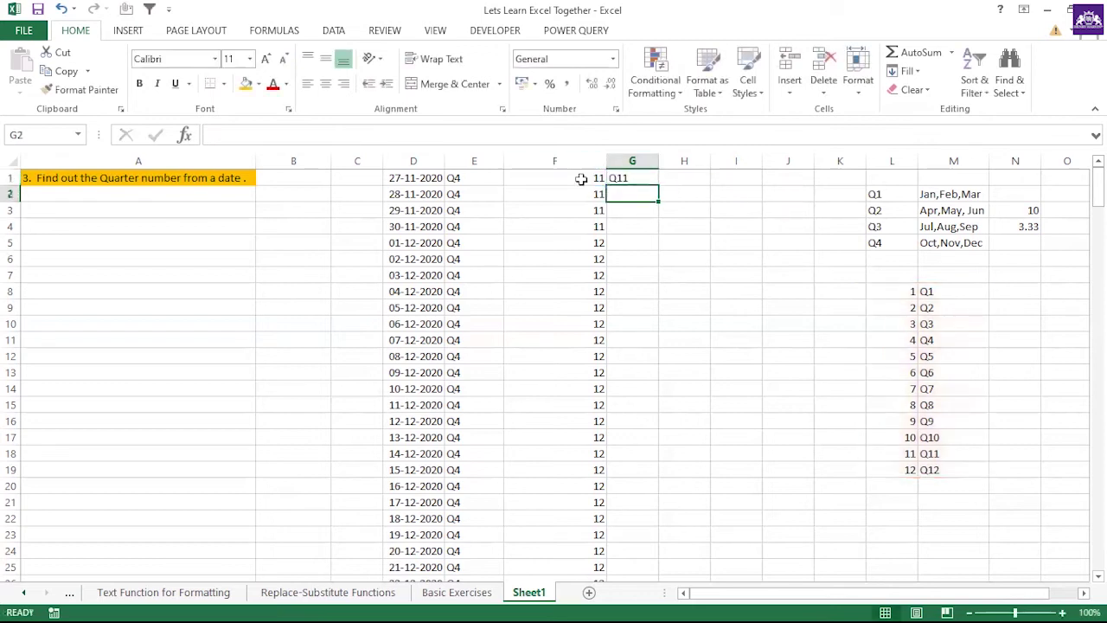
- Compare the lookup result in G1 and the month number in F1 with the list in L8:M19
{"action": "left_click", "coordinate": [581, 178]}
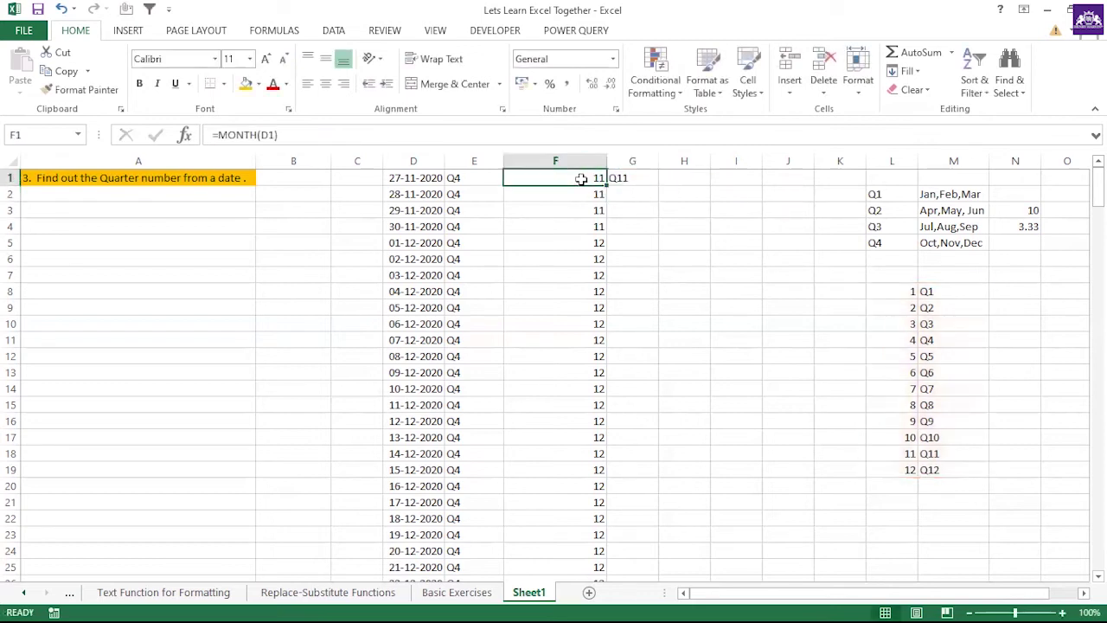
{"action": "left_click", "coordinate": [942, 454]}
{"action": "left_click_drag", "start_coordinate": [940, 286], "coordinate": [939, 470]}
{"action": "left_click", "coordinate": [912, 295]}
{"action": "left_click_drag", "start_coordinate": [912, 294], "coordinate": [934, 469]}
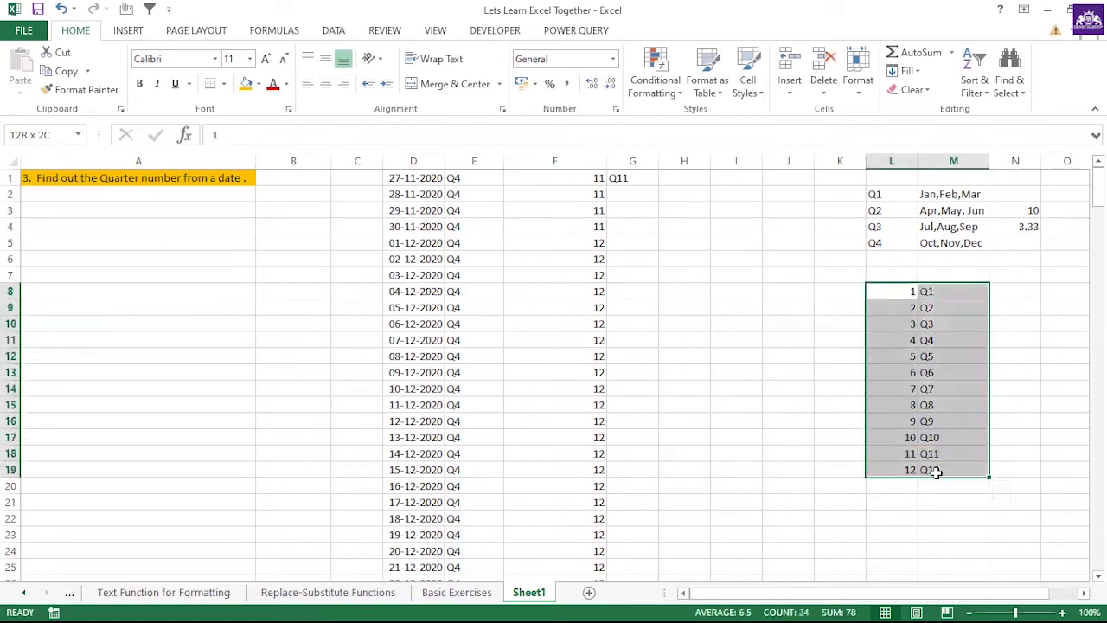
{"action": "left_click", "coordinate": [634, 178]}
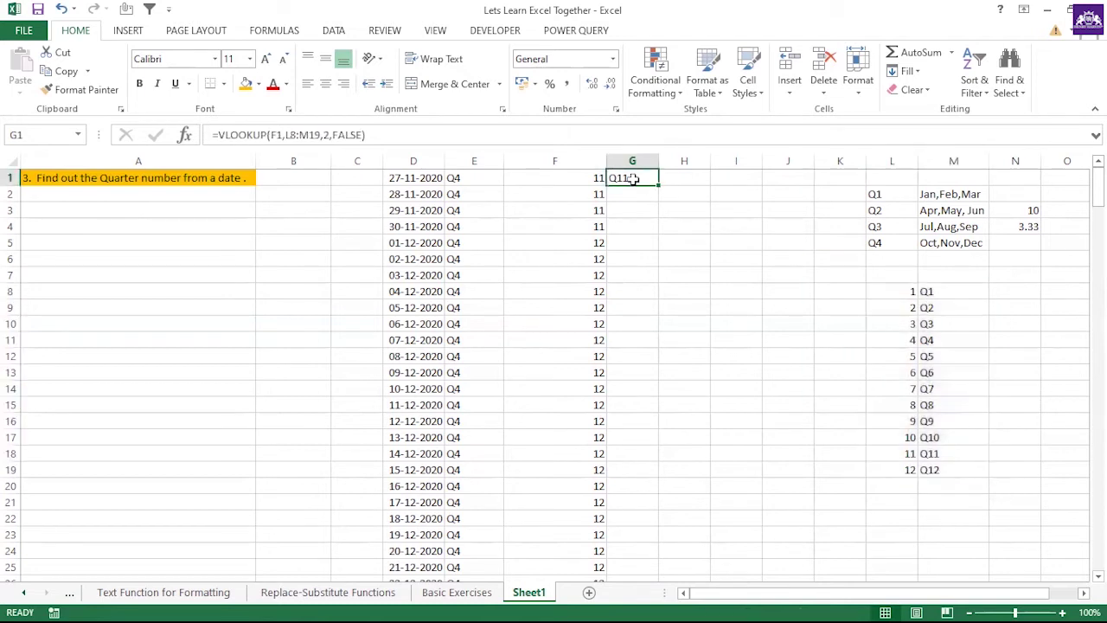
{"action": "left_click", "coordinate": [931, 292]}
{"action": "left_click_drag", "start_coordinate": [937, 463], "coordinate": [933, 462]}
{"action": "left_click_drag", "start_coordinate": [912, 290], "coordinate": [910, 456]}
{"action": "left_click", "coordinate": [952, 441]}
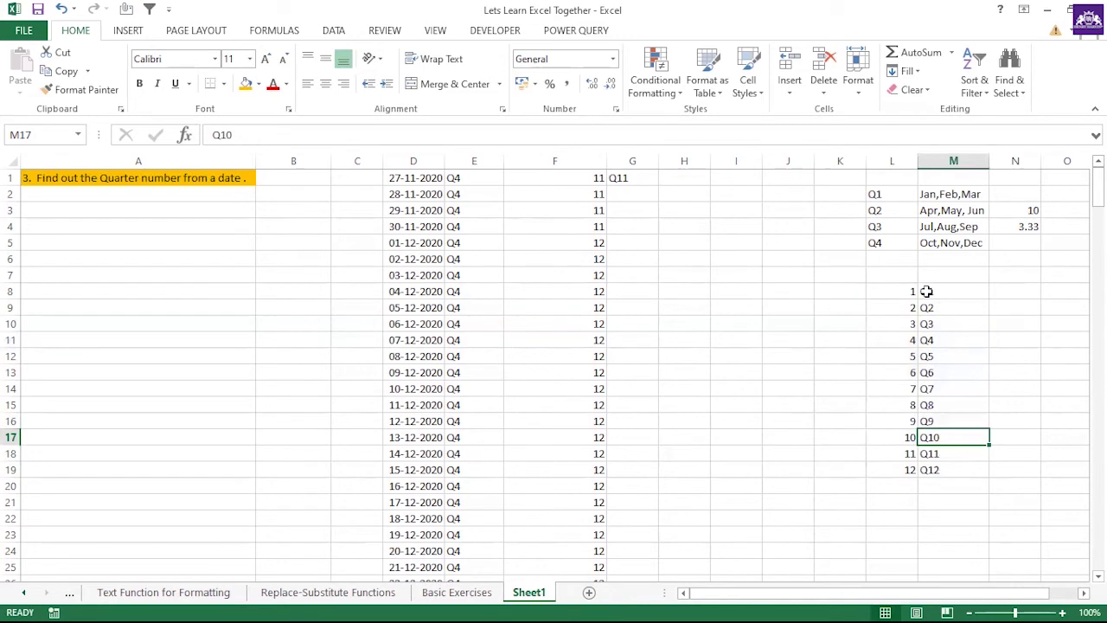
- Copy the Q1 label from M8 into M9:M10 so months 2 and 3 are labelled Q1
{"action": "left_click_drag", "start_coordinate": [907, 292], "coordinate": [933, 316]}
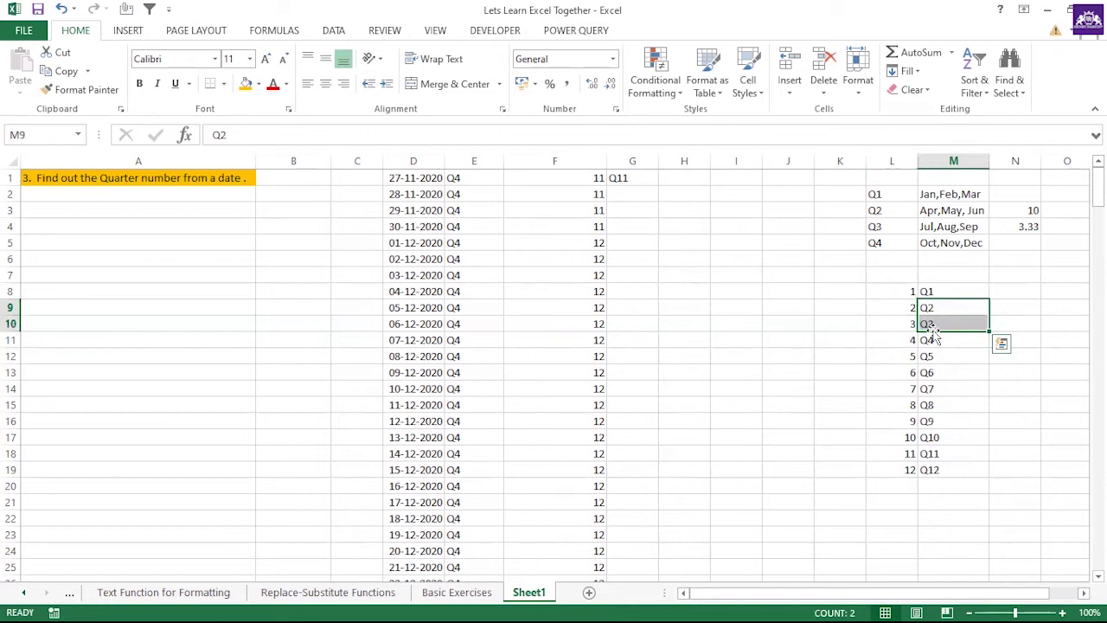
{"action": "left_click", "coordinate": [939, 290]}
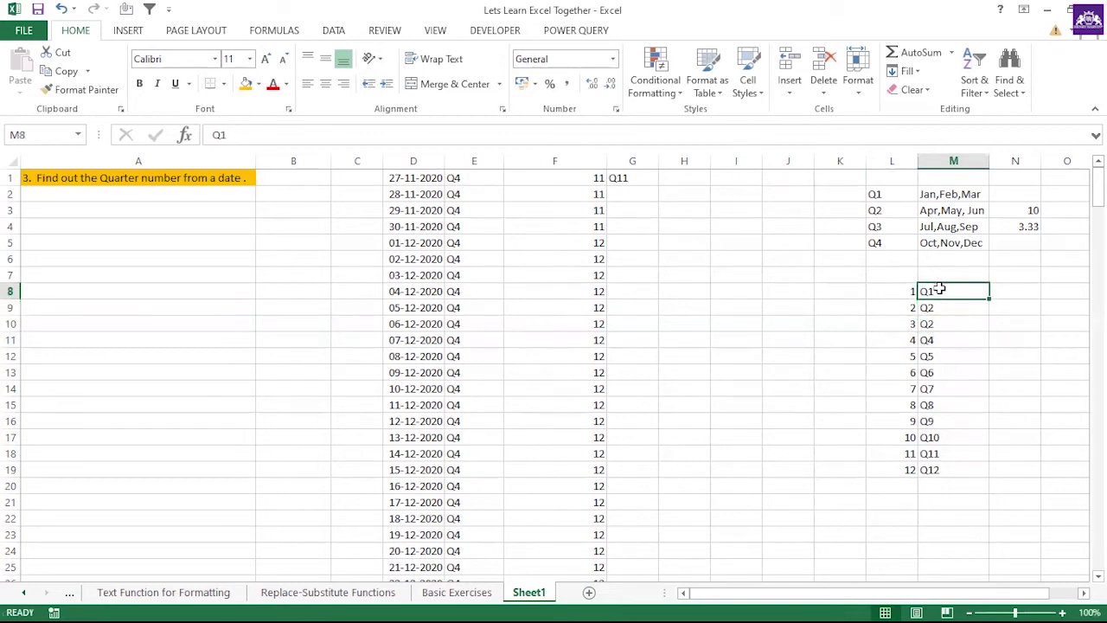
{"action": "key", "text": "ctrl+c"}
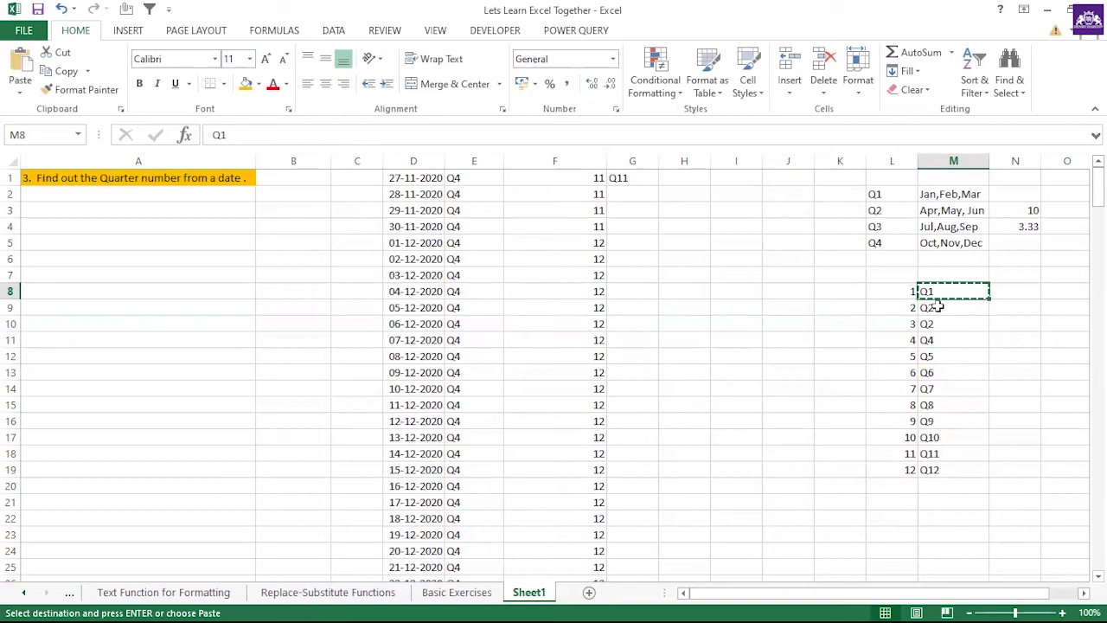
{"action": "left_click_drag", "start_coordinate": [936, 307], "coordinate": [936, 322]}
{"action": "key", "text": "ctrl+v"}
{"action": "key", "text": "Escape"}
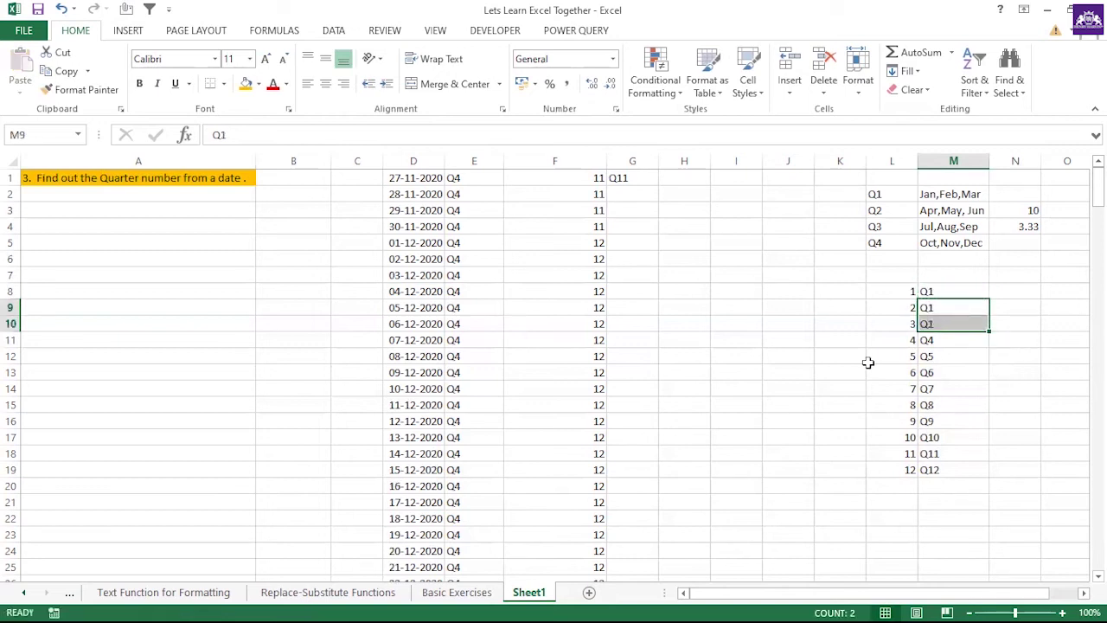
{"action": "left_click", "coordinate": [868, 362]}
- Change the label in M11 to Q2 and copy it into M12:M13 for months 5 and 6
{"action": "left_click", "coordinate": [940, 341]}
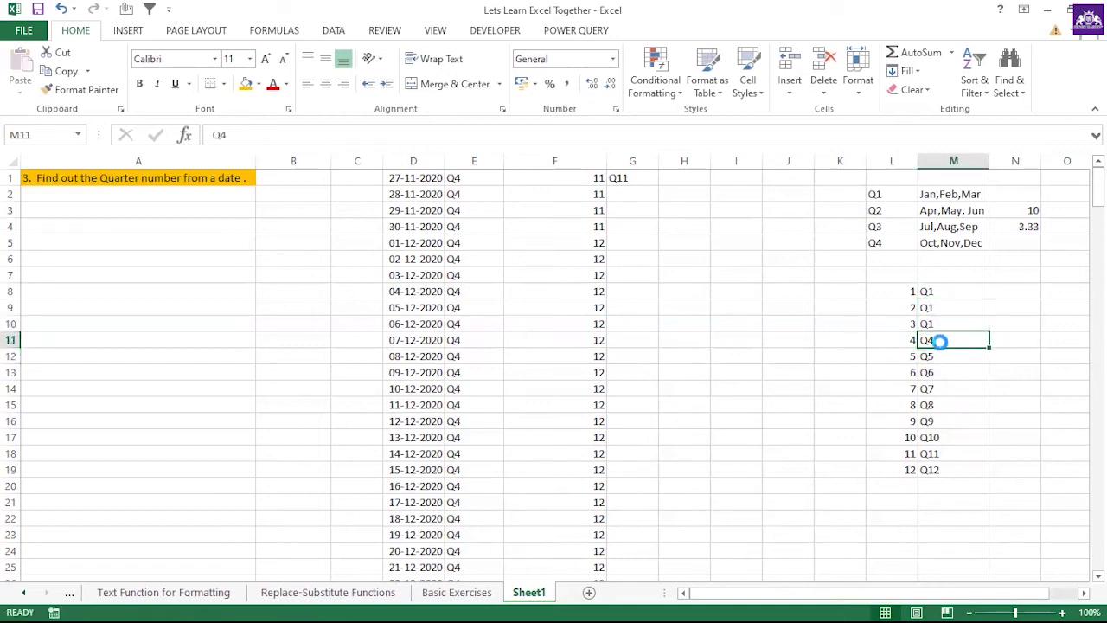
{"action": "key", "text": "ctrl+c"}
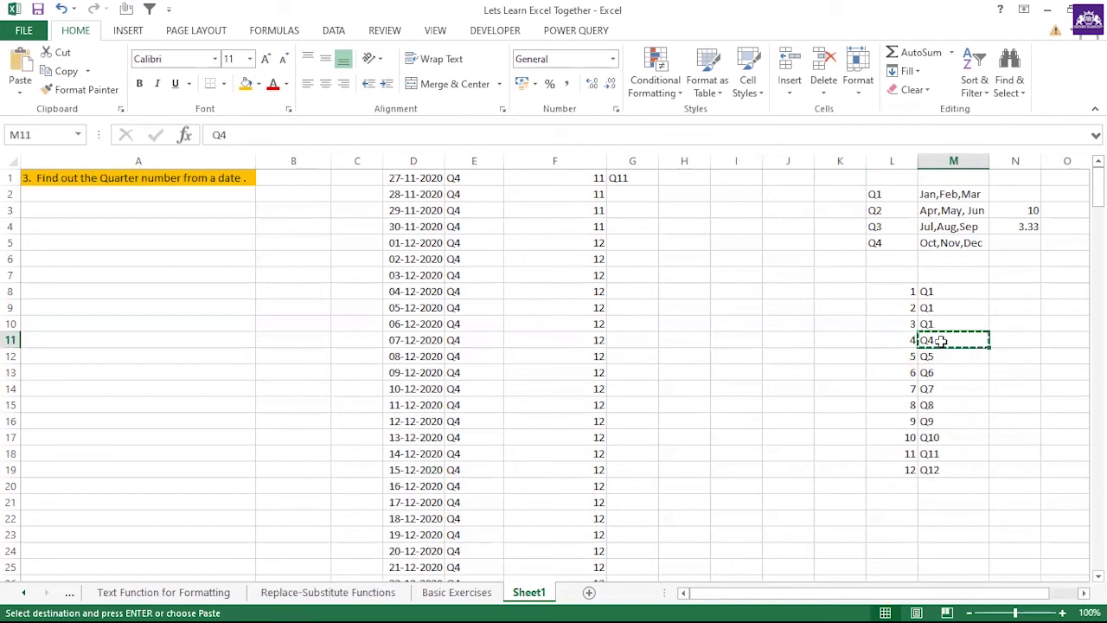
{"action": "double_click", "coordinate": [941, 342]}
{"action": "left_click", "coordinate": [995, 391]}
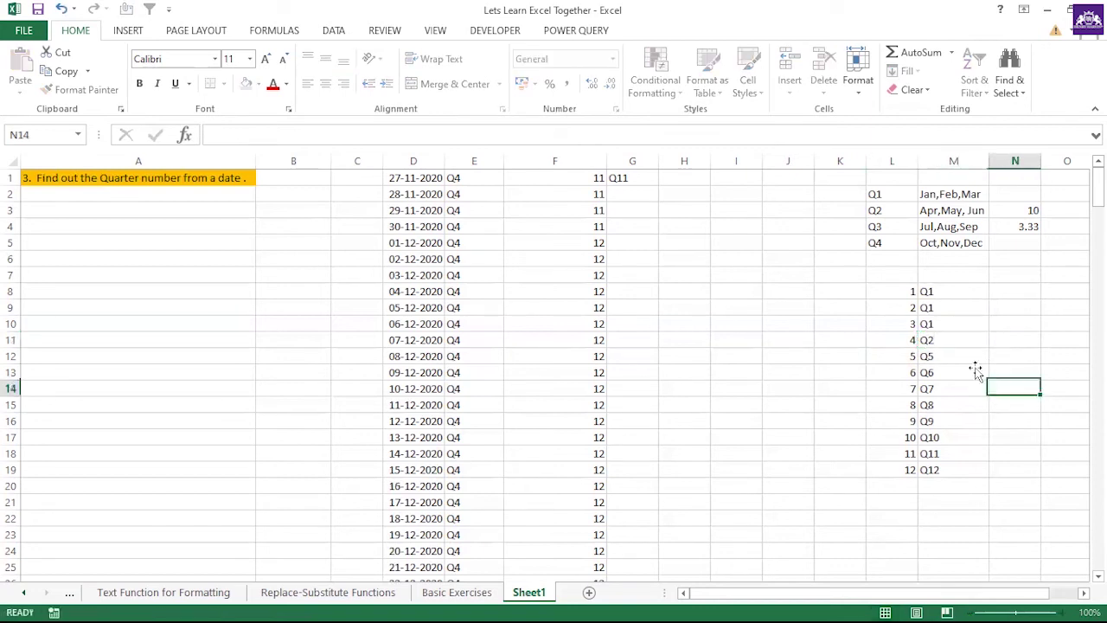
{"action": "left_click", "coordinate": [946, 343]}
{"action": "key", "text": "ctrl+c"}
{"action": "left_click_drag", "start_coordinate": [947, 358], "coordinate": [945, 366]}
{"action": "key", "text": "ctrl+v"}
{"action": "key", "text": "Escape"}
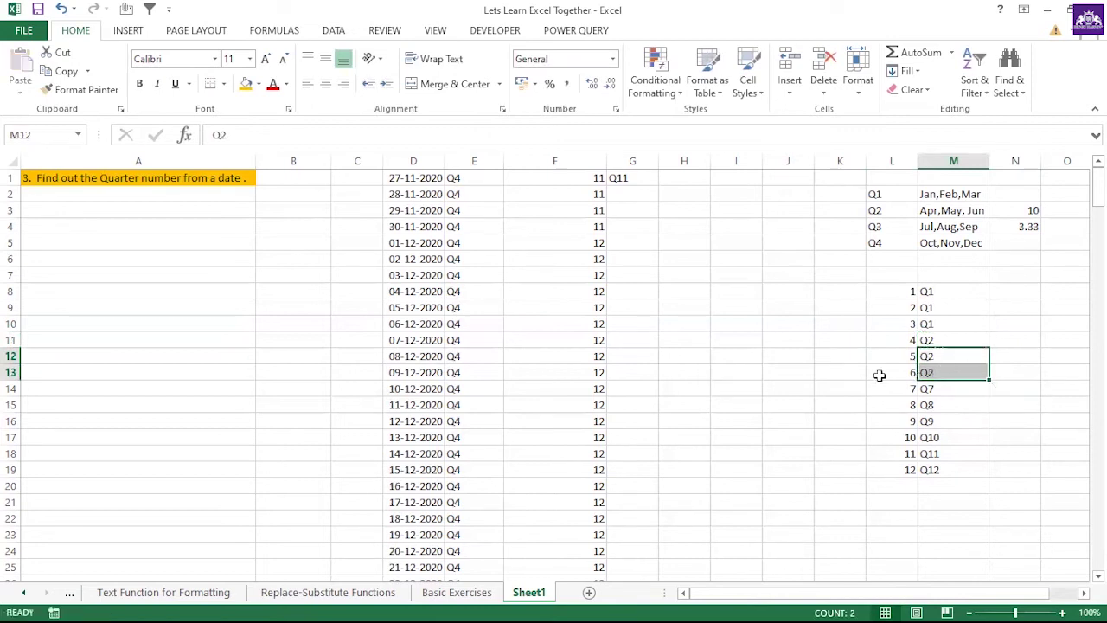
- Change the label in M14 to Q3 and copy it into M15 and M16 for months 8 and 9
{"action": "left_click", "coordinate": [940, 385]}
{"action": "double_click", "coordinate": [943, 385]}
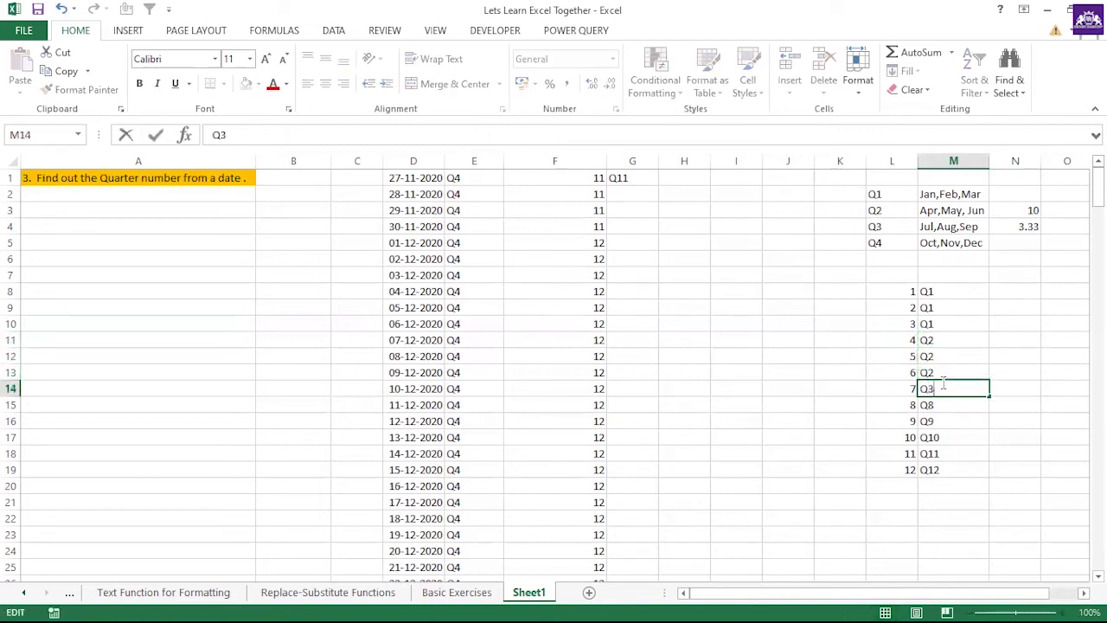
{"action": "left_click", "coordinate": [826, 439]}
{"action": "left_click", "coordinate": [937, 391]}
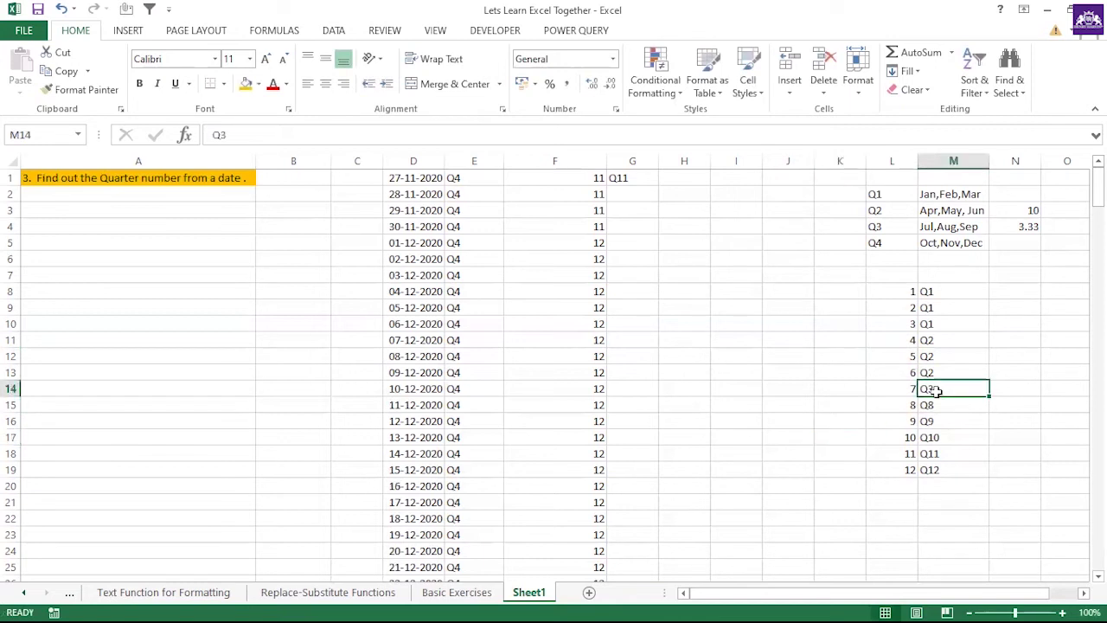
{"action": "key", "text": "ctrl+c"}
{"action": "left_click", "coordinate": [940, 402]}
{"action": "key", "text": "ctrl+v"}
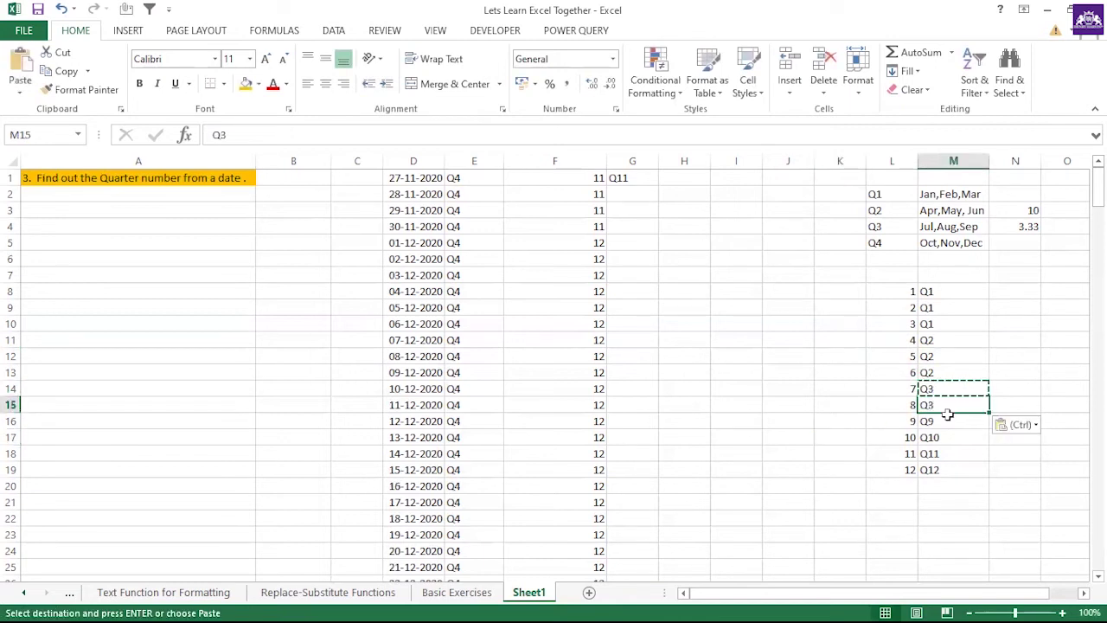
{"action": "left_click", "coordinate": [946, 417]}
{"action": "key", "text": "ctrl+v"}
{"action": "key", "text": "Escape"}
- Set the labels for months 10 to 12 in M17:M19 to Q4
{"action": "double_click", "coordinate": [942, 438]}
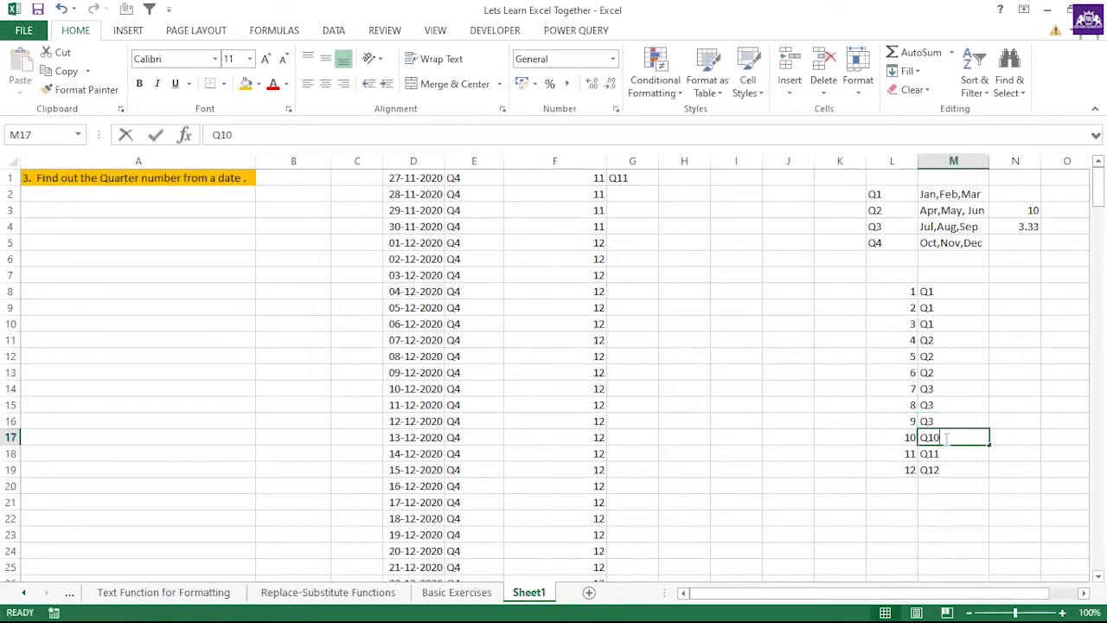
{"action": "key", "text": "BackSpace"}
{"action": "key", "text": "BackSpace"}
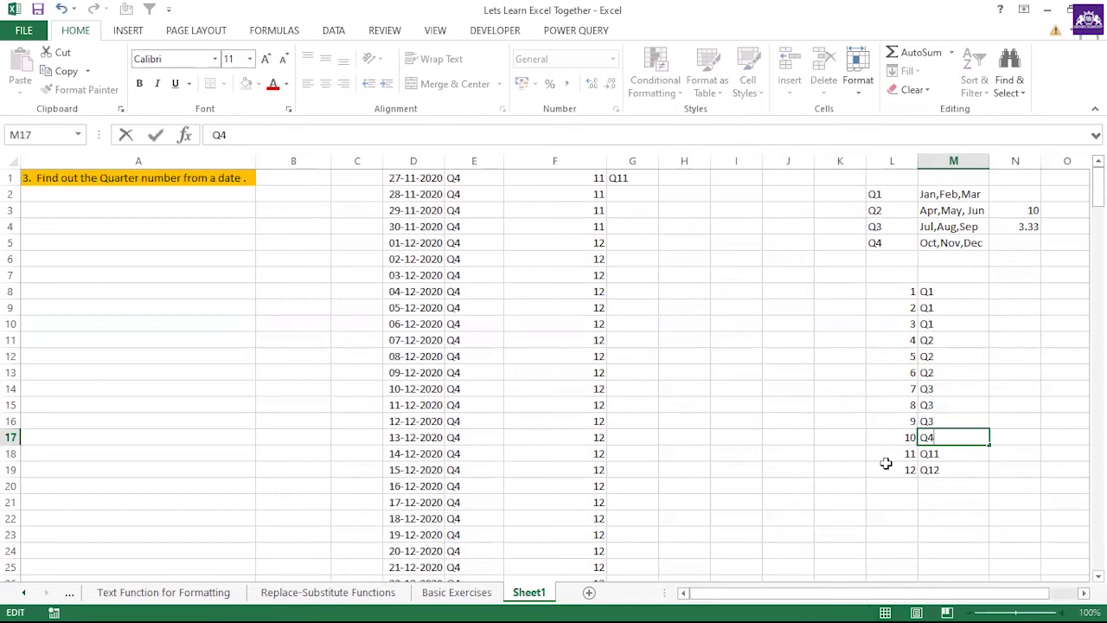
{"action": "left_click", "coordinate": [886, 464]}
{"action": "left_click", "coordinate": [934, 439]}
{"action": "left_click_drag", "start_coordinate": [990, 446], "coordinate": [990, 473]}
{"action": "left_click", "coordinate": [904, 503]}
{"action": "left_click", "coordinate": [948, 450]}
{"action": "type", "text": "Q4"}
{"action": "left_click", "coordinate": [947, 471]}
{"action": "type", "text": "Q4"}
{"action": "left_click", "coordinate": [946, 491]}
- Fill the Q1 rows L8:M10 with orange and the Q2 rows L11:M13 with yellow
{"action": "left_click_drag", "start_coordinate": [904, 291], "coordinate": [951, 372]}
{"action": "left_click", "coordinate": [246, 83]}
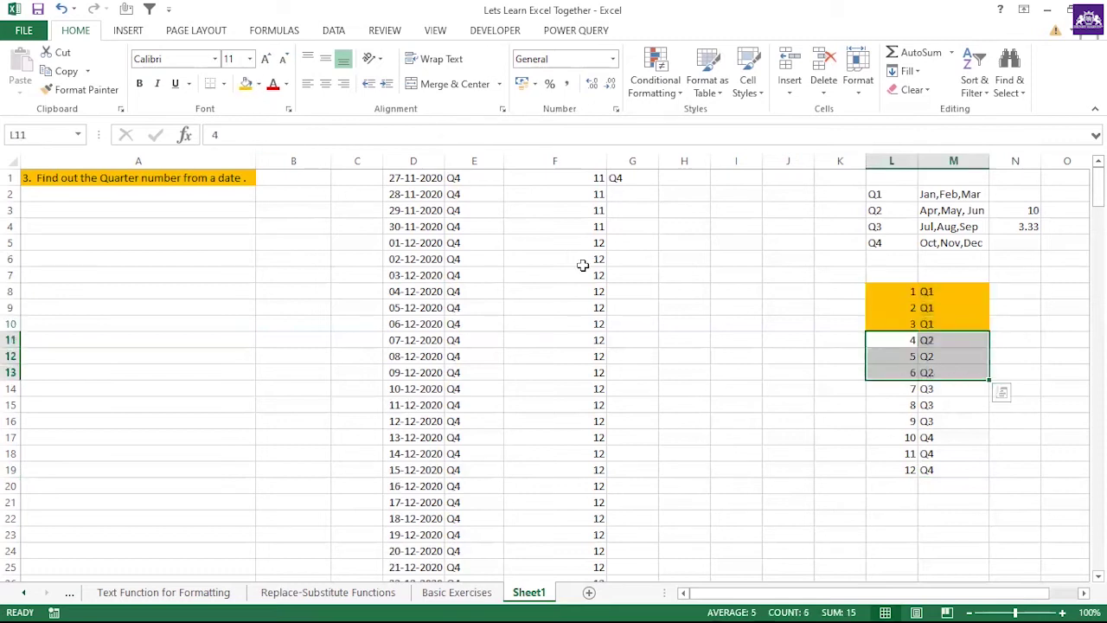
{"action": "left_click", "coordinate": [259, 86]}
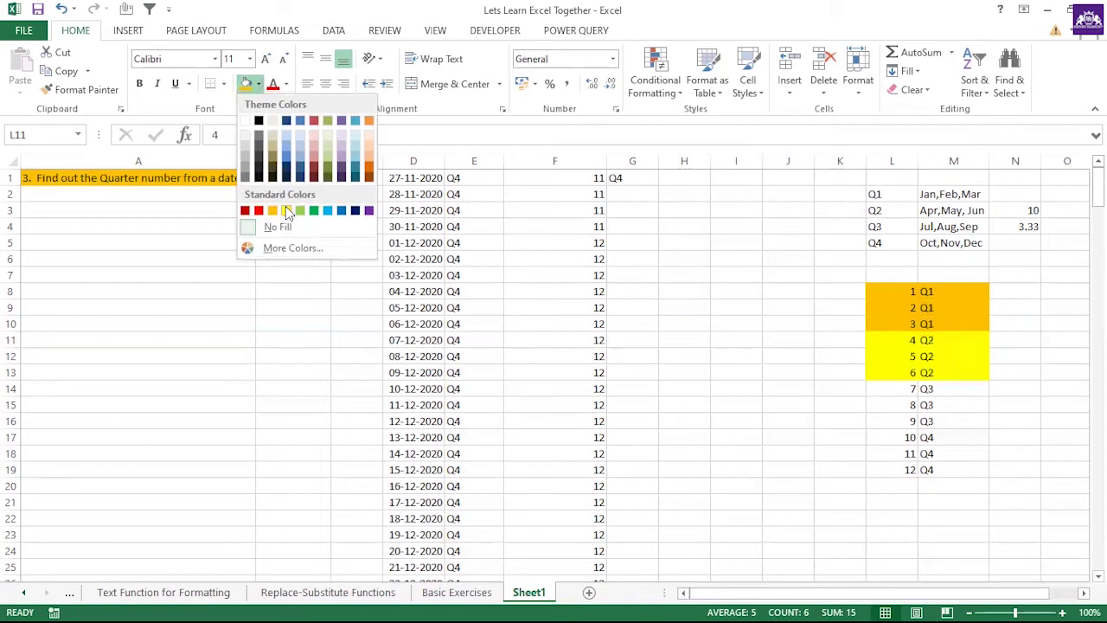
{"action": "left_click", "coordinate": [286, 206]}
- Fill the Q3 rows L14:M16 with light blue and the Q4 rows L17:M19 with purple
{"action": "left_click_drag", "start_coordinate": [905, 387], "coordinate": [938, 418]}
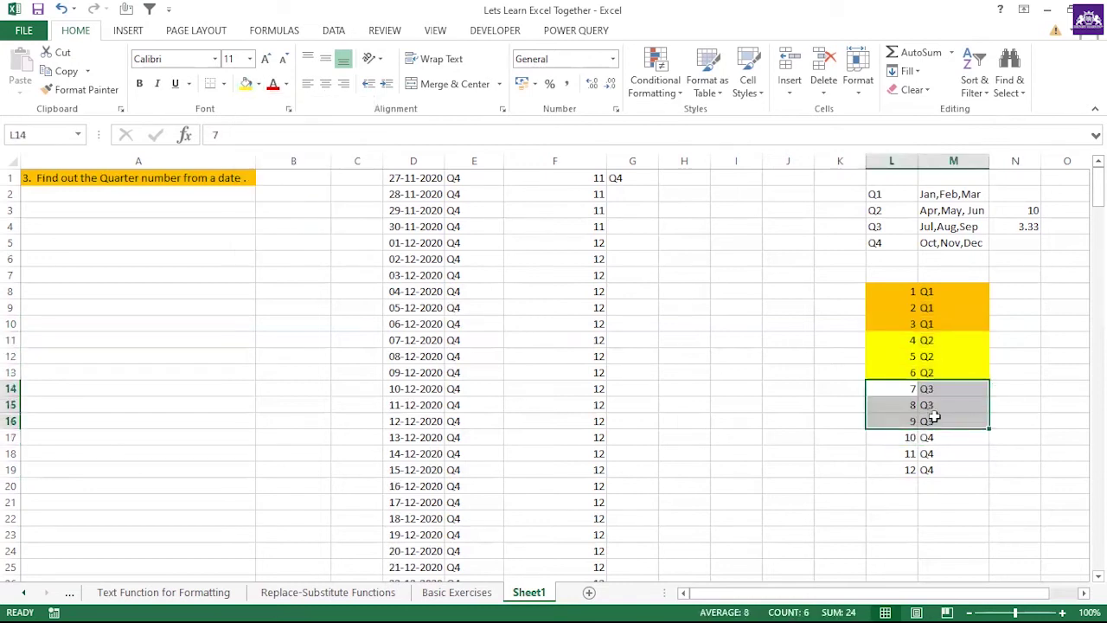
{"action": "left_click", "coordinate": [260, 86]}
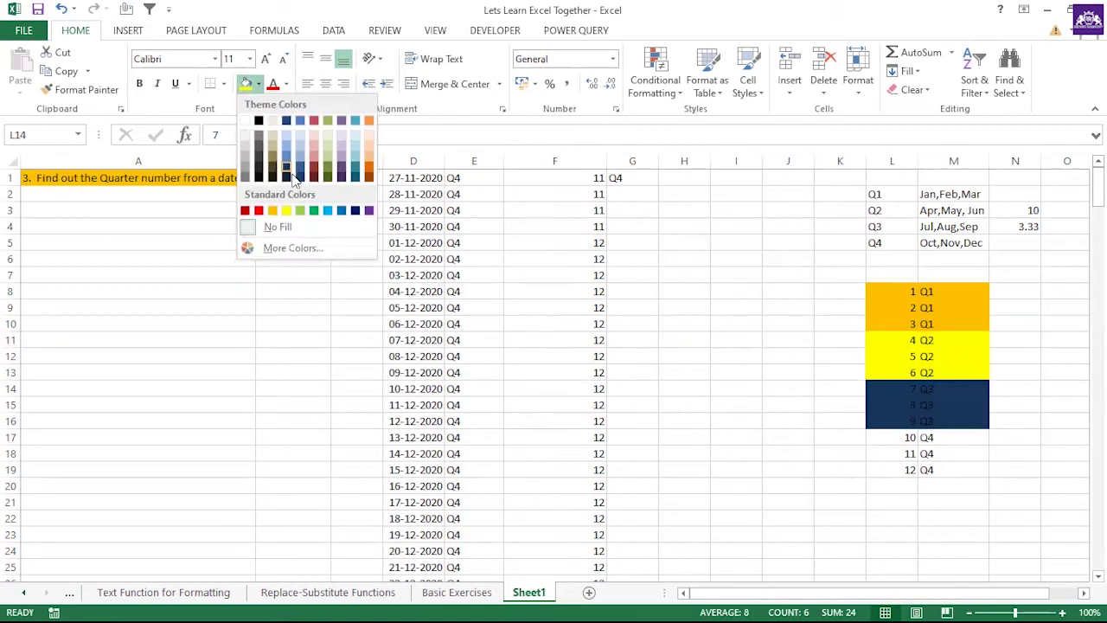
{"action": "left_click", "coordinate": [328, 210]}
{"action": "left_click_drag", "start_coordinate": [905, 437], "coordinate": [951, 469]}
{"action": "left_click", "coordinate": [259, 84]}
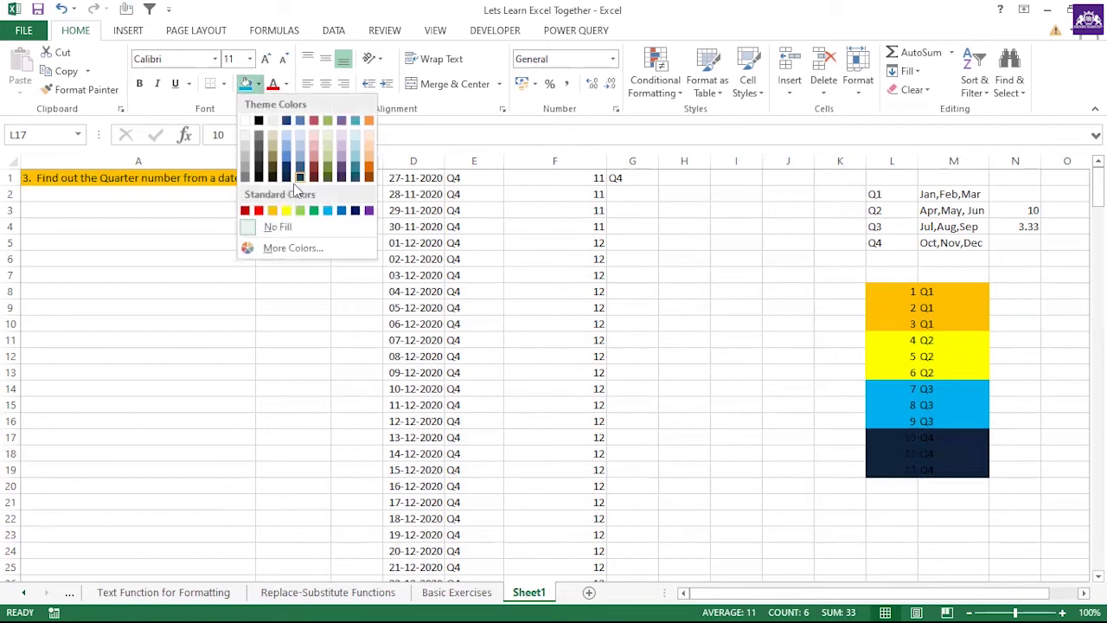
{"action": "left_click", "coordinate": [369, 211]}
{"action": "left_click", "coordinate": [891, 501]}
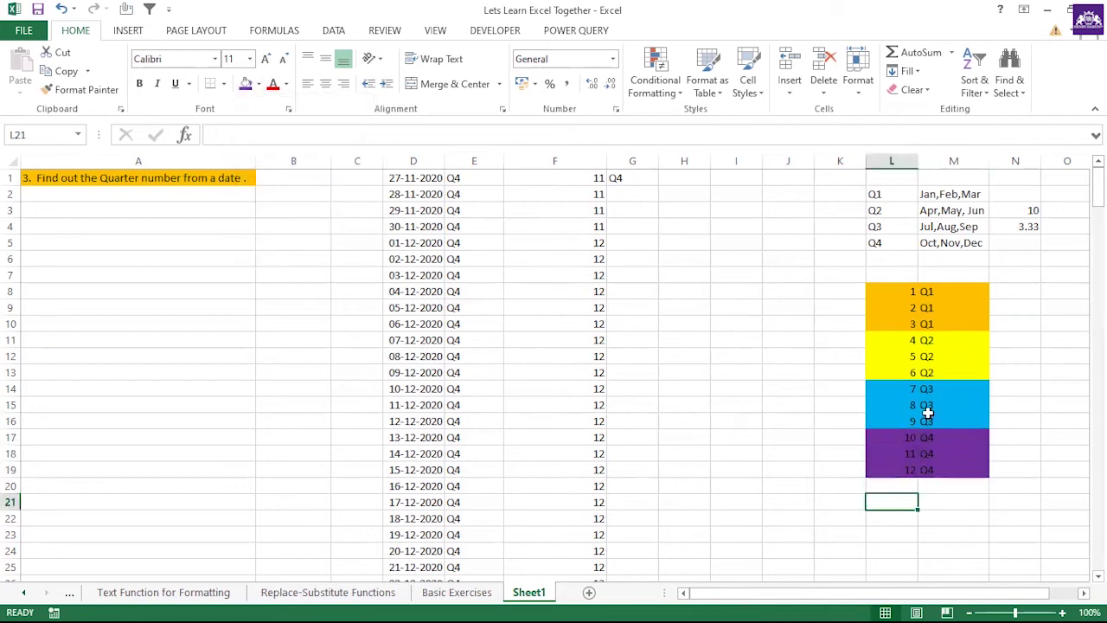
- Compare the quarter lists in L2:M5 and L8:M19, and review the MONTH formula in F1 and the lookup range in G1
{"action": "left_click_drag", "start_coordinate": [886, 193], "coordinate": [948, 243]}
{"action": "left_click_drag", "start_coordinate": [906, 288], "coordinate": [927, 465]}
{"action": "left_click", "coordinate": [842, 405]}
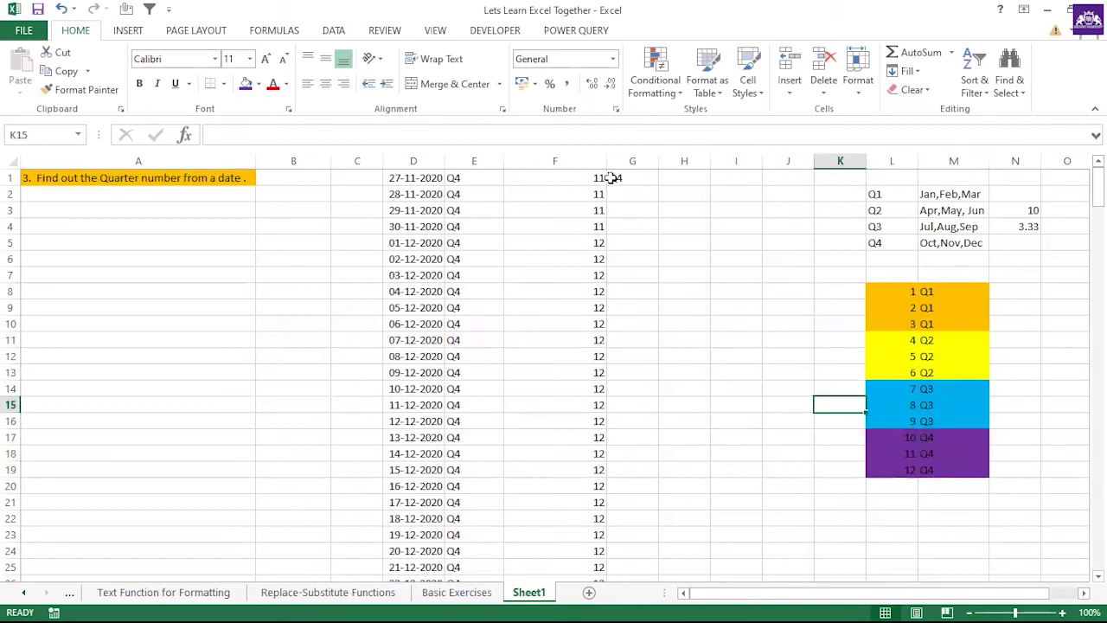
{"action": "left_click", "coordinate": [592, 177]}
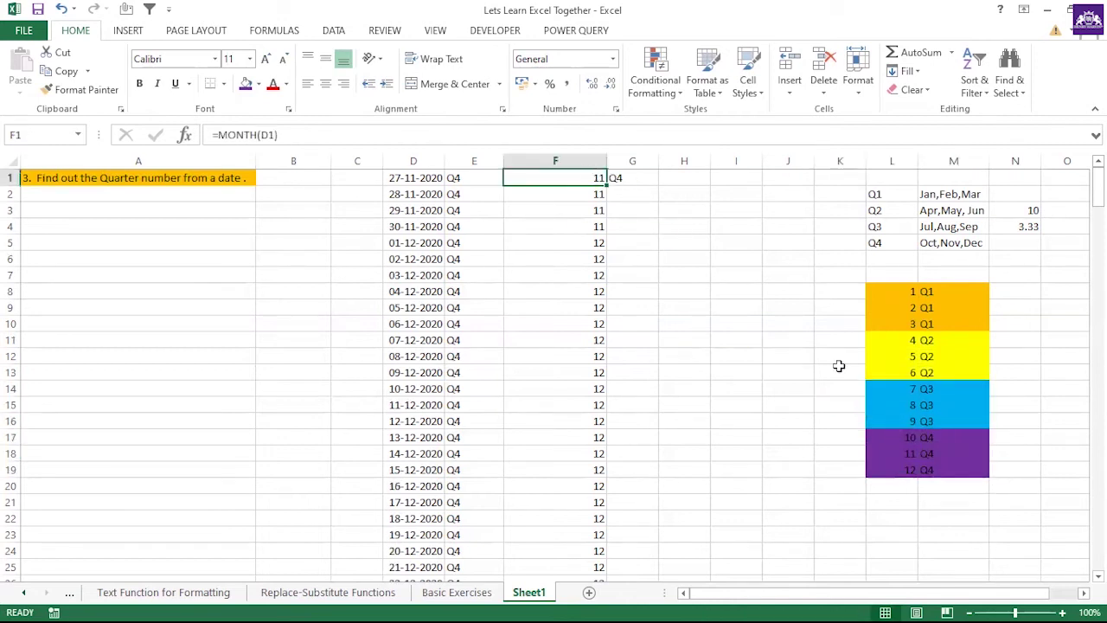
{"action": "left_click", "coordinate": [753, 301]}
{"action": "left_click", "coordinate": [600, 177]}
{"action": "left_click", "coordinate": [627, 177]}
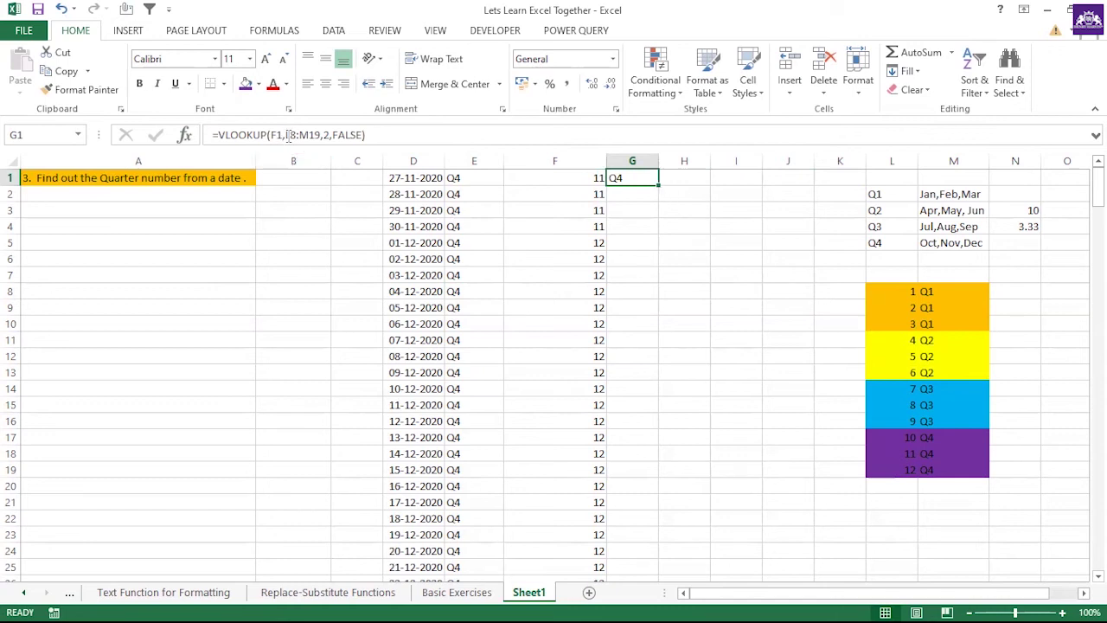
{"action": "left_click_drag", "start_coordinate": [287, 135], "coordinate": [310, 135]}
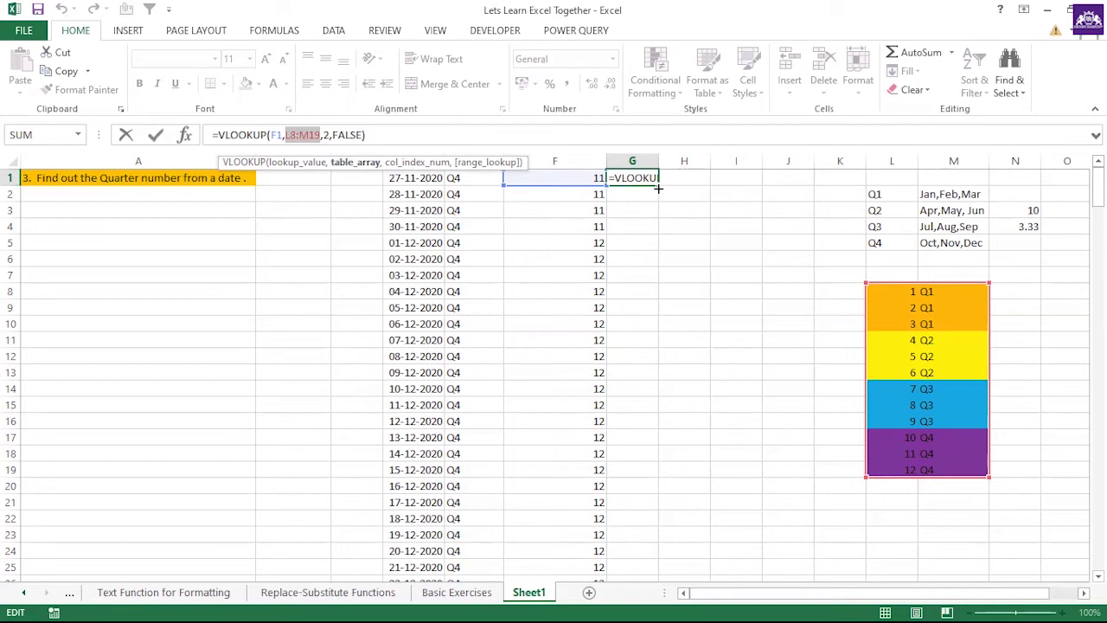
{"action": "key", "text": "ctrl+Return"}
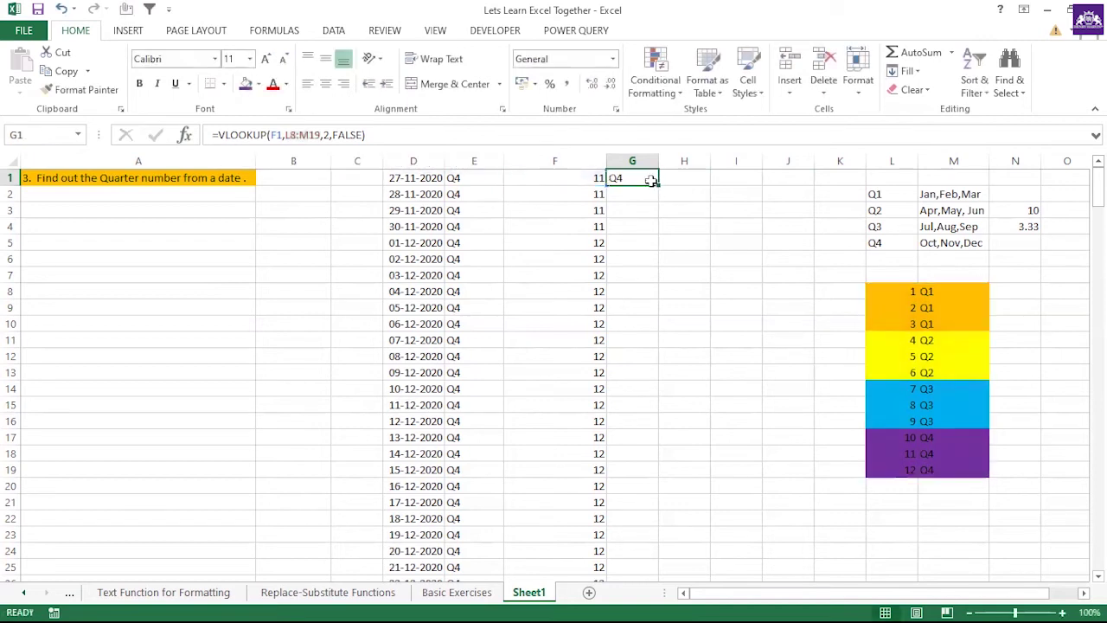
- Fill the VLOOKUP formula from G1 down column G and check the copied formulas against the list in L8:M19
{"action": "double_click", "coordinate": [658, 186]}
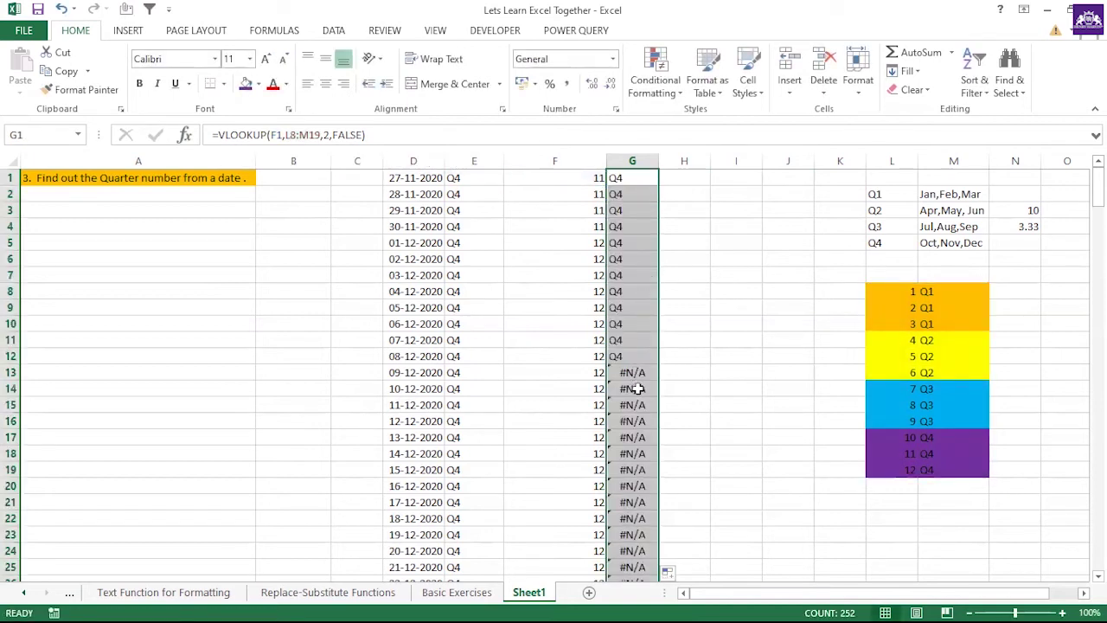
{"action": "scroll", "coordinate": [643, 379], "scroll_direction": "down", "scroll_amount": 2}
{"action": "left_click_drag", "start_coordinate": [632, 277], "coordinate": [644, 529]}
{"action": "scroll", "coordinate": [639, 346], "scroll_direction": "up", "scroll_amount": 2}
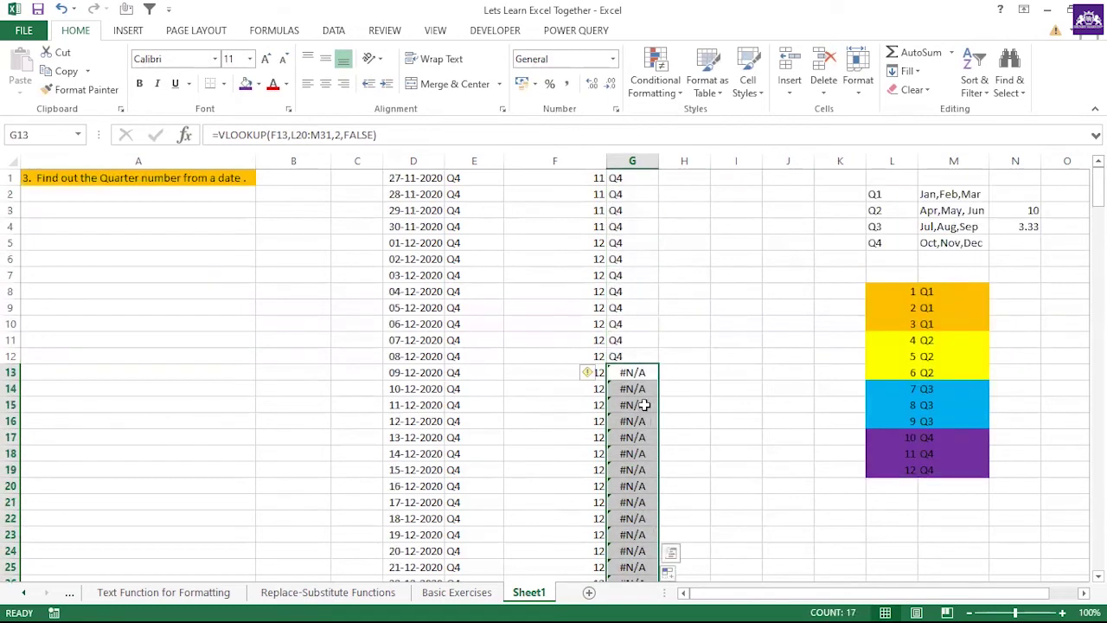
{"action": "left_click_drag", "start_coordinate": [638, 178], "coordinate": [640, 347]}
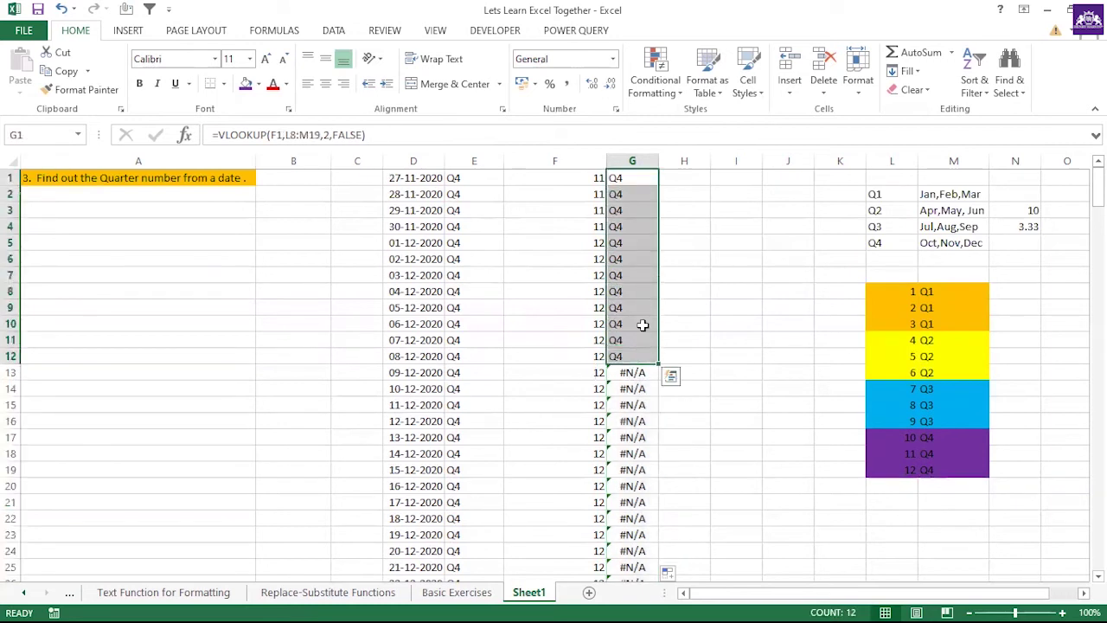
{"action": "left_click", "coordinate": [634, 250]}
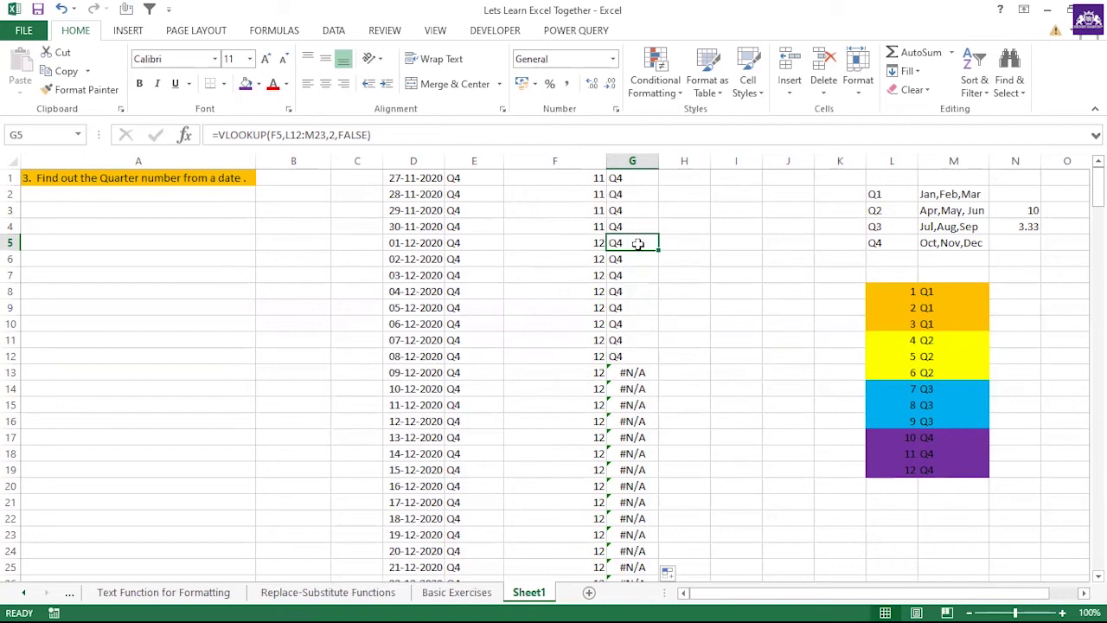
{"action": "left_click_drag", "start_coordinate": [898, 293], "coordinate": [953, 467]}
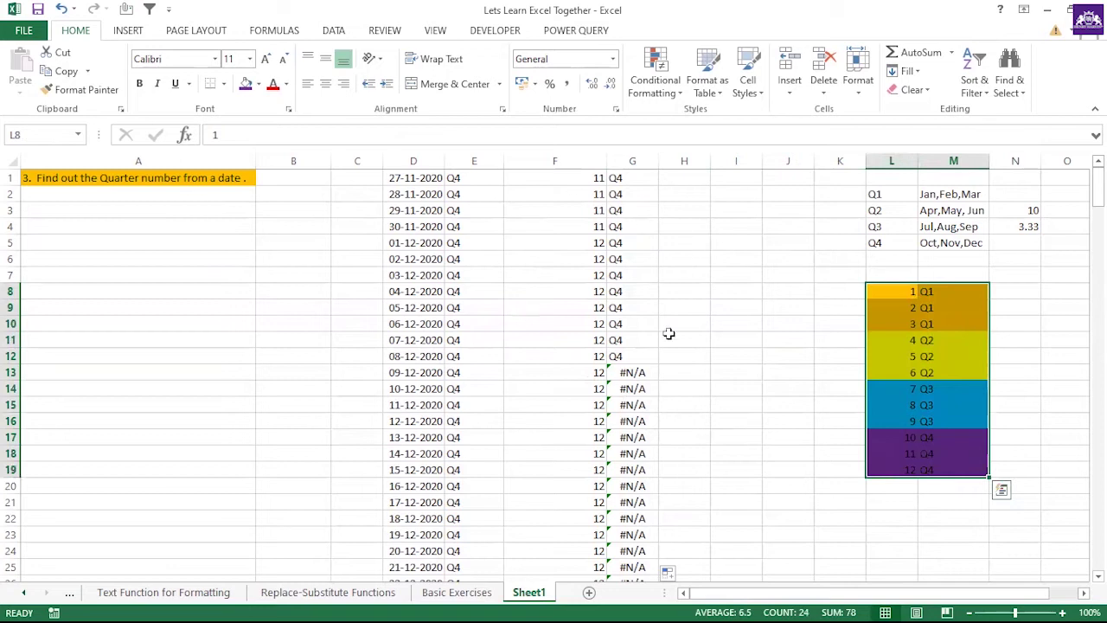
- Lock the lookup range in G1's VLOOKUP formula as the absolute reference $L$8:$M$19
{"action": "left_click", "coordinate": [623, 179]}
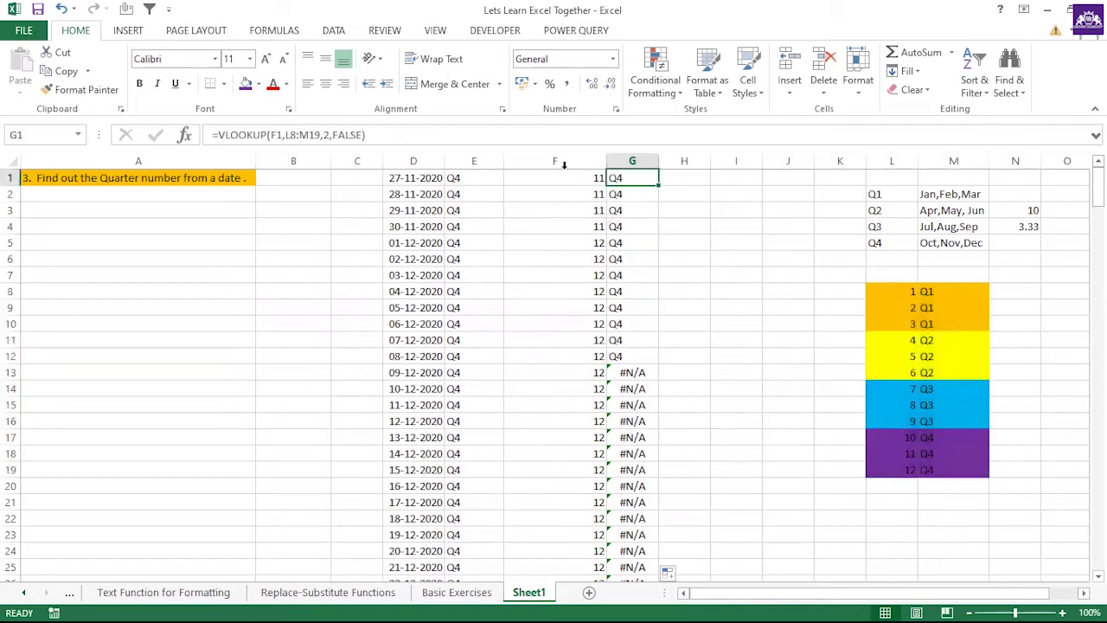
{"action": "left_click", "coordinate": [321, 135]}
{"action": "left_click_drag", "start_coordinate": [321, 135], "coordinate": [284, 135]}
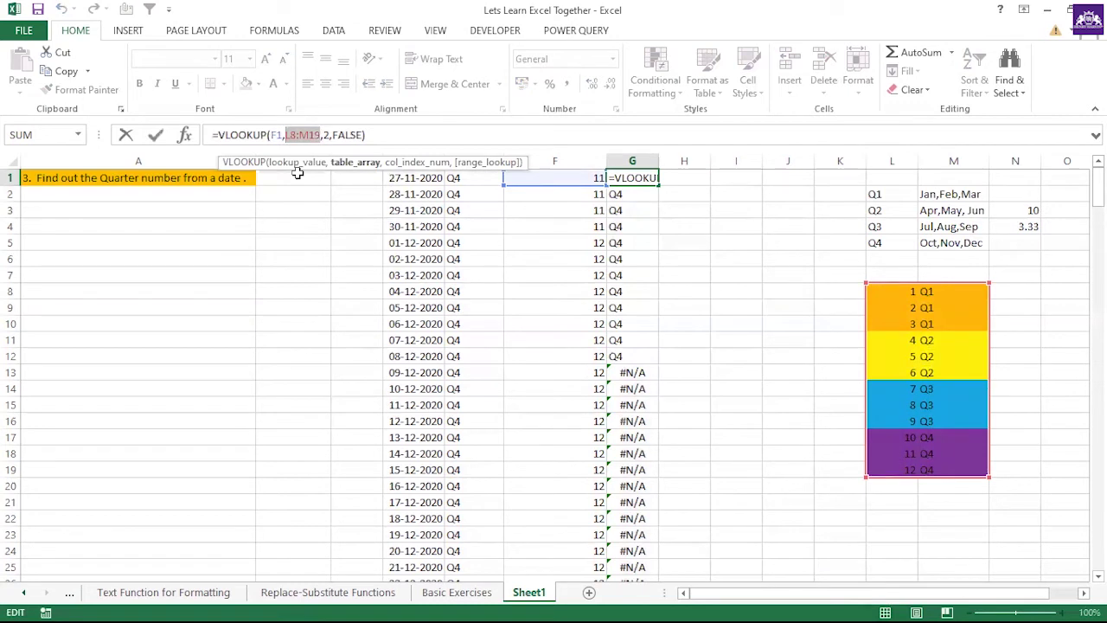
{"action": "key", "text": "F4"}
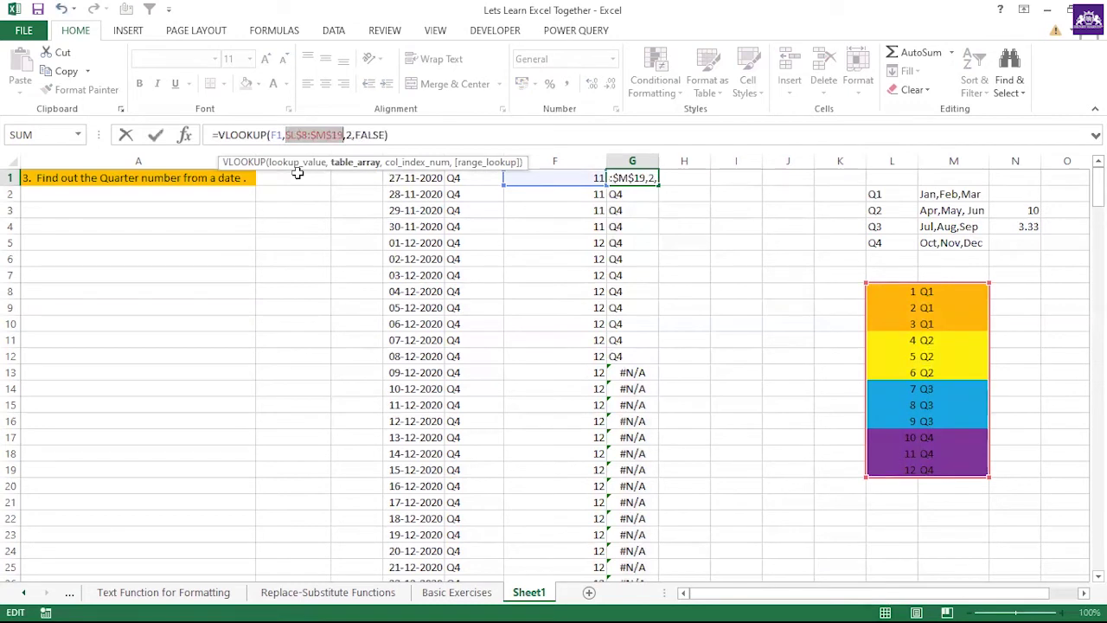
{"action": "key", "text": "F4"}
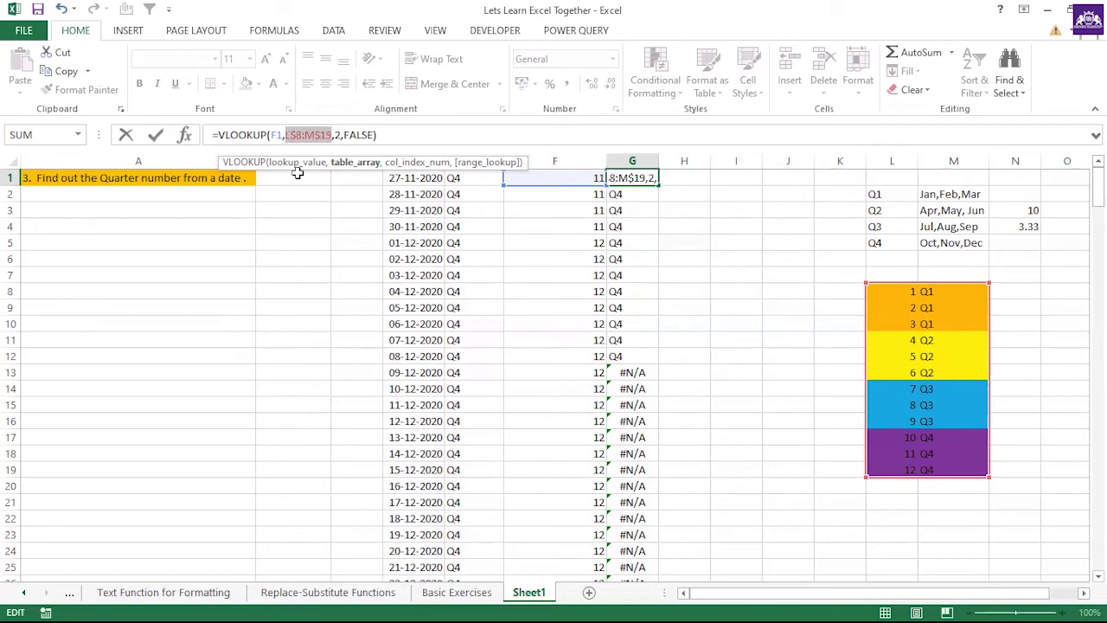
{"action": "key", "text": "F4"}
{"action": "key", "text": "F4"}
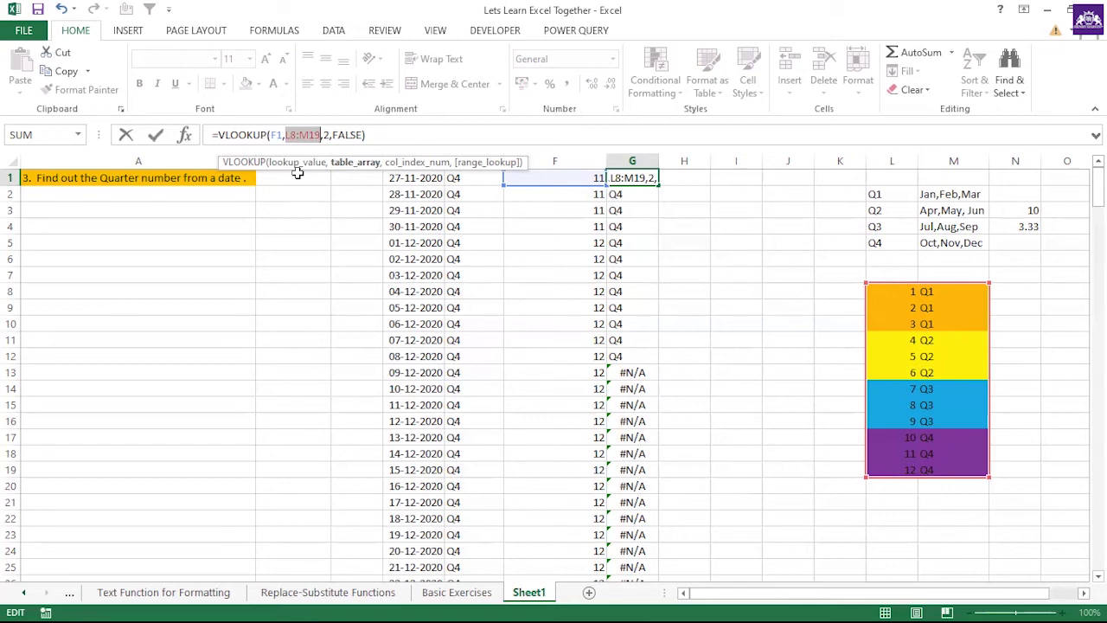
{"action": "key", "text": "F4"}
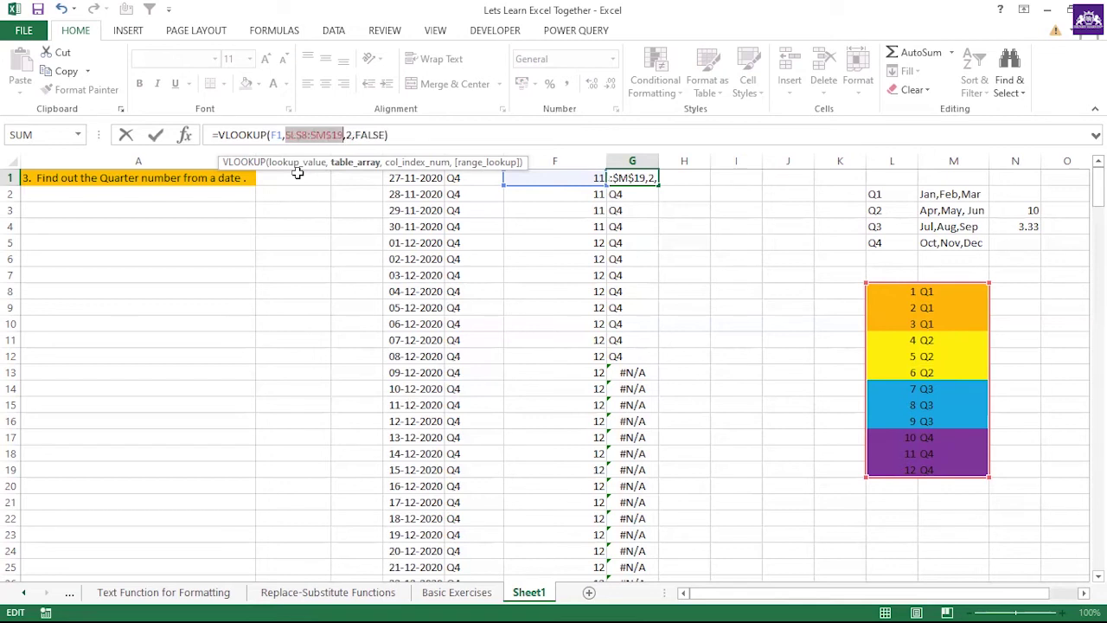
{"action": "key", "text": "Return"}
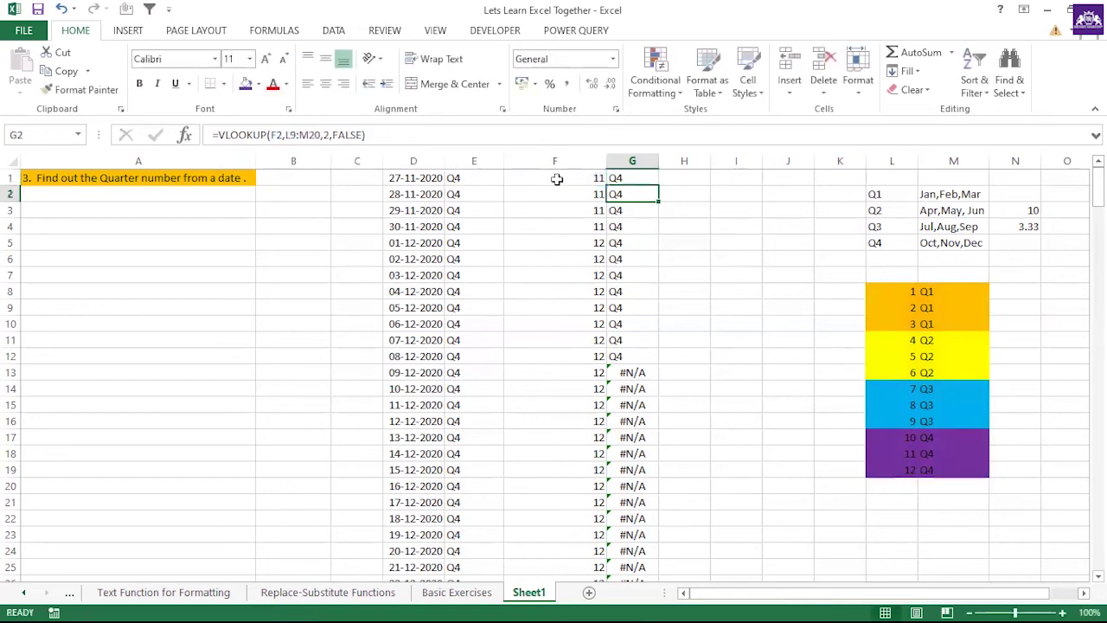
- Examine the column index argument in G1's VLOOKUP and compare it with the columns of the list starting at L8
{"action": "left_click", "coordinate": [618, 179]}
{"action": "left_click", "coordinate": [347, 134]}
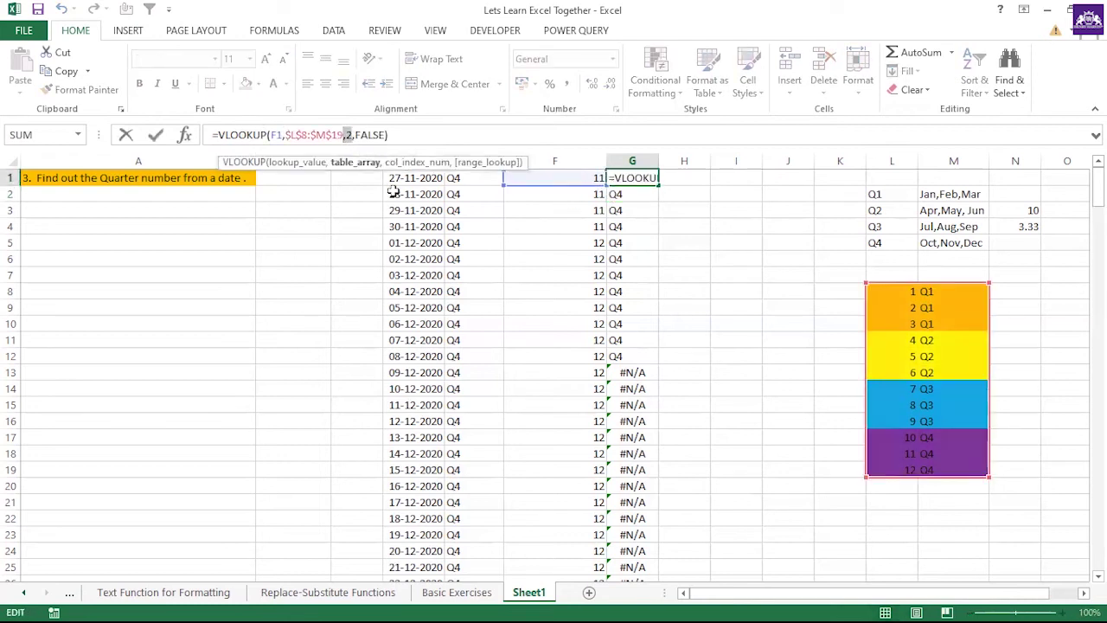
{"action": "key", "text": "Escape"}
{"action": "left_click_drag", "start_coordinate": [875, 292], "coordinate": [943, 468]}
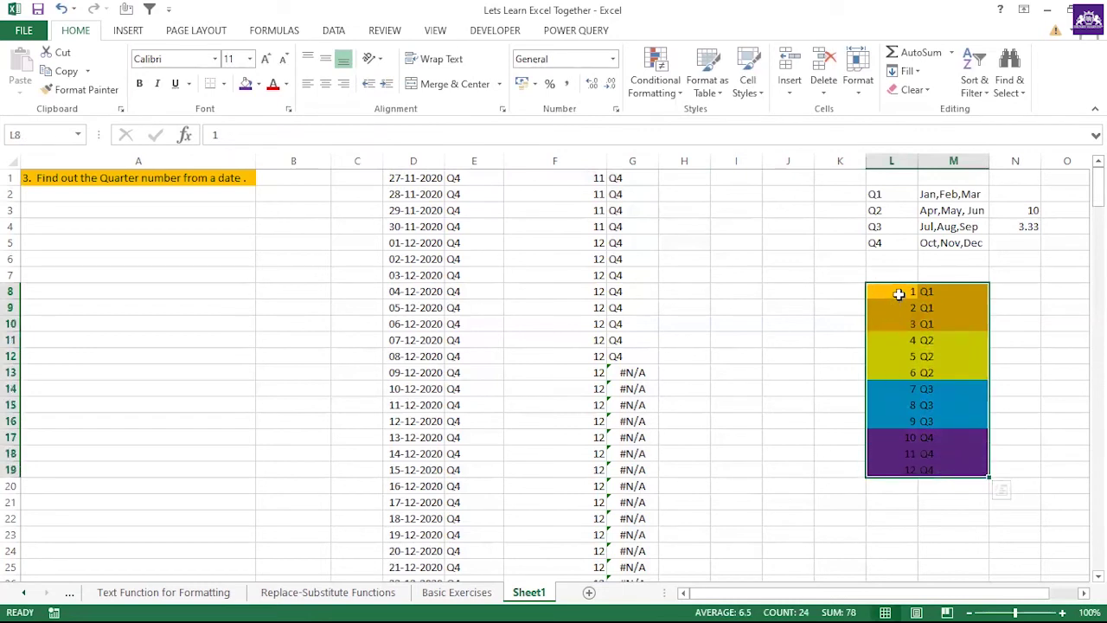
{"action": "left_click_drag", "start_coordinate": [898, 292], "coordinate": [882, 475]}
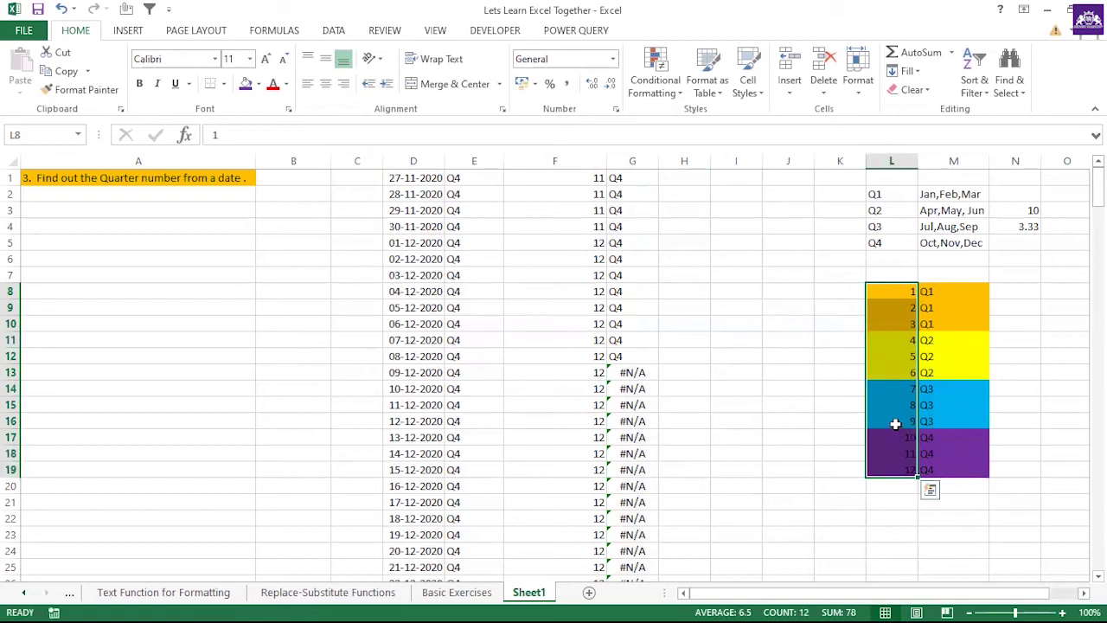
{"action": "left_click_drag", "start_coordinate": [905, 289], "coordinate": [922, 470]}
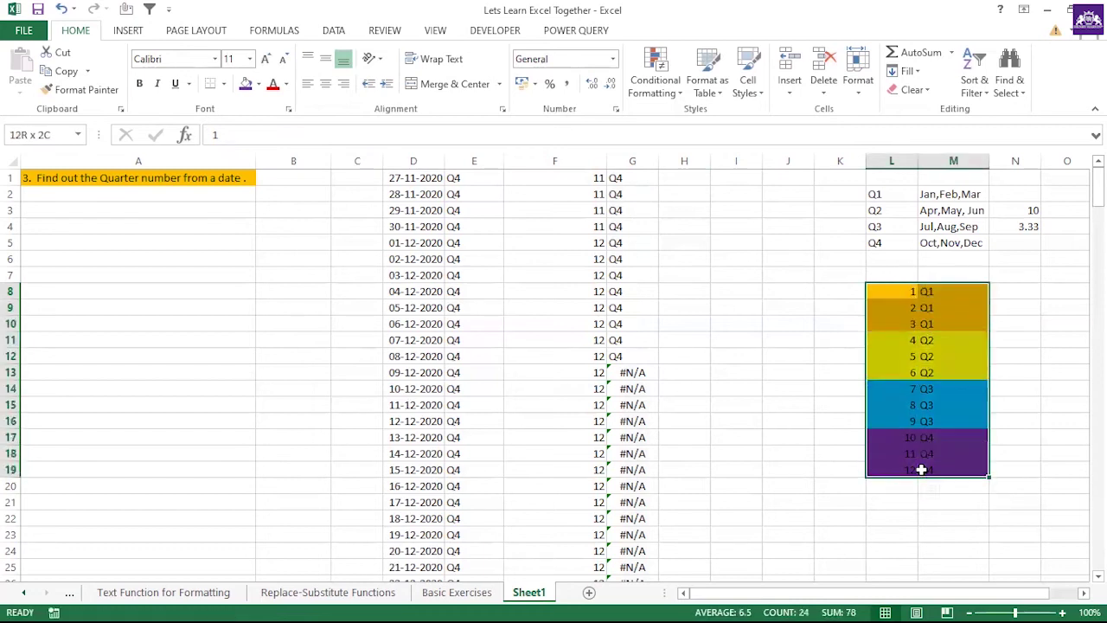
{"action": "left_click", "coordinate": [891, 518]}
{"action": "left_click_drag", "start_coordinate": [897, 289], "coordinate": [1053, 470]}
- Enter 123 in O8 and copy it down to O19 beside the quarter list
{"action": "scroll", "coordinate": [534, 301], "scroll_direction": "right", "scroll_amount": 2}
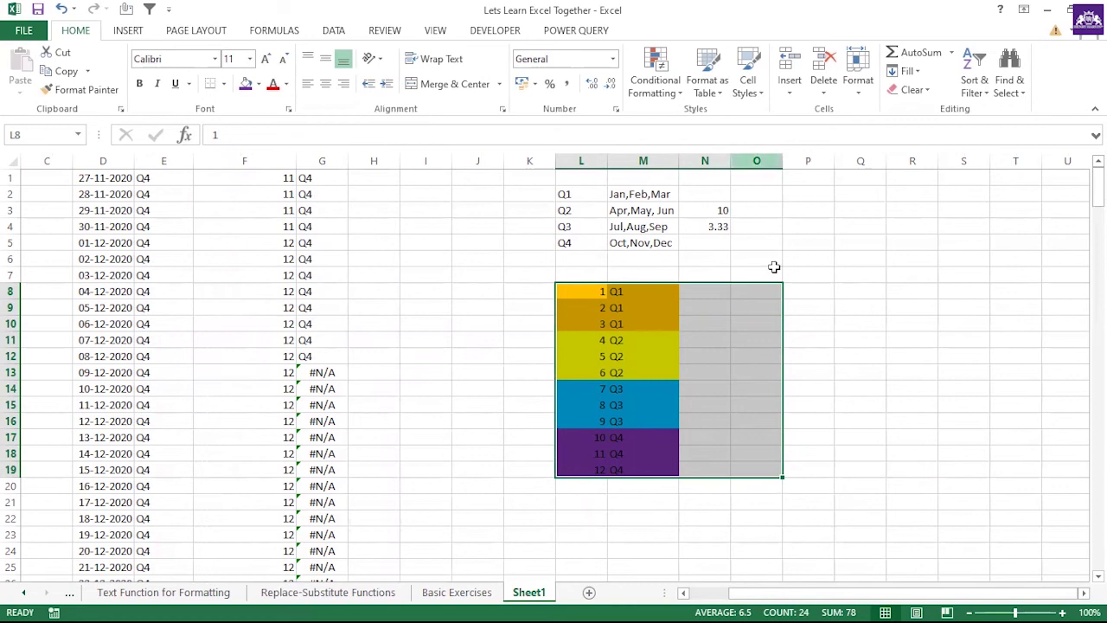
{"action": "left_click", "coordinate": [751, 298]}
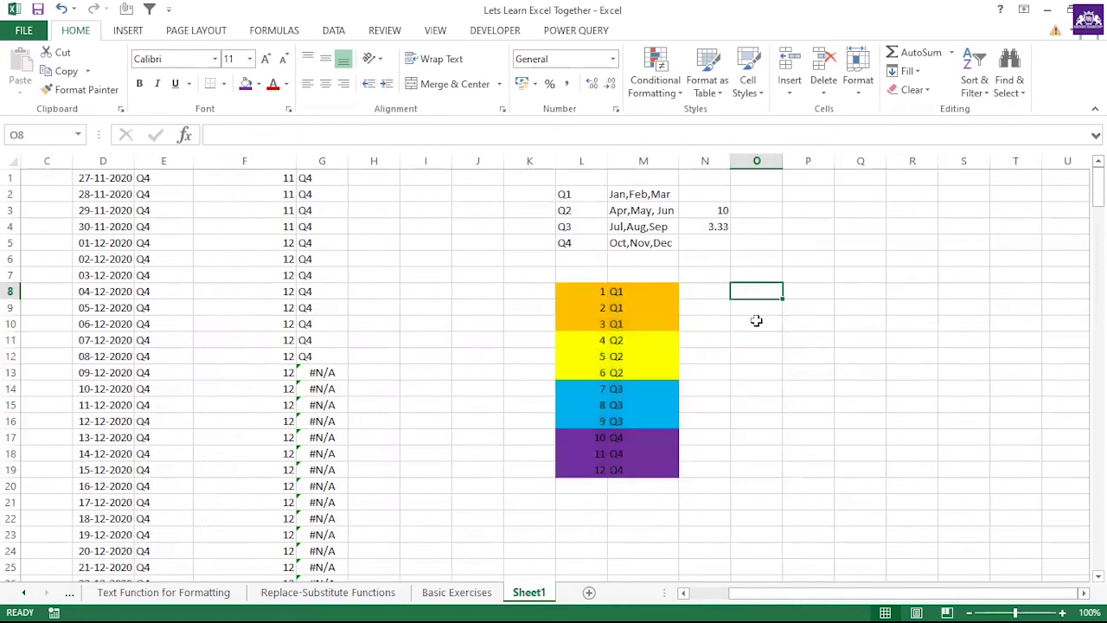
{"action": "type", "text": "123"}
{"action": "left_click", "coordinate": [757, 338]}
{"action": "left_click", "coordinate": [773, 296]}
{"action": "left_click_drag", "start_coordinate": [782, 299], "coordinate": [778, 485]}
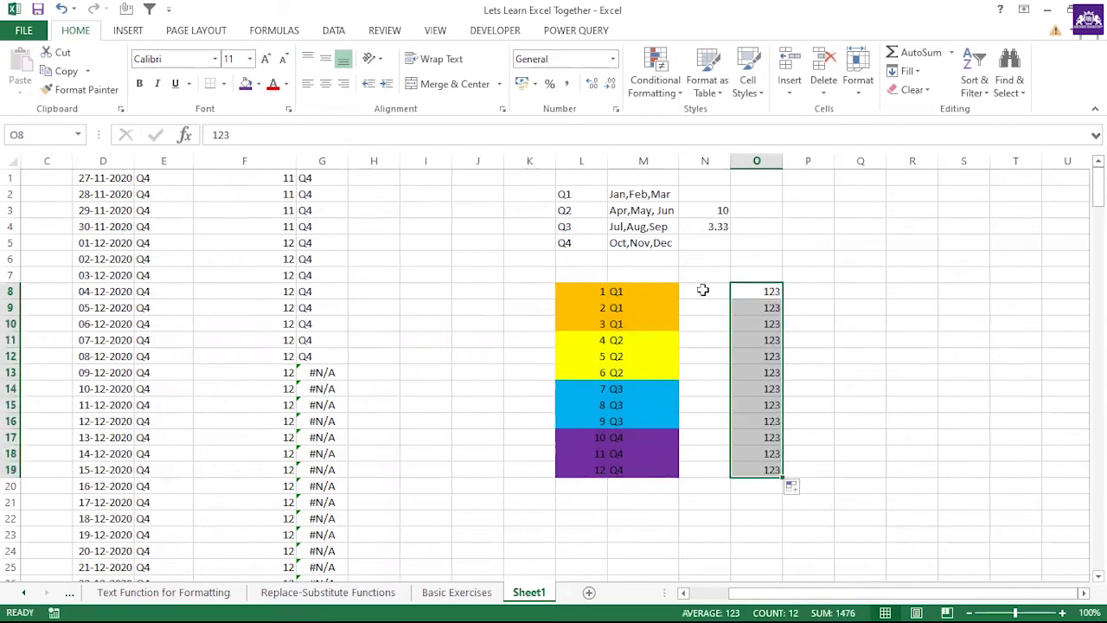
- Enter 444 in N8 and fill N8:N19 as an increasing series
{"action": "left_click", "coordinate": [704, 290]}
{"action": "type", "text": "444"}
{"action": "key", "text": "Return"}
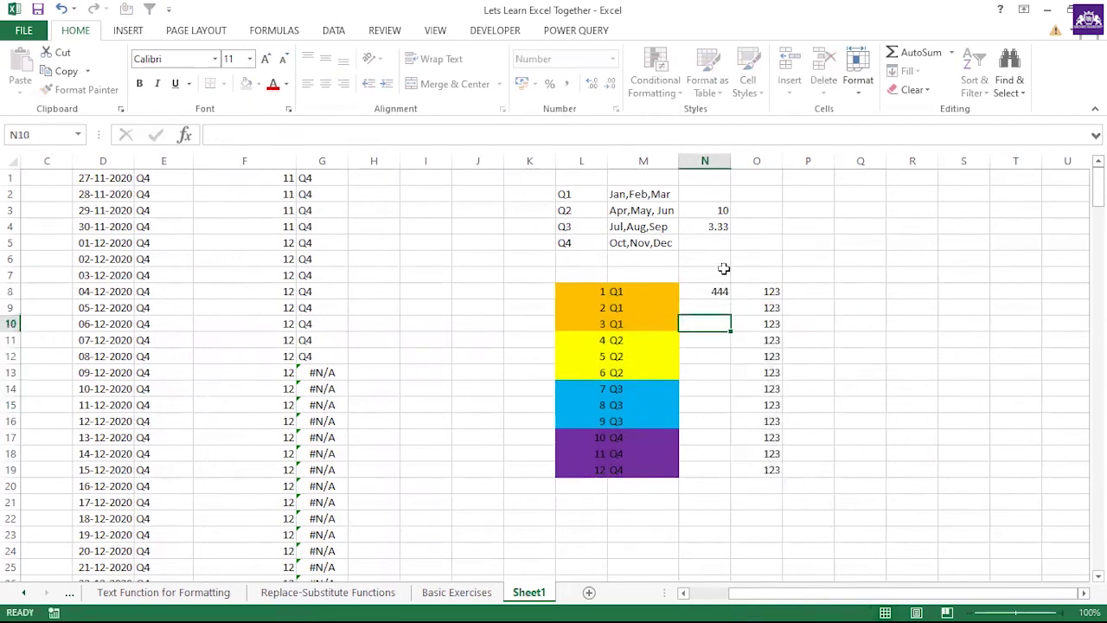
{"action": "left_click", "coordinate": [720, 292]}
{"action": "double_click", "coordinate": [733, 298]}
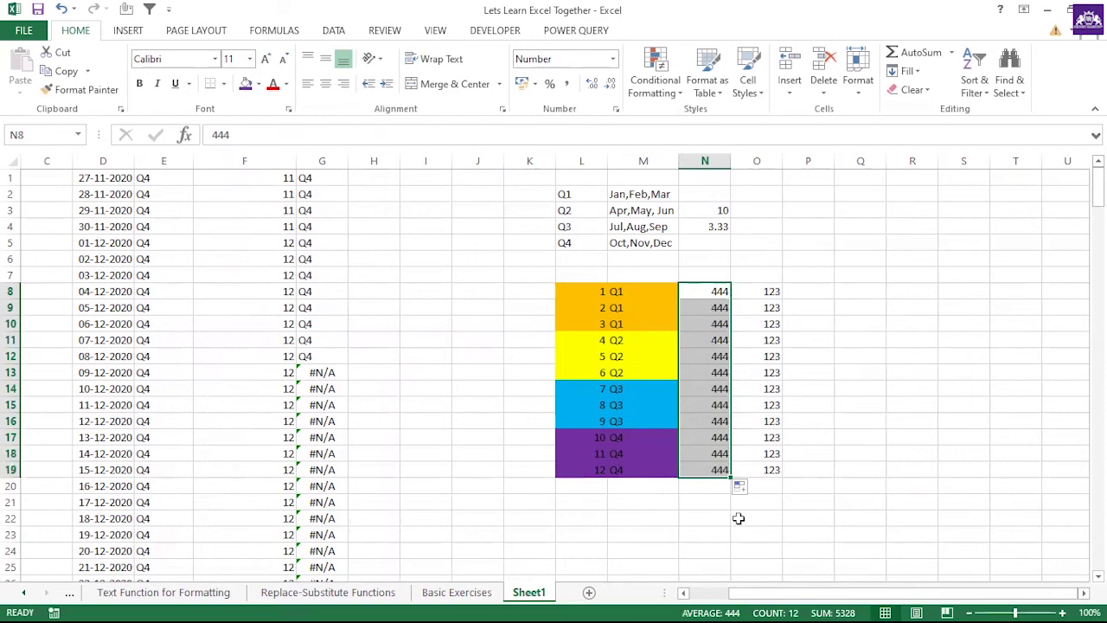
{"action": "left_click", "coordinate": [757, 502]}
{"action": "left_click", "coordinate": [750, 488]}
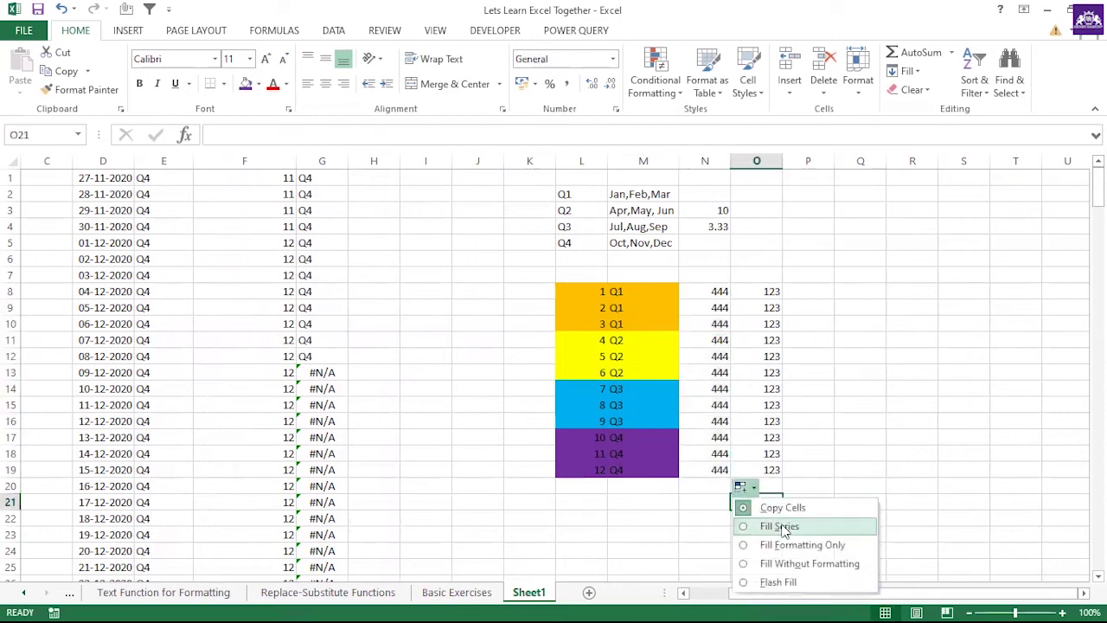
{"action": "left_click", "coordinate": [775, 526]}
- Refill O8:O19 as an increasing series starting from 123
{"action": "left_click", "coordinate": [772, 294]}
{"action": "double_click", "coordinate": [784, 296]}
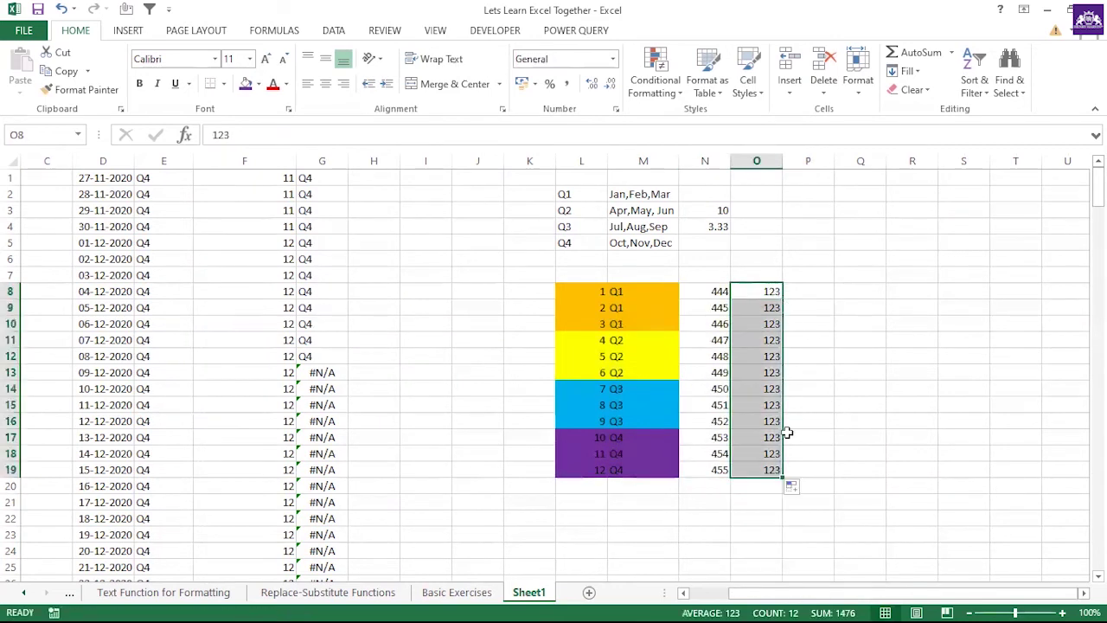
{"action": "left_click", "coordinate": [792, 488]}
{"action": "left_click", "coordinate": [819, 525]}
- Review the columns of L8:O19 one by one and compare the full table with the two-column lookup range L8:M19
{"action": "left_click_drag", "start_coordinate": [594, 292], "coordinate": [750, 471]}
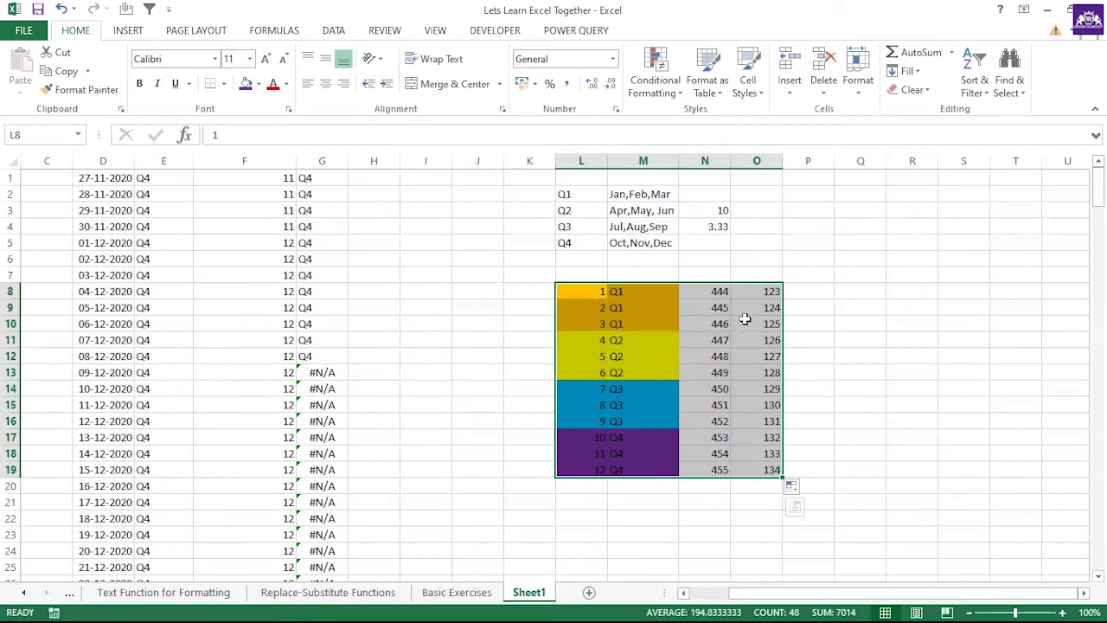
{"action": "left_click", "coordinate": [580, 162]}
{"action": "left_click", "coordinate": [642, 162]}
{"action": "left_click", "coordinate": [705, 162]}
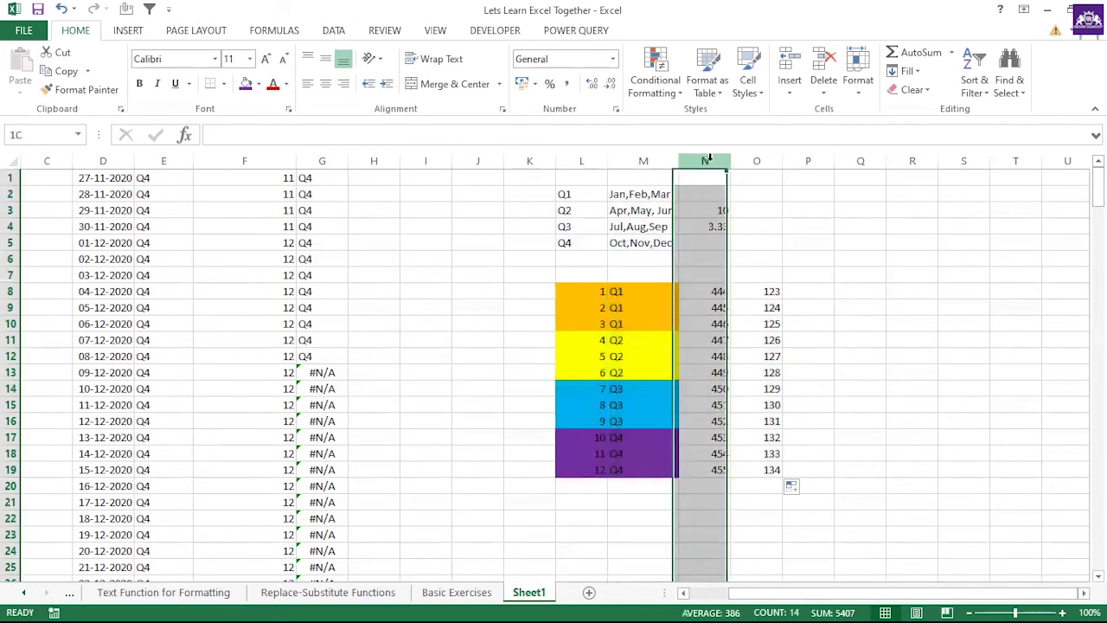
{"action": "left_click", "coordinate": [758, 162]}
{"action": "left_click_drag", "start_coordinate": [578, 291], "coordinate": [760, 470]}
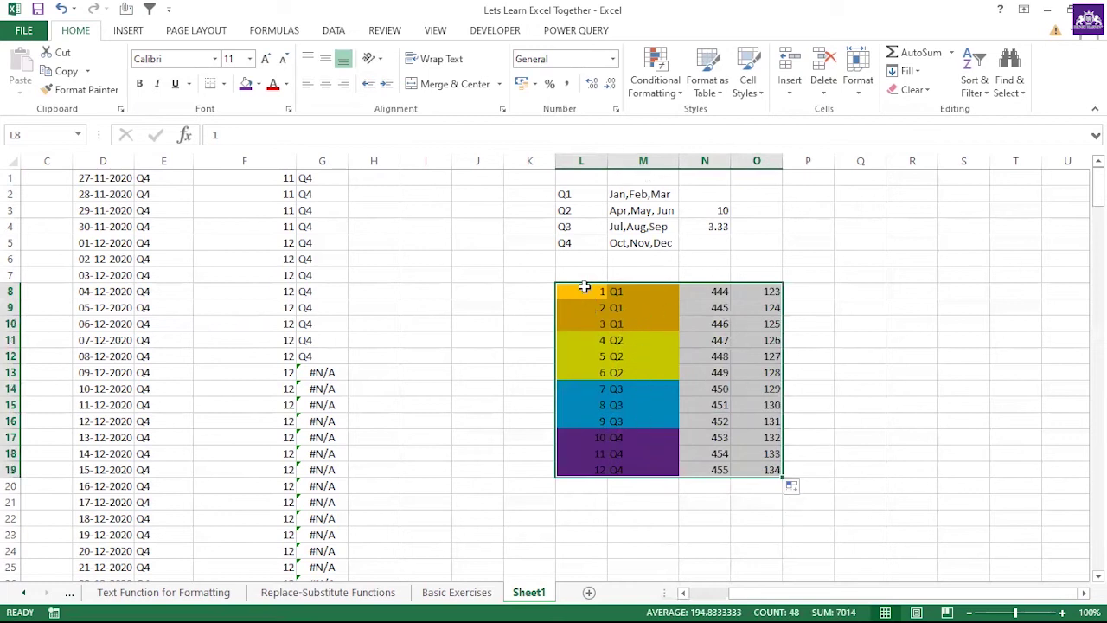
{"action": "left_click_drag", "start_coordinate": [586, 291], "coordinate": [676, 471]}
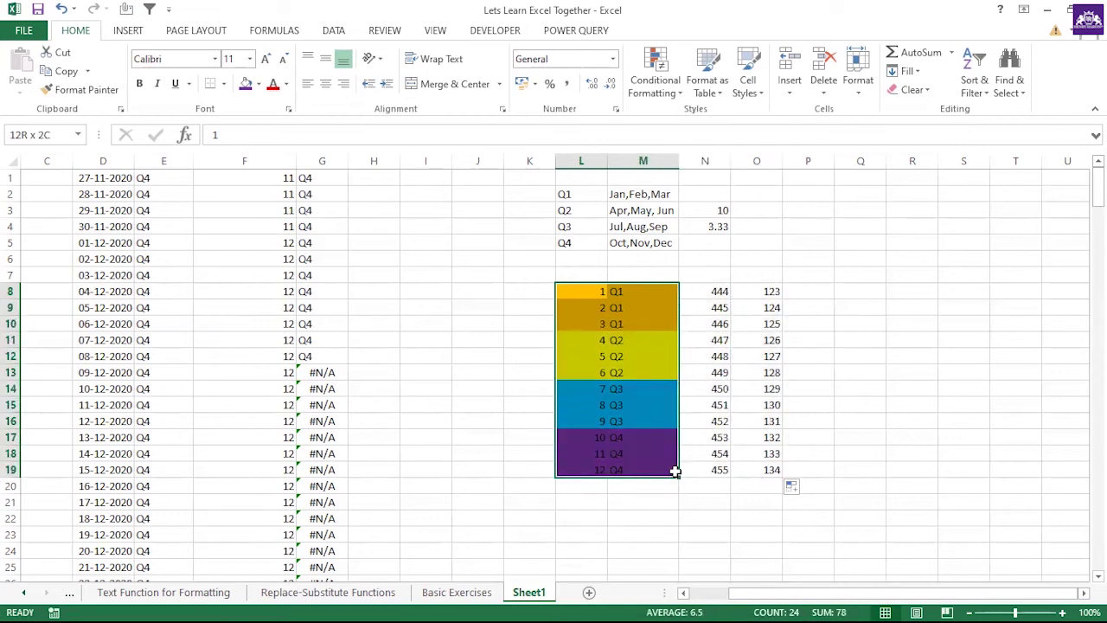
{"action": "left_click_drag", "start_coordinate": [676, 471], "coordinate": [675, 472]}
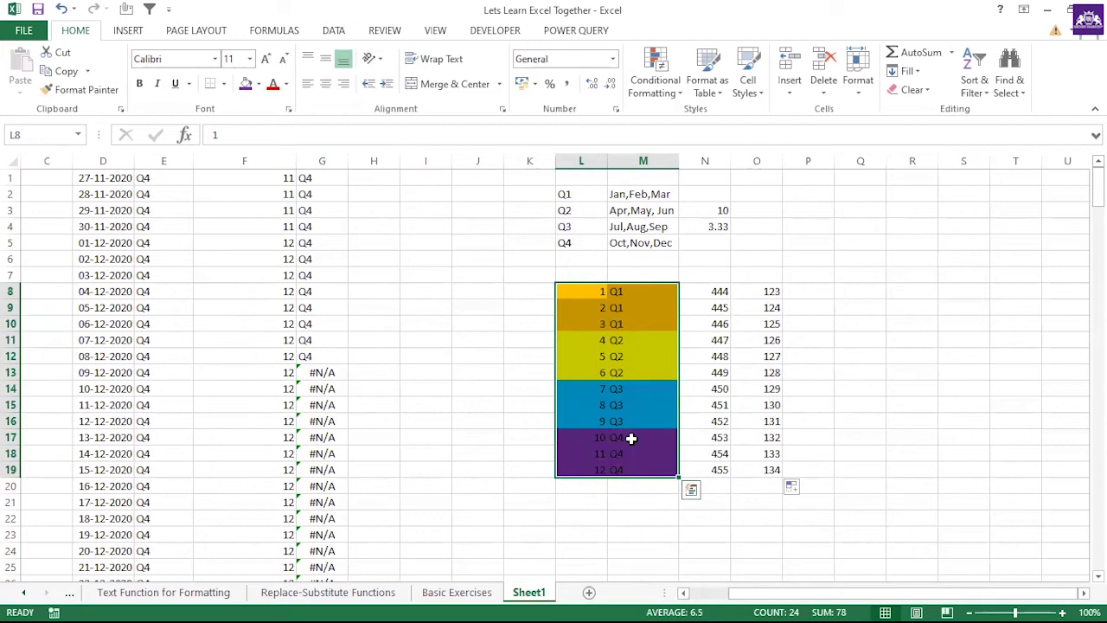
- Fill the VLOOKUP formula with the locked range from G1 down column G and check the copied formulas
{"action": "left_click", "coordinate": [321, 176]}
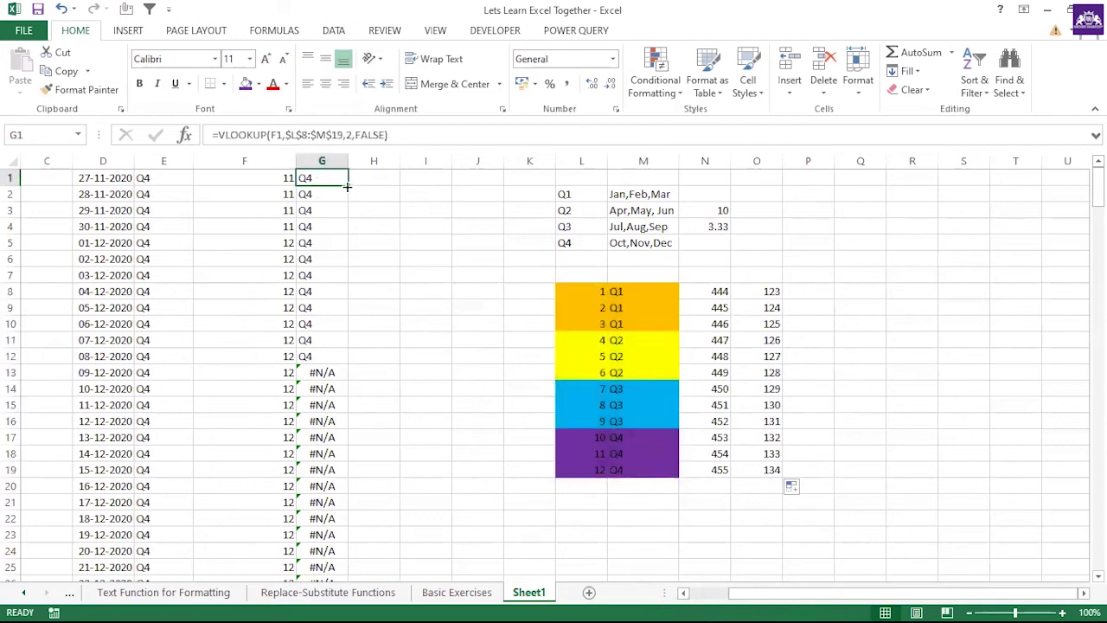
{"action": "double_click", "coordinate": [347, 186]}
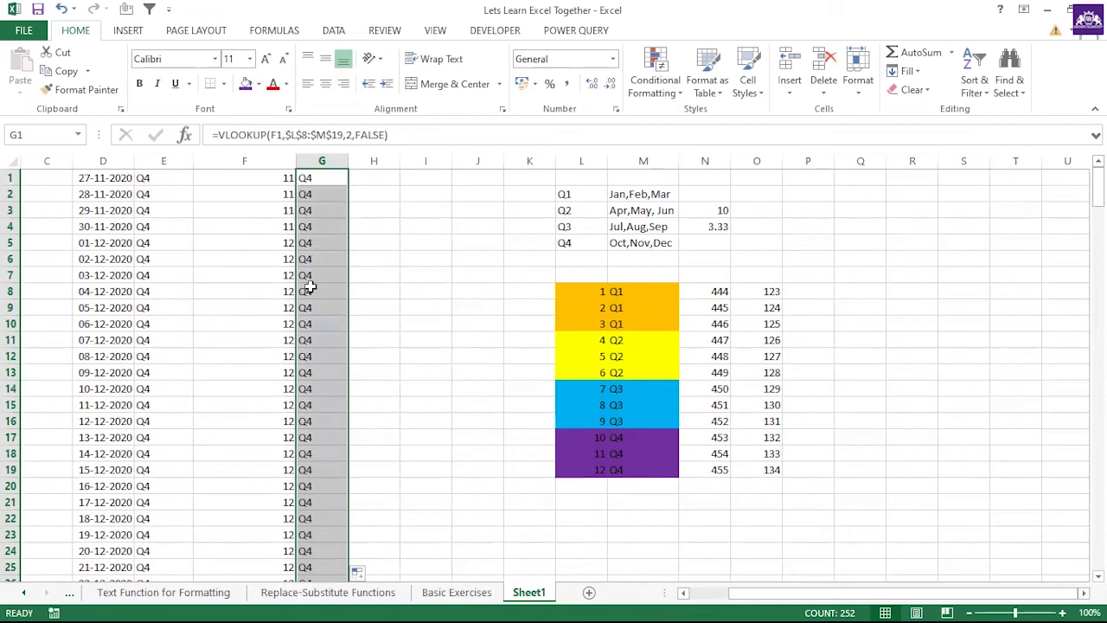
{"action": "left_click", "coordinate": [324, 405]}
{"action": "left_click", "coordinate": [314, 178]}
{"action": "left_click", "coordinate": [313, 244]}
{"action": "left_click", "coordinate": [315, 307]}
{"action": "left_click", "coordinate": [314, 372]}
{"action": "left_click", "coordinate": [315, 405]}
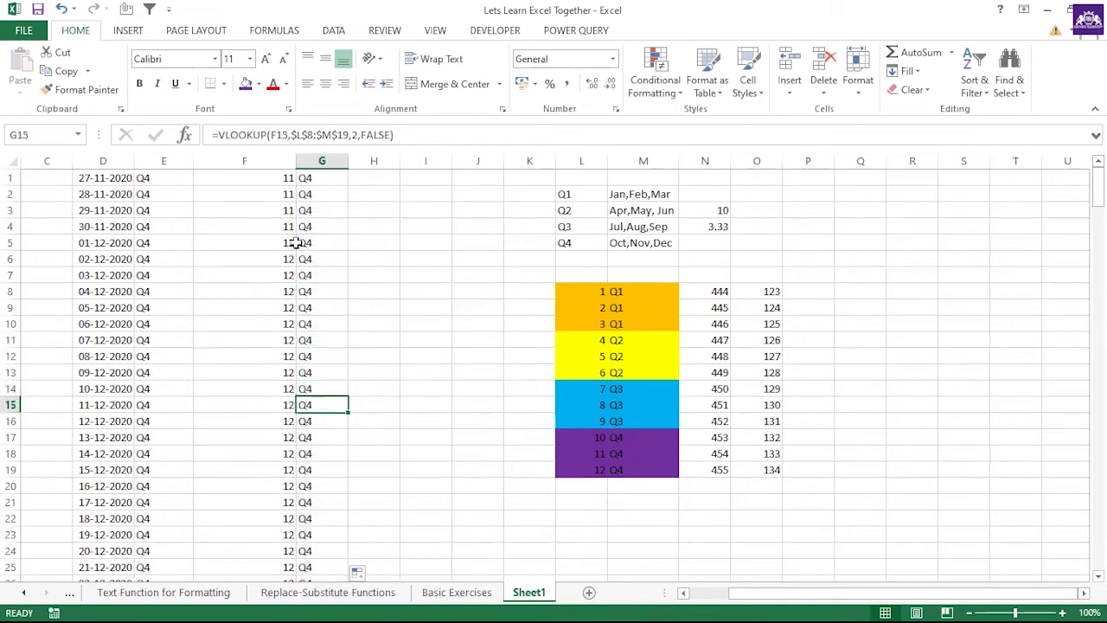
{"action": "left_click", "coordinate": [323, 162]}
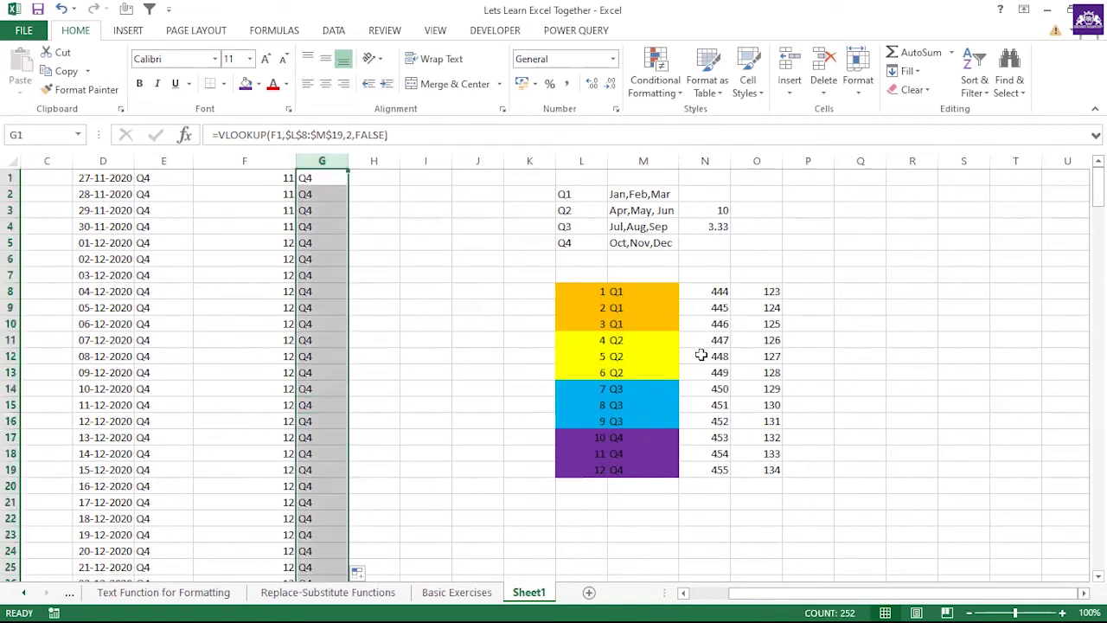
- Review the lookup list in L8:M19, the MONTH formula in F1 and the ROUNDUP quarter formula in E1
{"action": "left_click_drag", "start_coordinate": [585, 291], "coordinate": [638, 471]}
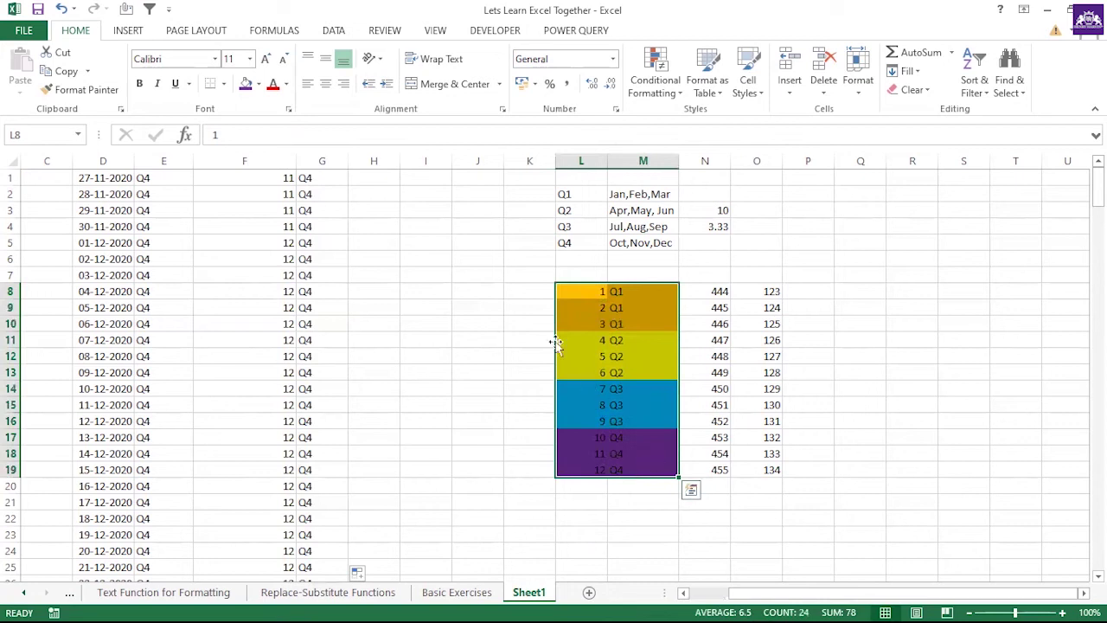
{"action": "left_click", "coordinate": [586, 292]}
{"action": "left_click_drag", "start_coordinate": [597, 296], "coordinate": [644, 466]}
{"action": "left_click_drag", "start_coordinate": [589, 290], "coordinate": [638, 472]}
{"action": "left_click", "coordinate": [275, 176]}
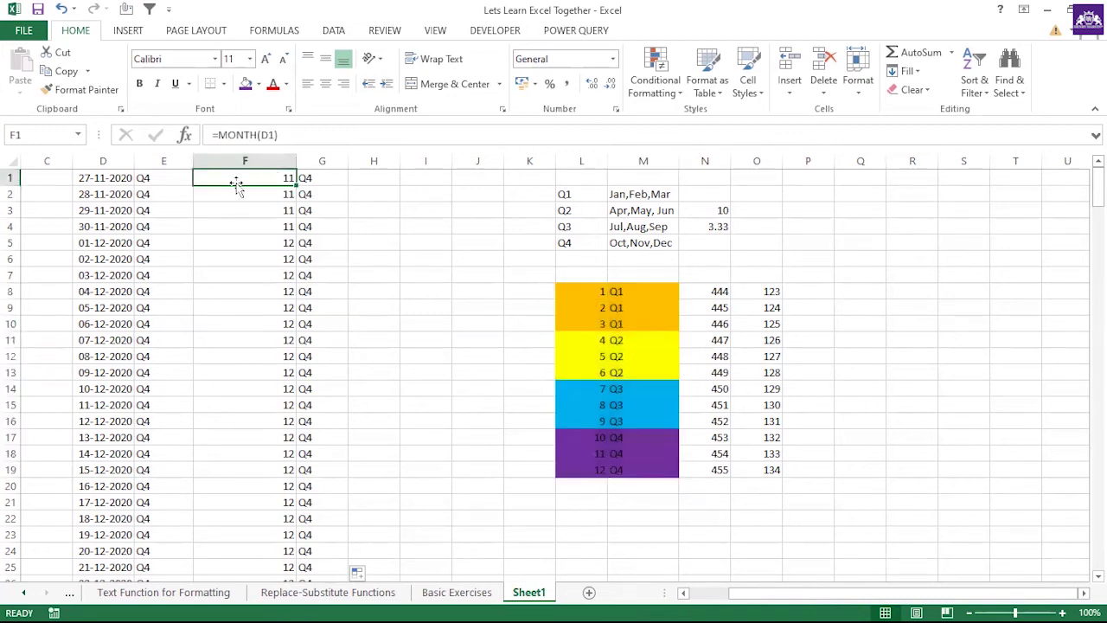
{"action": "left_click", "coordinate": [153, 177]}
{"action": "key", "text": "ctrl+shift+Down"}
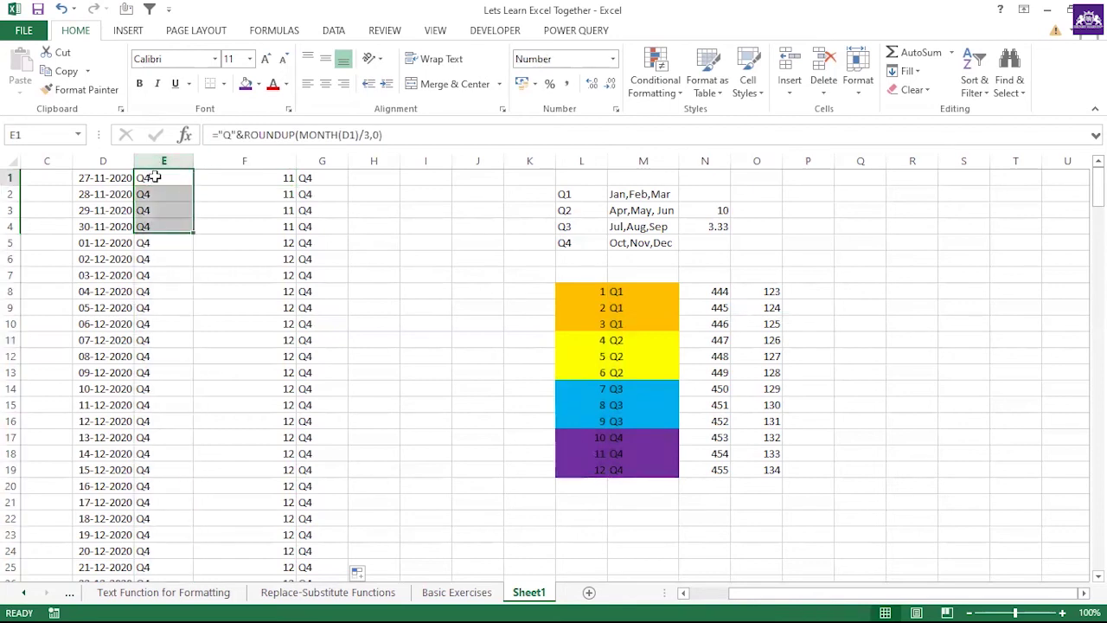
{"action": "left_click", "coordinate": [152, 177]}
{"action": "left_click_drag", "start_coordinate": [590, 291], "coordinate": [630, 470]}
- Narrow column F, which holds the month numbers
{"action": "left_click_drag", "start_coordinate": [296, 160], "coordinate": [261, 161]}
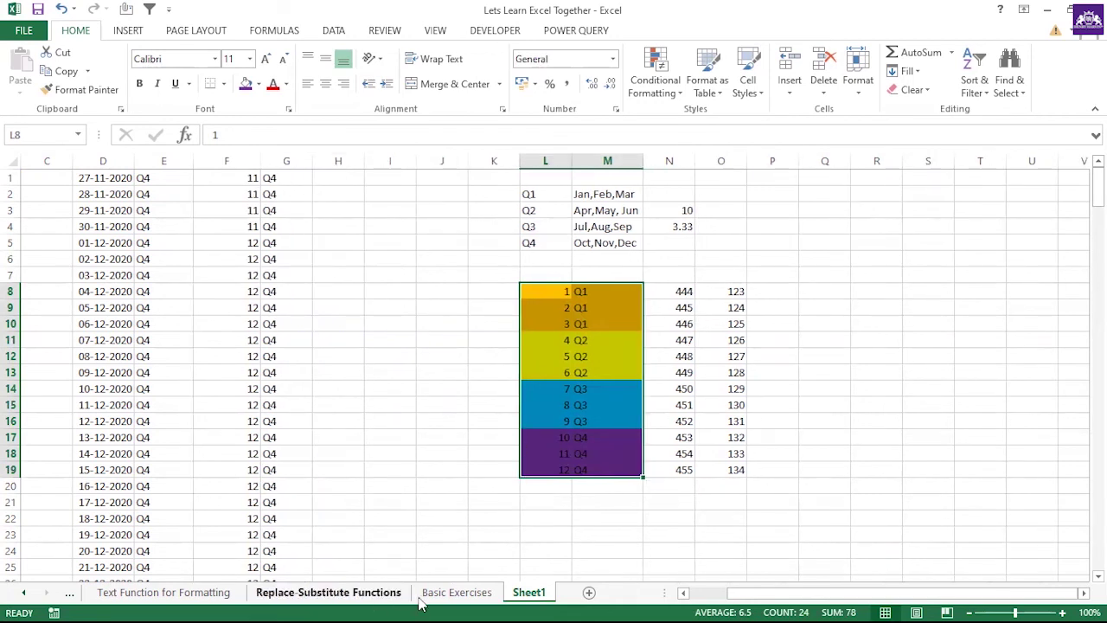
{"action": "left_click_drag", "start_coordinate": [727, 595], "coordinate": [700, 596]}
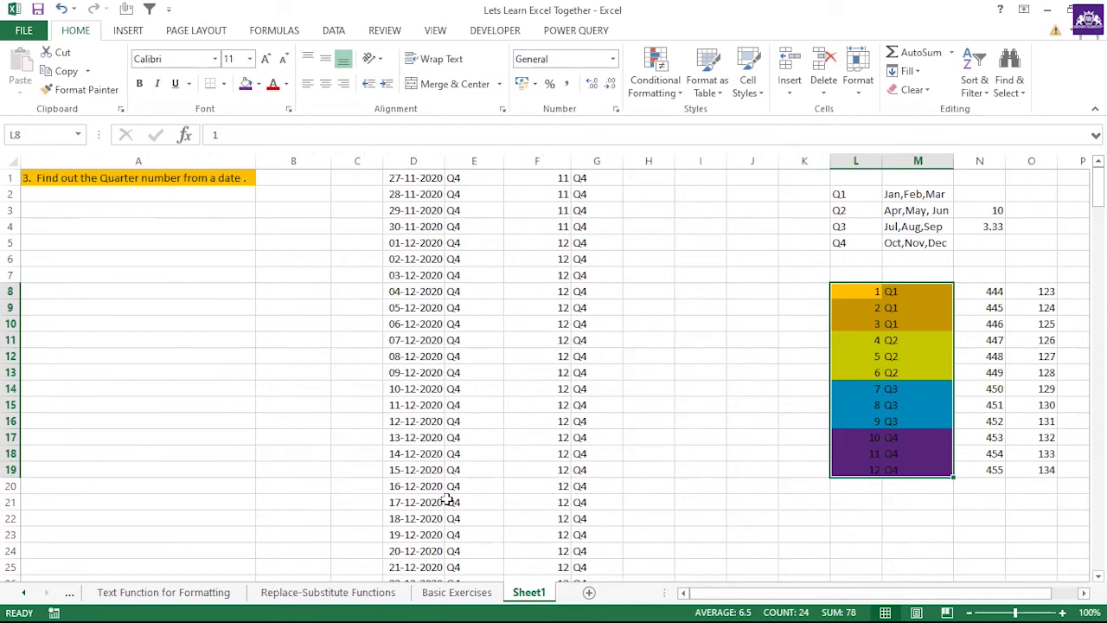
- Highlight exercise 6, "Display the date as month - Jan /Feb.", on the Basic Exercises sheet with an orange fill
{"action": "left_click", "coordinate": [457, 592]}
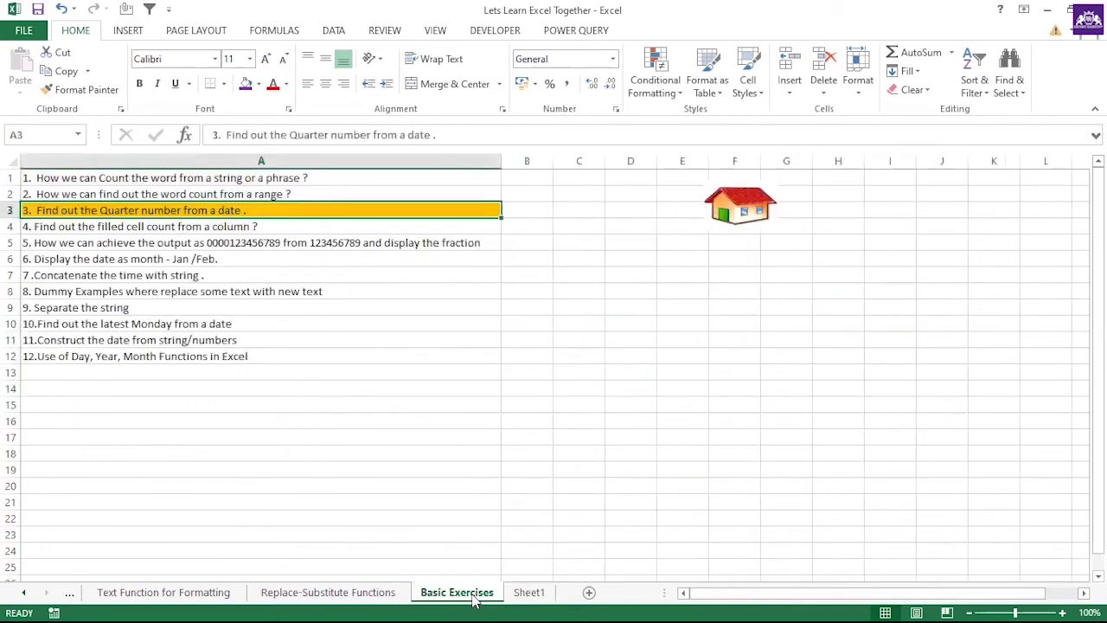
{"action": "left_click", "coordinate": [54, 254]}
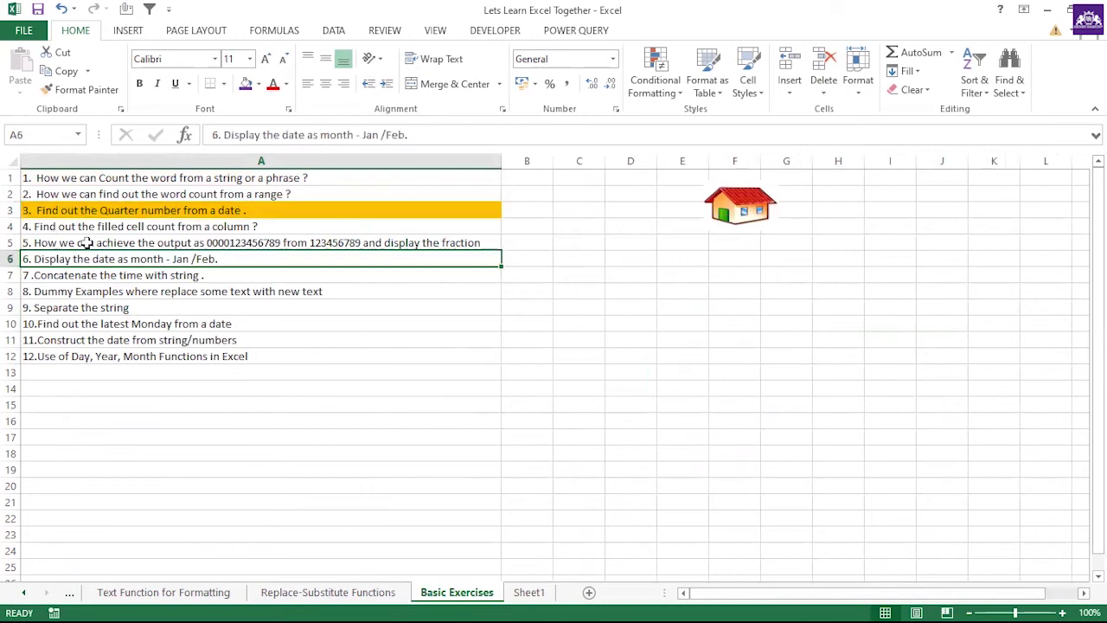
{"action": "left_click", "coordinate": [259, 84]}
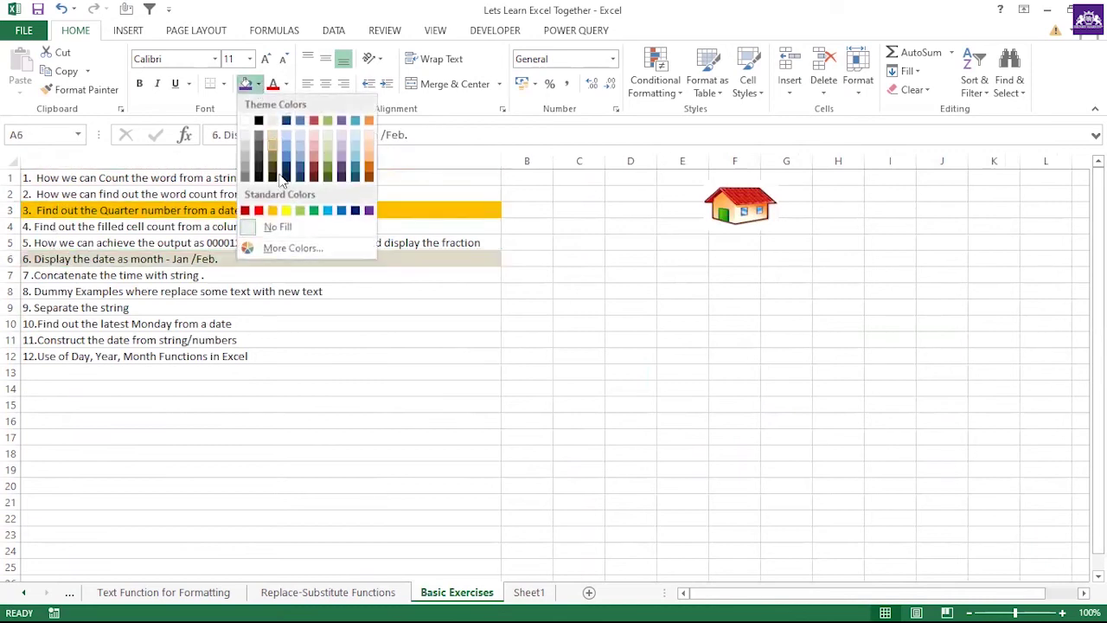
{"action": "left_click", "coordinate": [272, 211]}
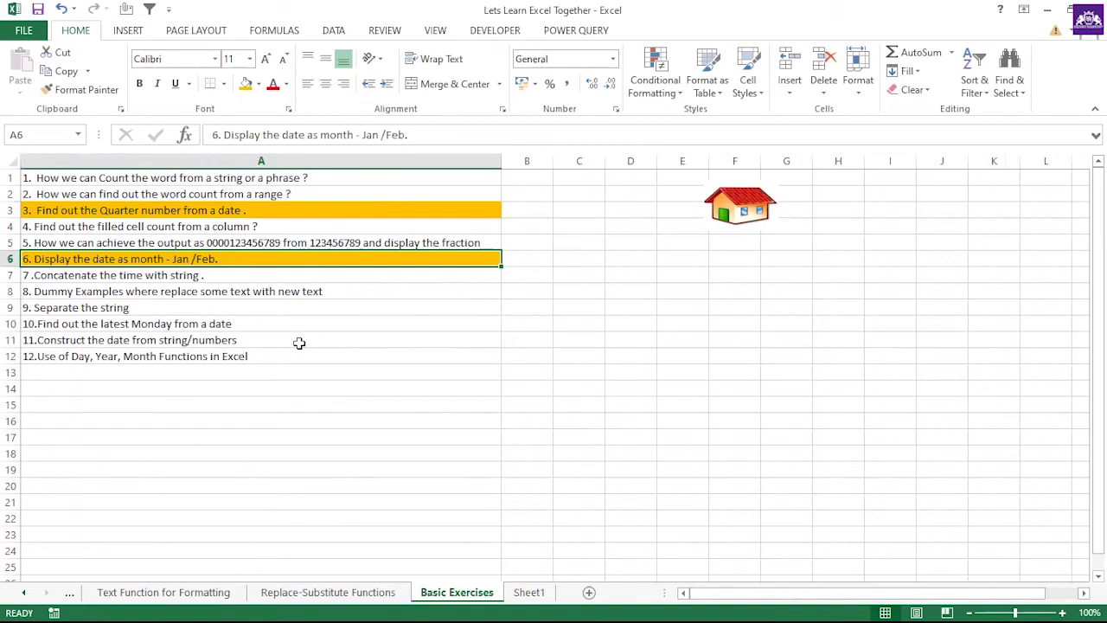
- Copy the exercise 6 title into A1 of a new worksheet and fit column A to the text
{"action": "key", "text": "ctrl+c"}
{"action": "left_click", "coordinate": [530, 592]}
{"action": "key", "text": "ctrl+v"}
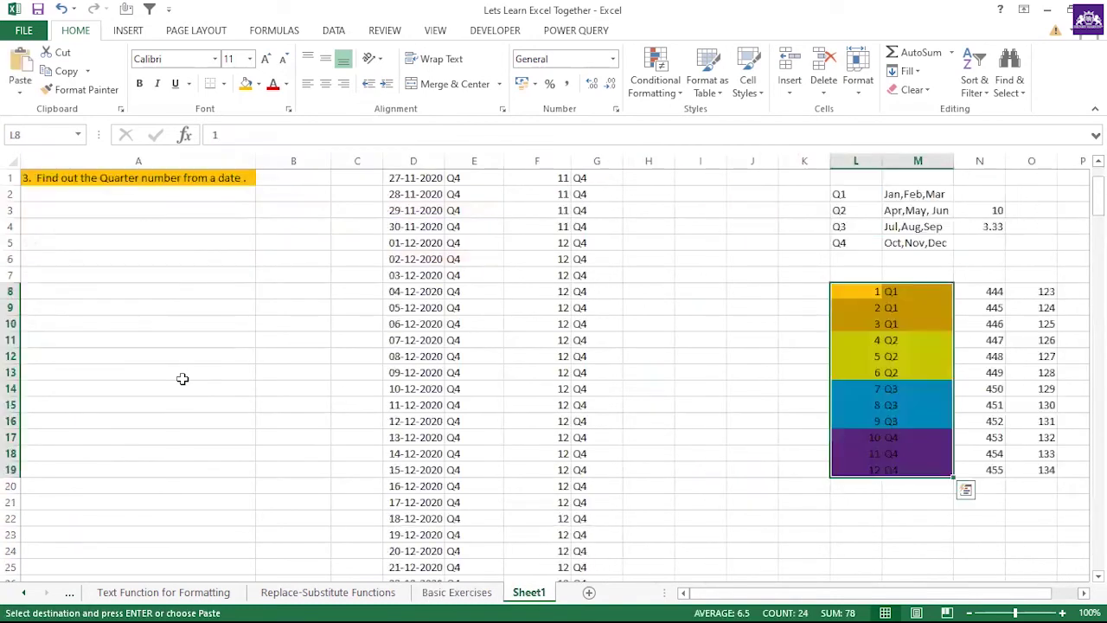
{"action": "left_click", "coordinate": [588, 594]}
{"action": "key", "text": "ctrl+v"}
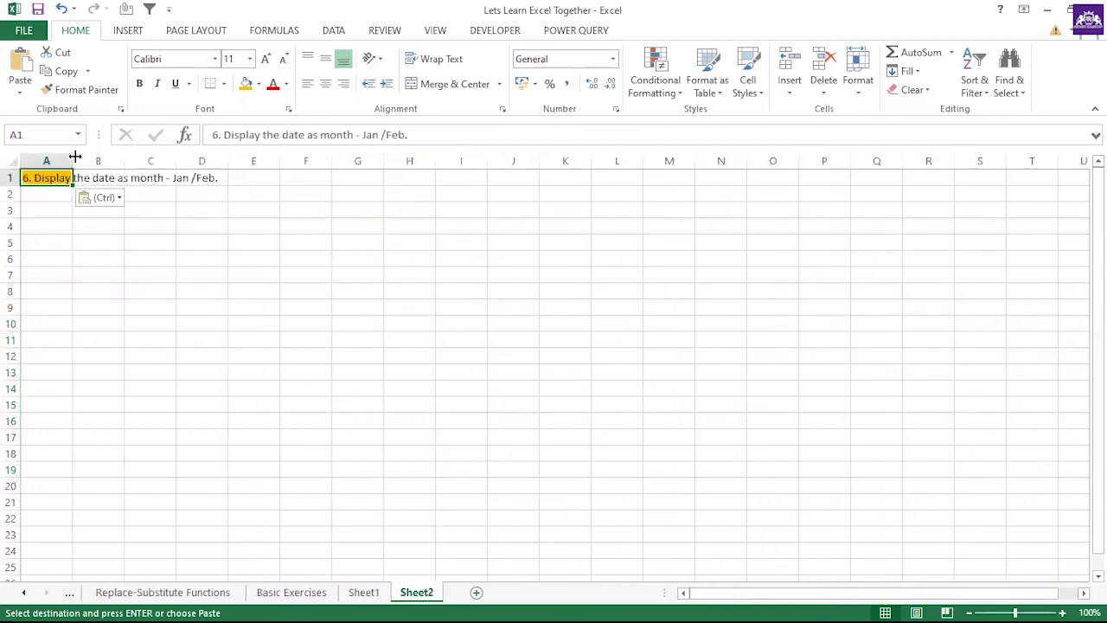
{"action": "double_click", "coordinate": [76, 156]}
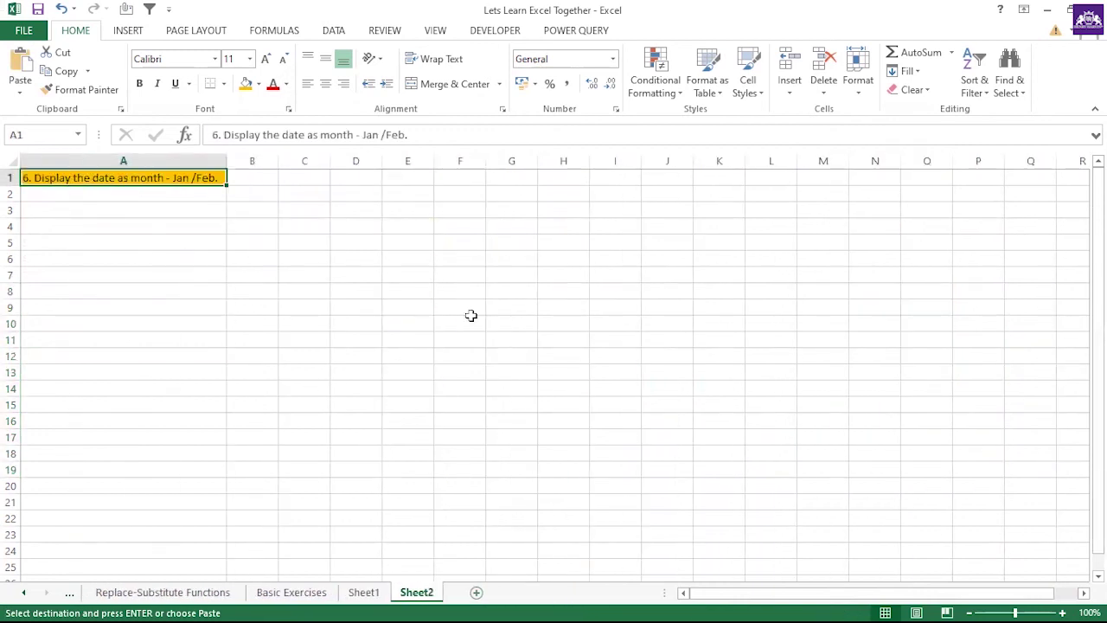
- Enter the current date, 27-11-2020, in E2 and fill the date series down to E23
{"action": "left_click", "coordinate": [407, 191]}
{"action": "key", "text": "ctrl+semicolon"}
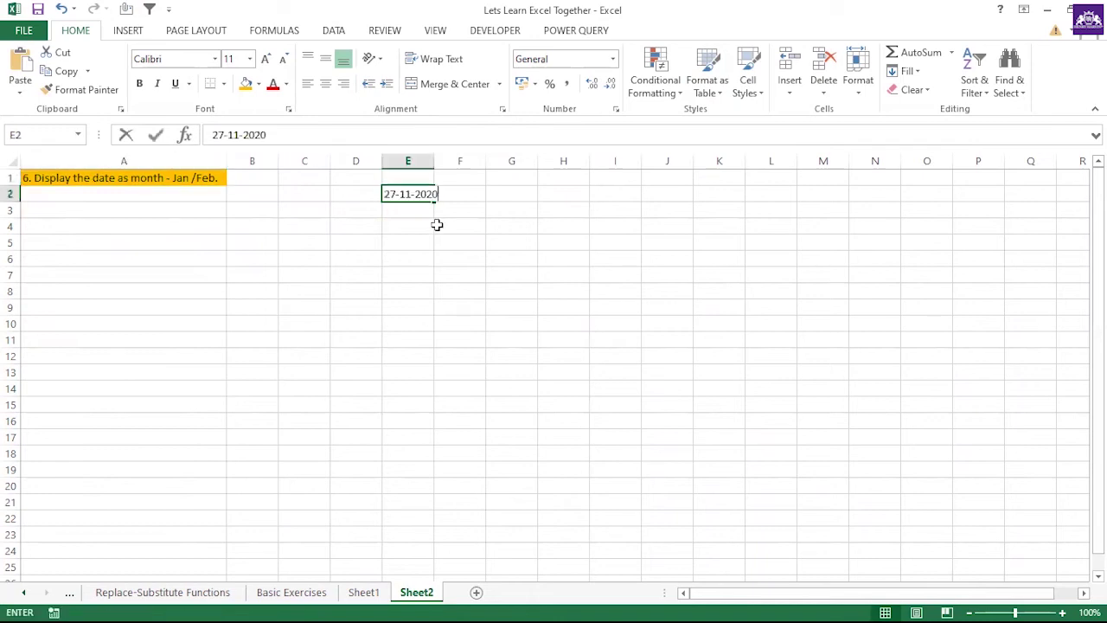
{"action": "left_click", "coordinate": [412, 256]}
{"action": "left_click", "coordinate": [421, 196]}
{"action": "left_click_drag", "start_coordinate": [441, 202], "coordinate": [427, 542]}
- Enter the heading "Display the date as month name" in F1 and fit column F to it
{"action": "left_click_drag", "start_coordinate": [441, 161], "coordinate": [596, 161]}
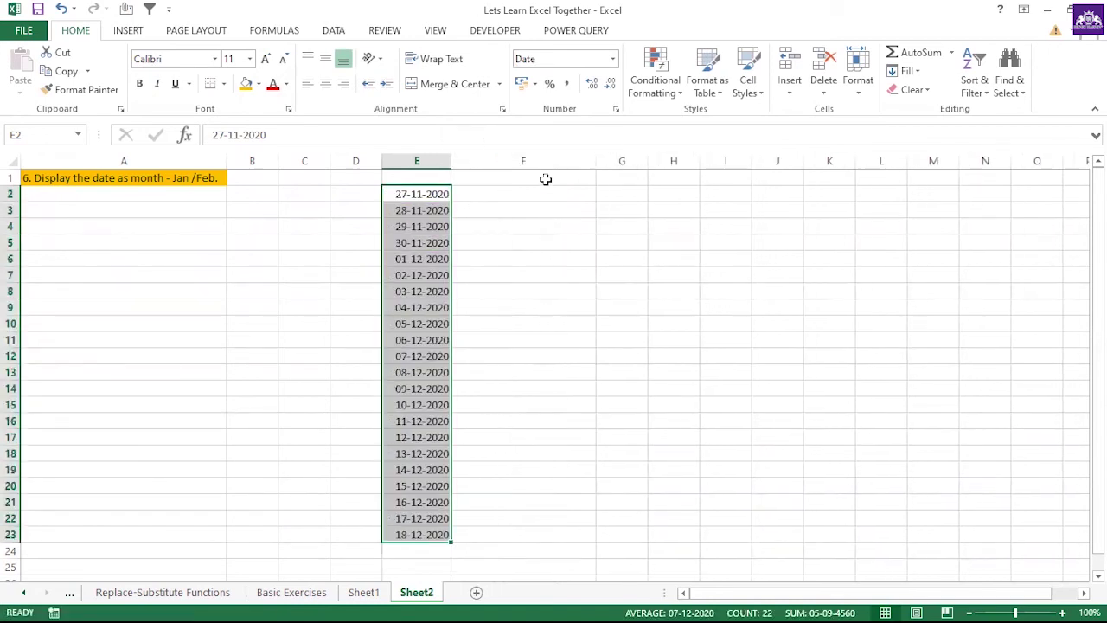
{"action": "left_click", "coordinate": [491, 175]}
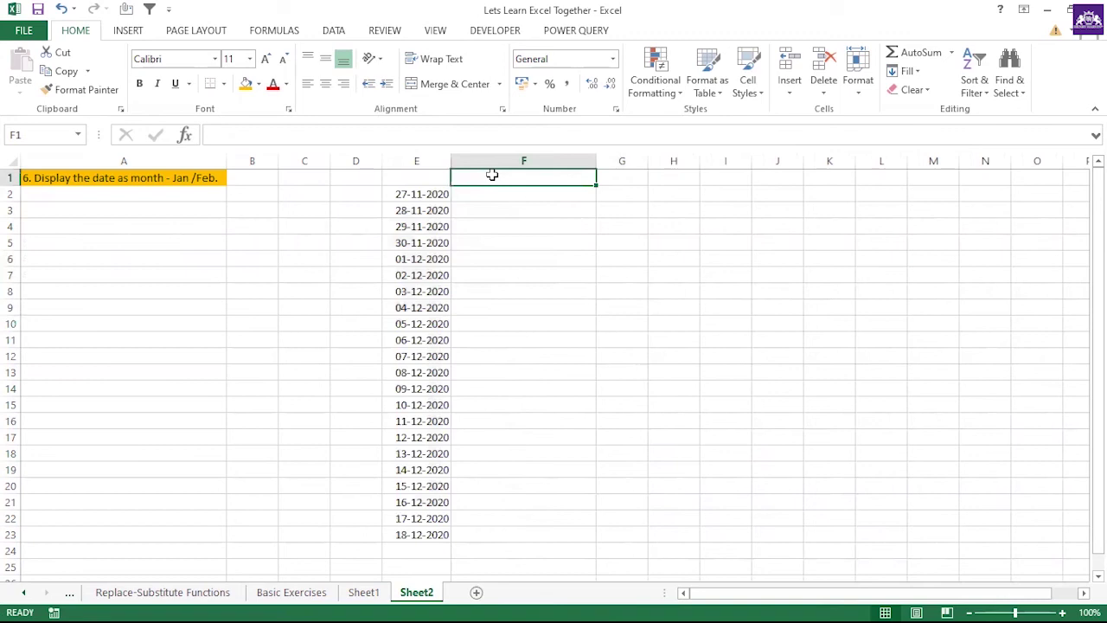
{"action": "type", "text": "Display the date a"}
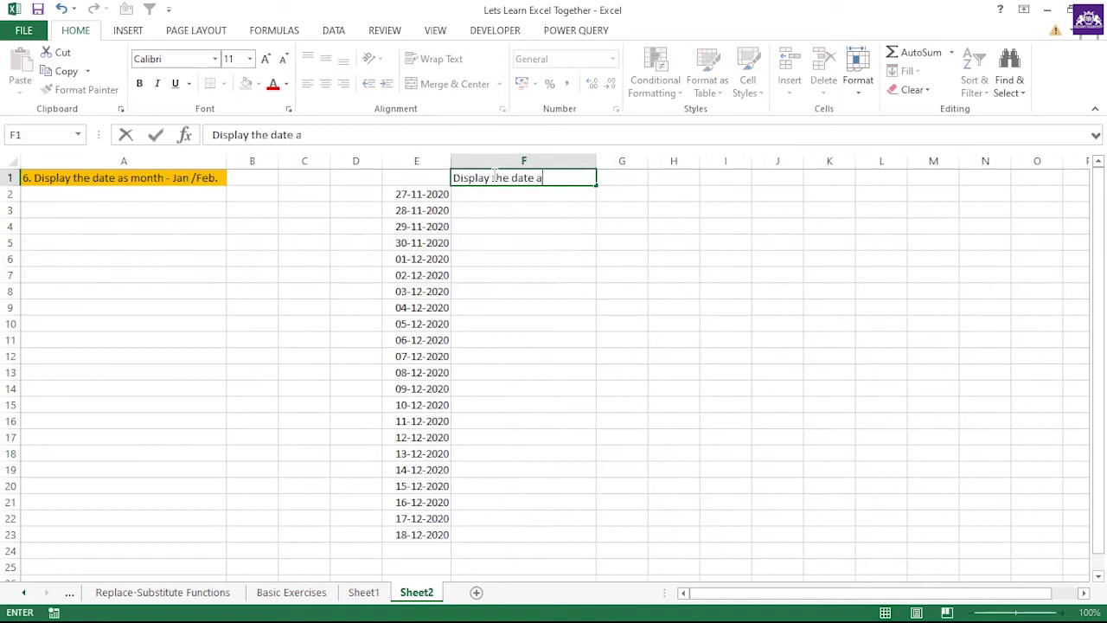
{"action": "type", "text": "s month name"}
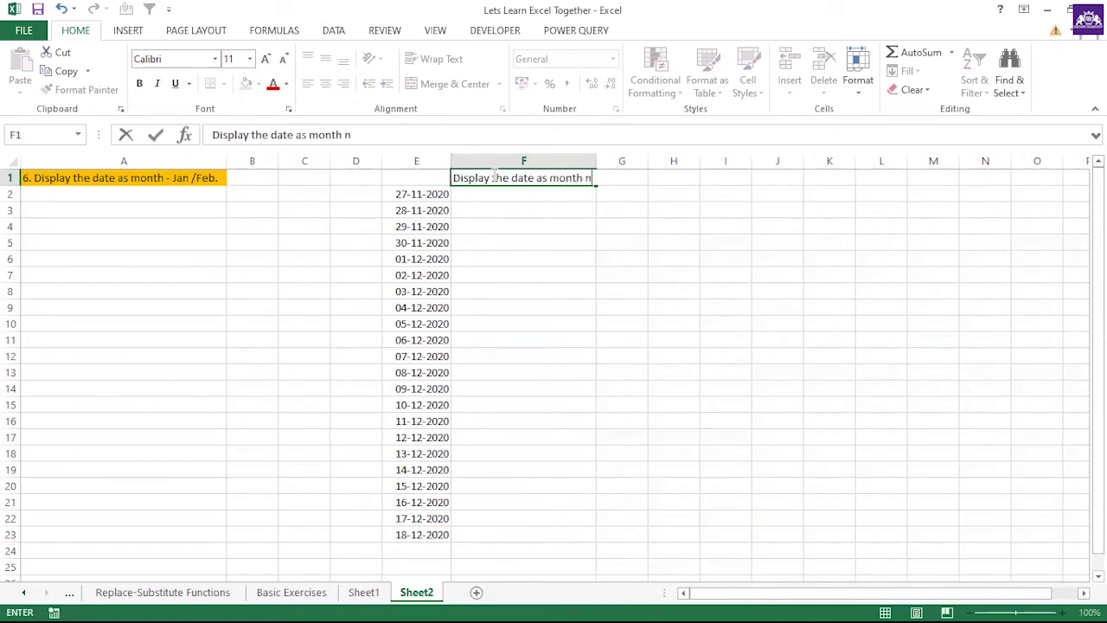
{"action": "left_click", "coordinate": [548, 227]}
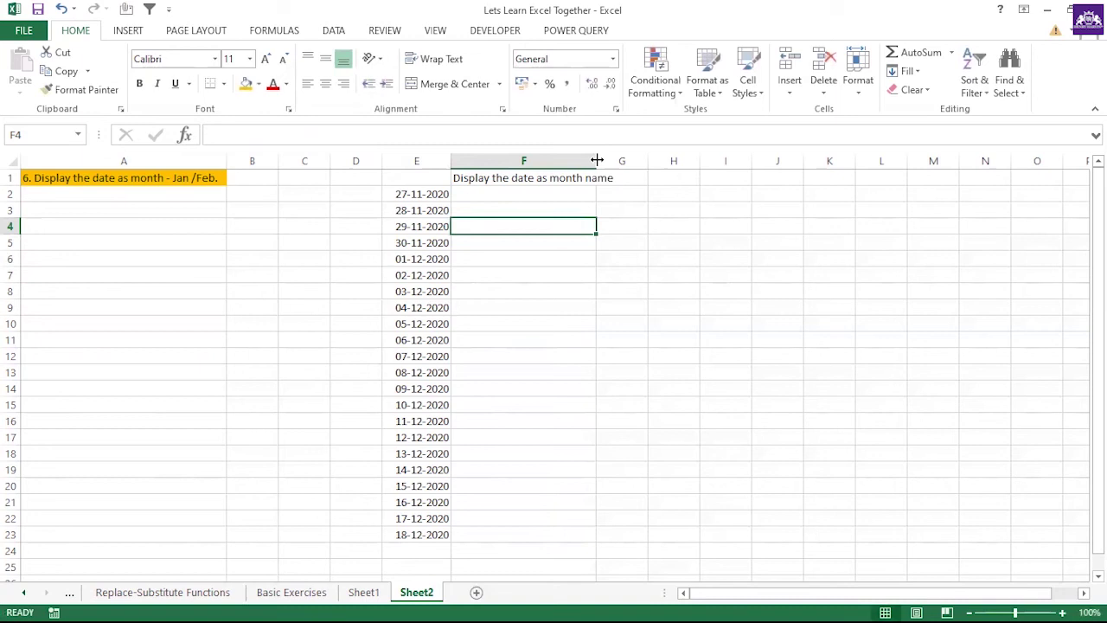
{"action": "double_click", "coordinate": [597, 160]}
- Copy the F1 heading into G1 with Fill Right and fit column G to it
{"action": "left_click", "coordinate": [638, 180]}
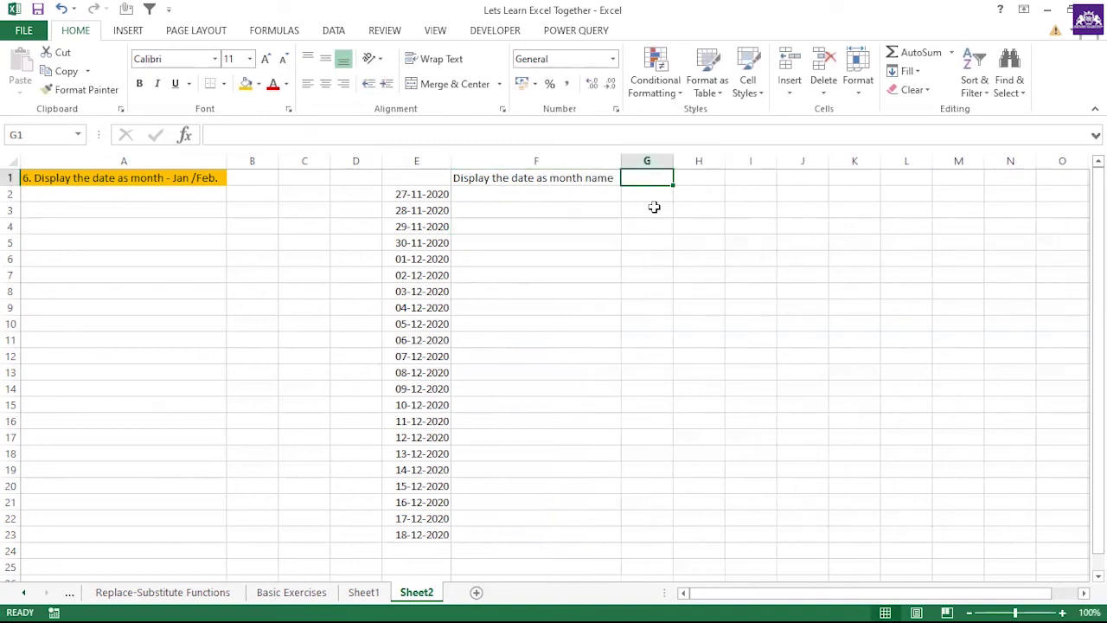
{"action": "key", "text": "ctrl+r"}
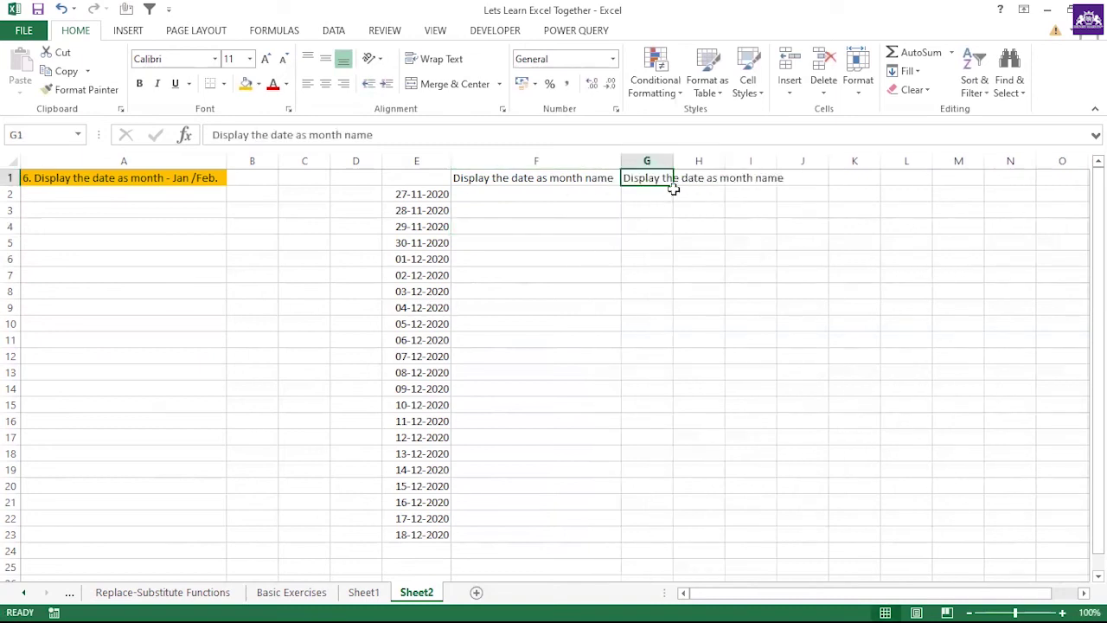
{"action": "double_click", "coordinate": [673, 161]}
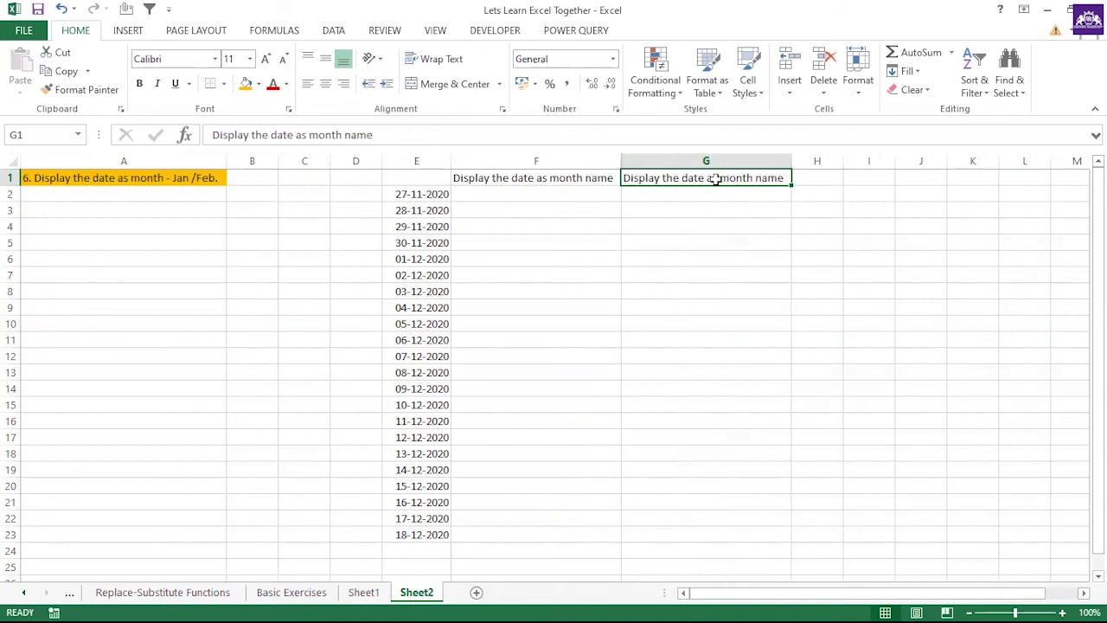
- Note the fill-right shortcut as "CTR+R" in I1
{"action": "left_click", "coordinate": [860, 177]}
{"action": "type", "text": "CTR"}
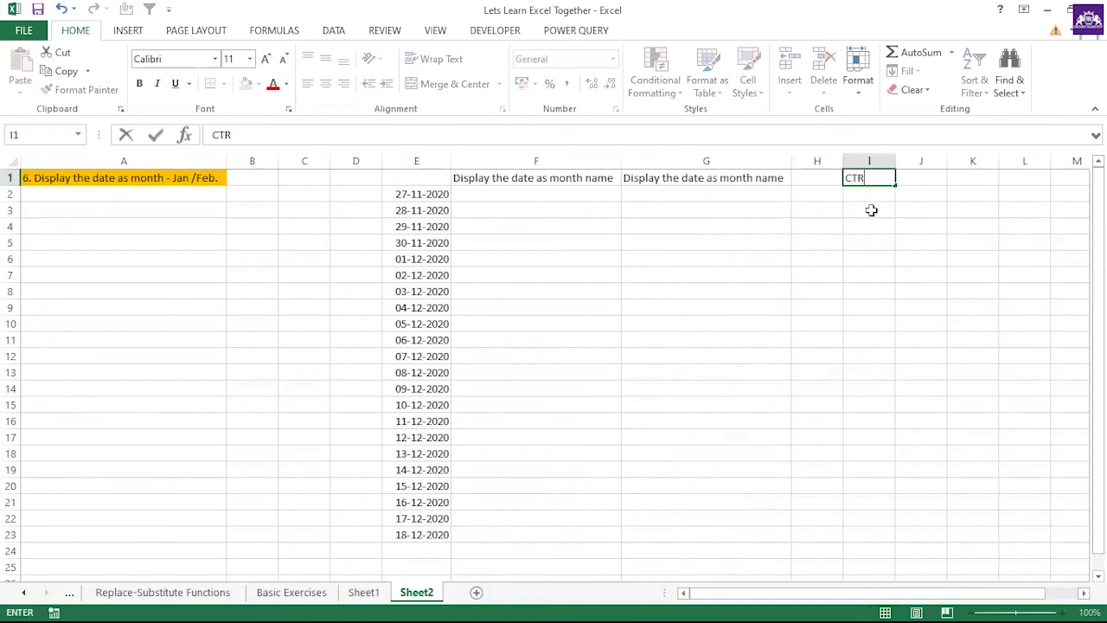
{"action": "type", "text": "+R"}
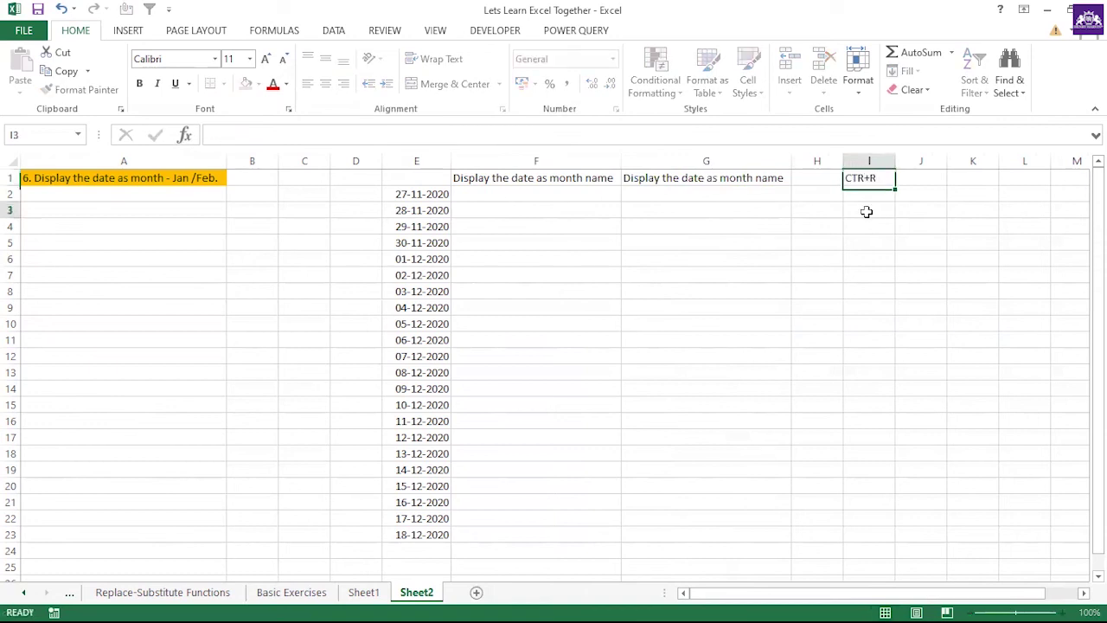
{"action": "left_click", "coordinate": [872, 211]}
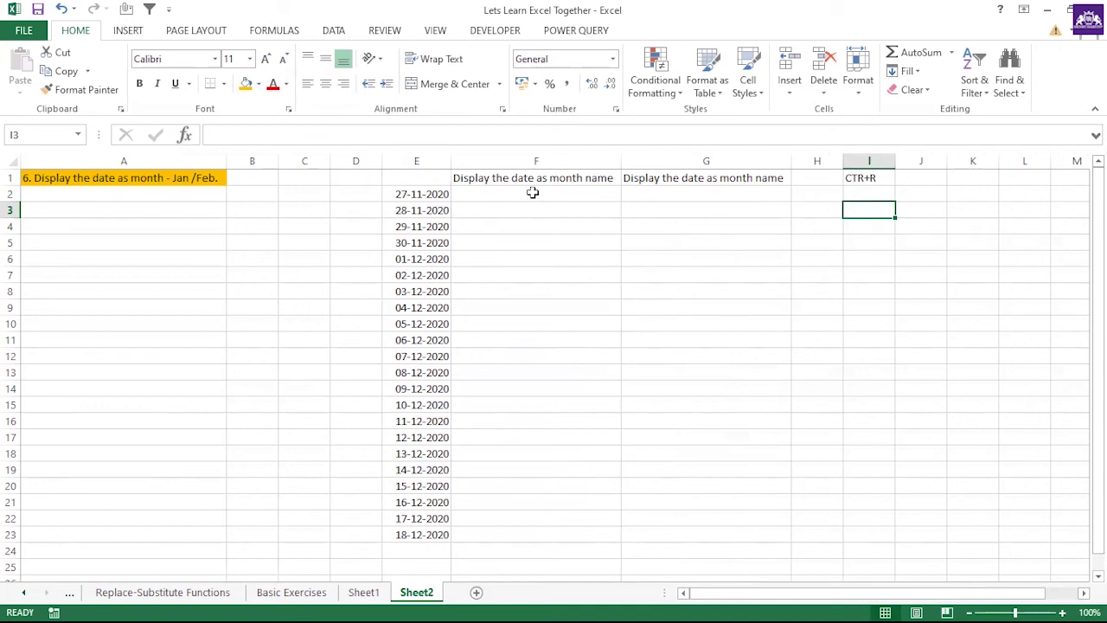
- Enter =TEXT(E2,"mmm") in F2 and fill the formula down to F23
{"action": "left_click", "coordinate": [533, 193]}
{"action": "type", "text": "="}
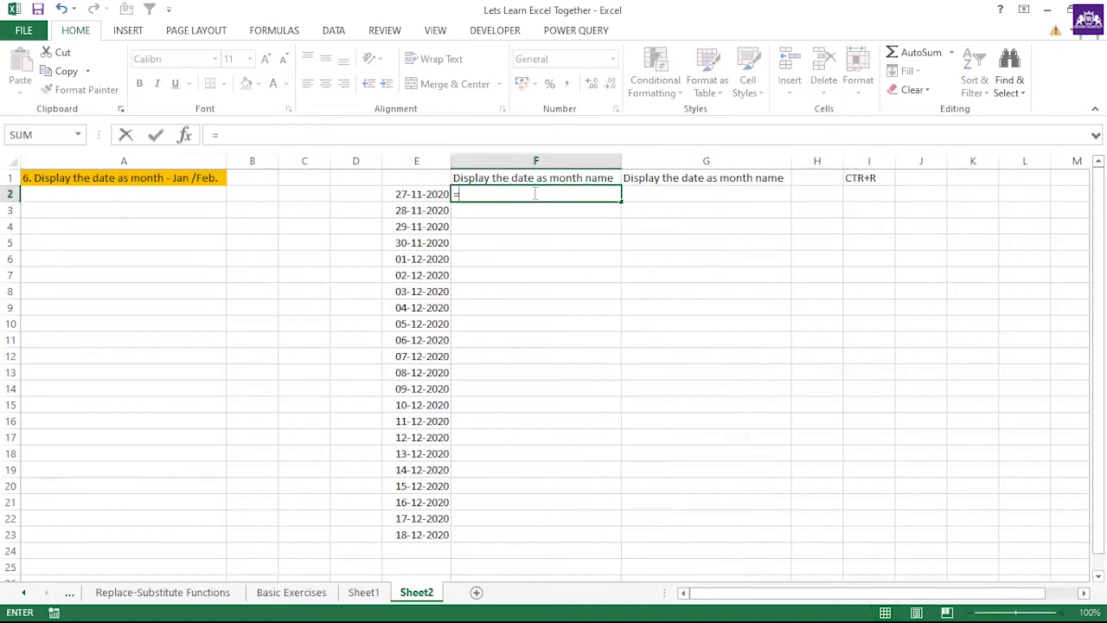
{"action": "type", "text": "text("}
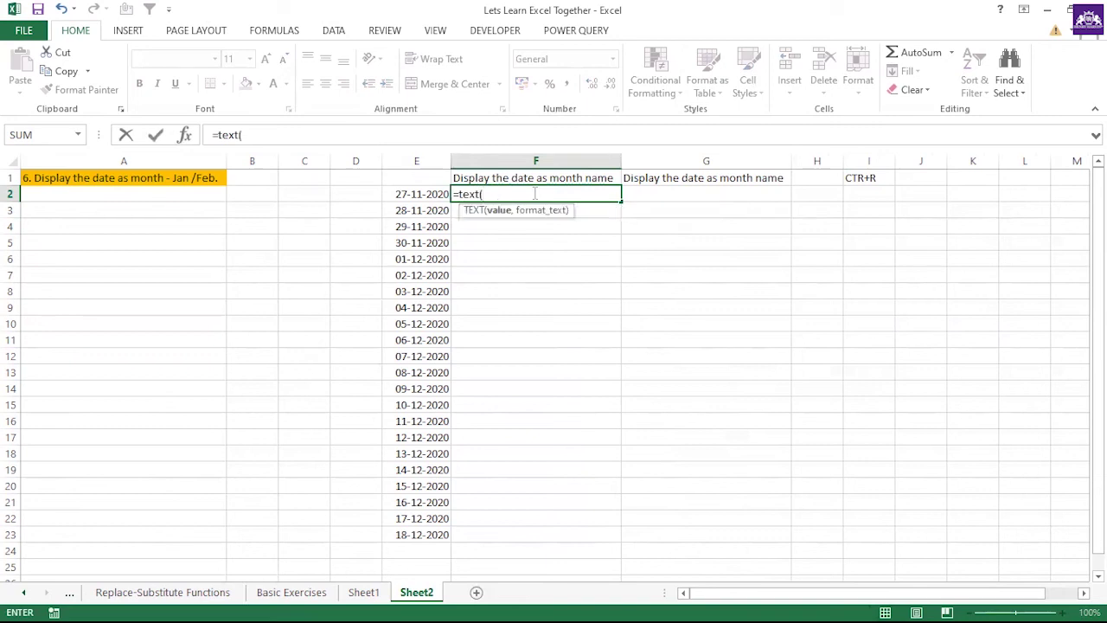
{"action": "left_click", "coordinate": [431, 194]}
{"action": "type", "text": ","}
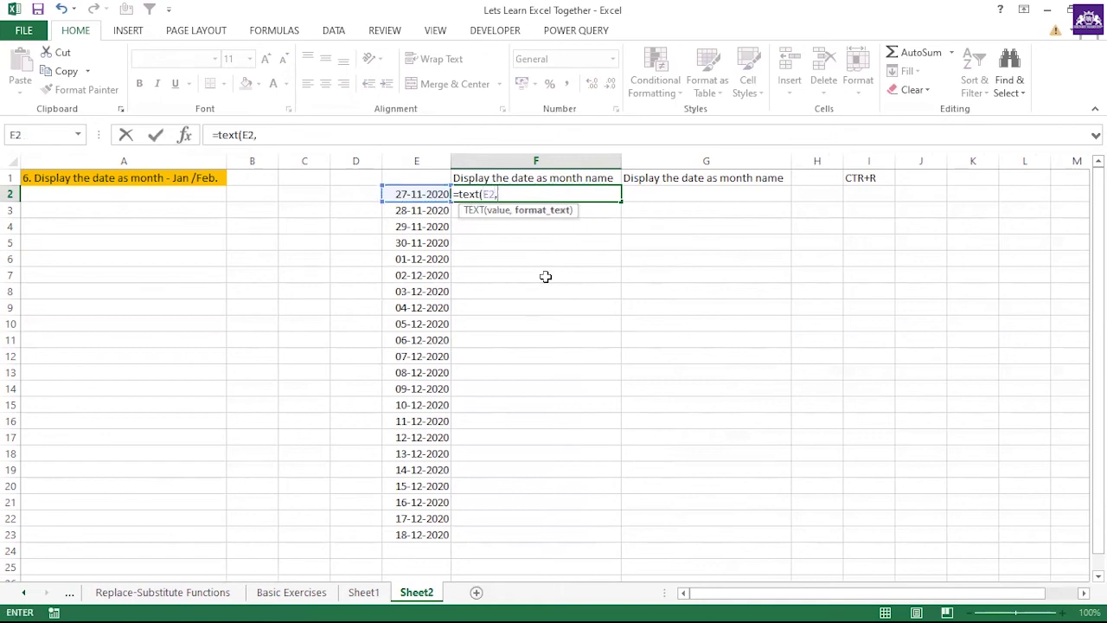
{"action": "type", "text": "\"mmm\")"}
{"action": "key", "text": "Return"}
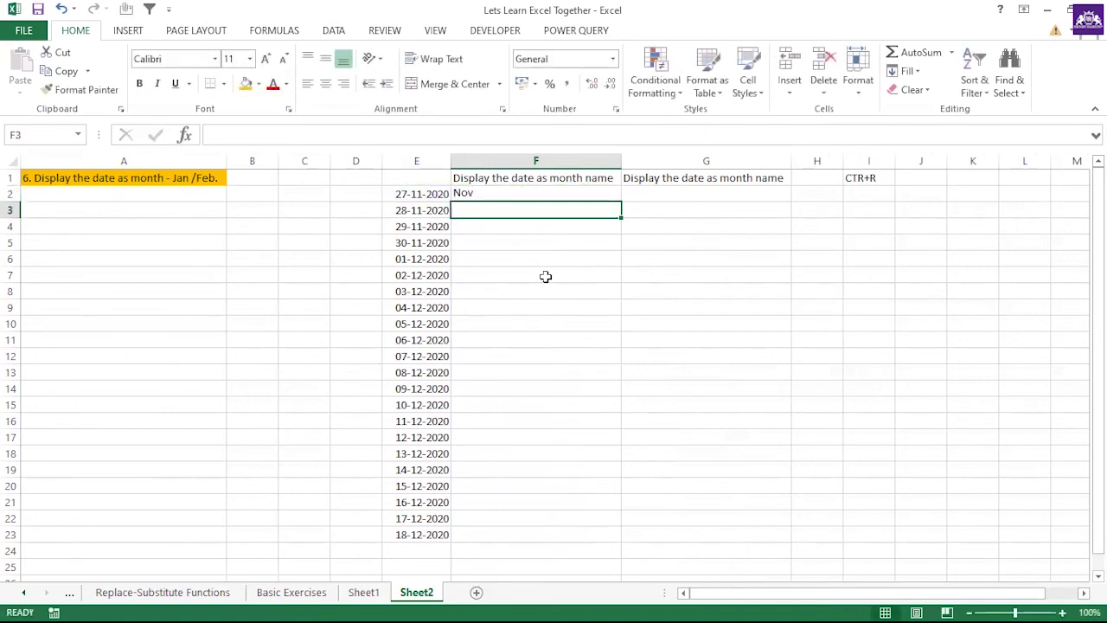
{"action": "left_click", "coordinate": [551, 194]}
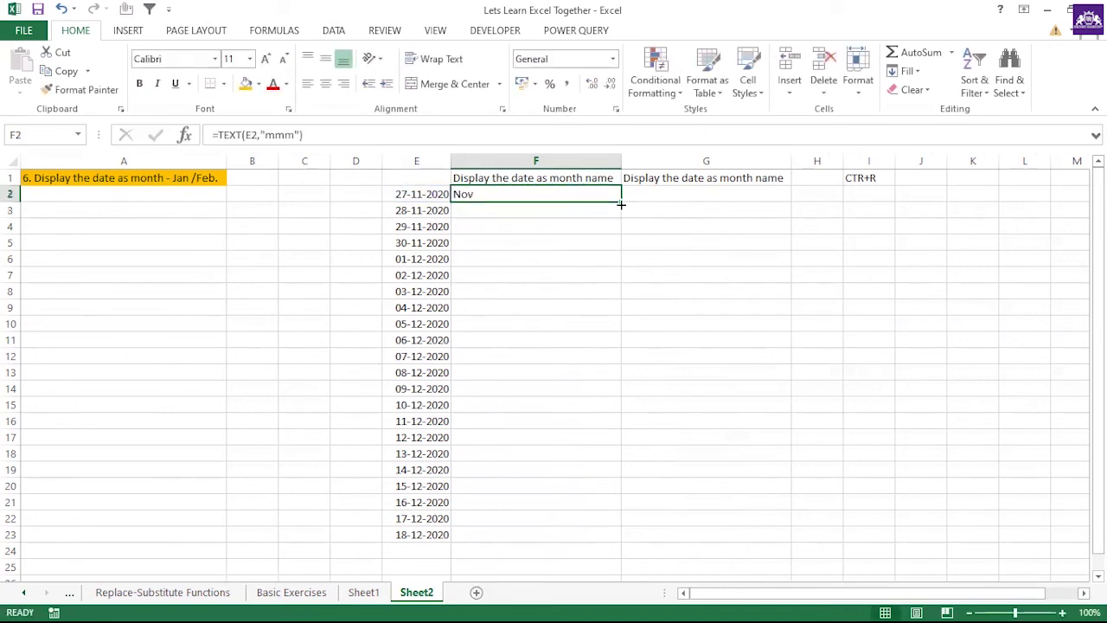
{"action": "double_click", "coordinate": [620, 201]}
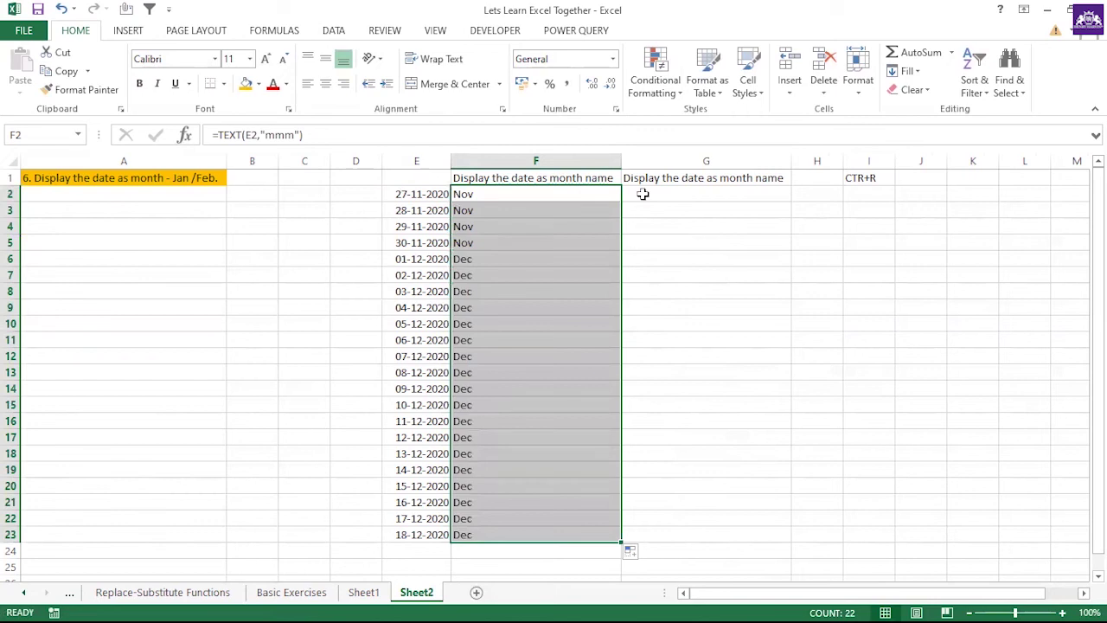
- Fill the TEXT formula from F2 right into G2 and compare the cell references of both formulas
{"action": "left_click", "coordinate": [643, 194]}
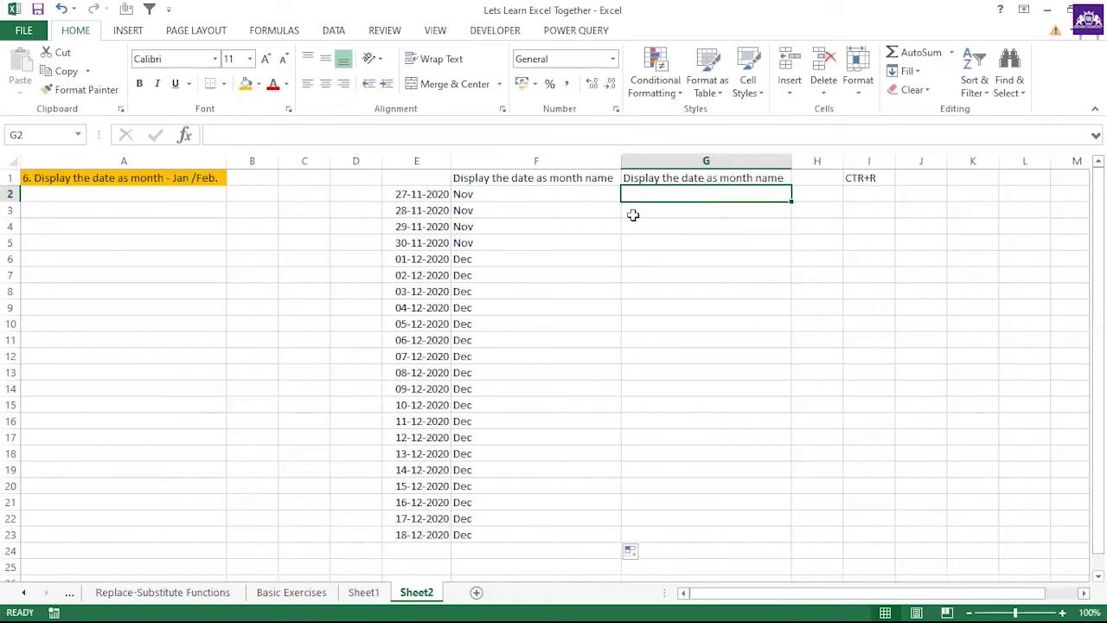
{"action": "key", "text": "ctrl+r"}
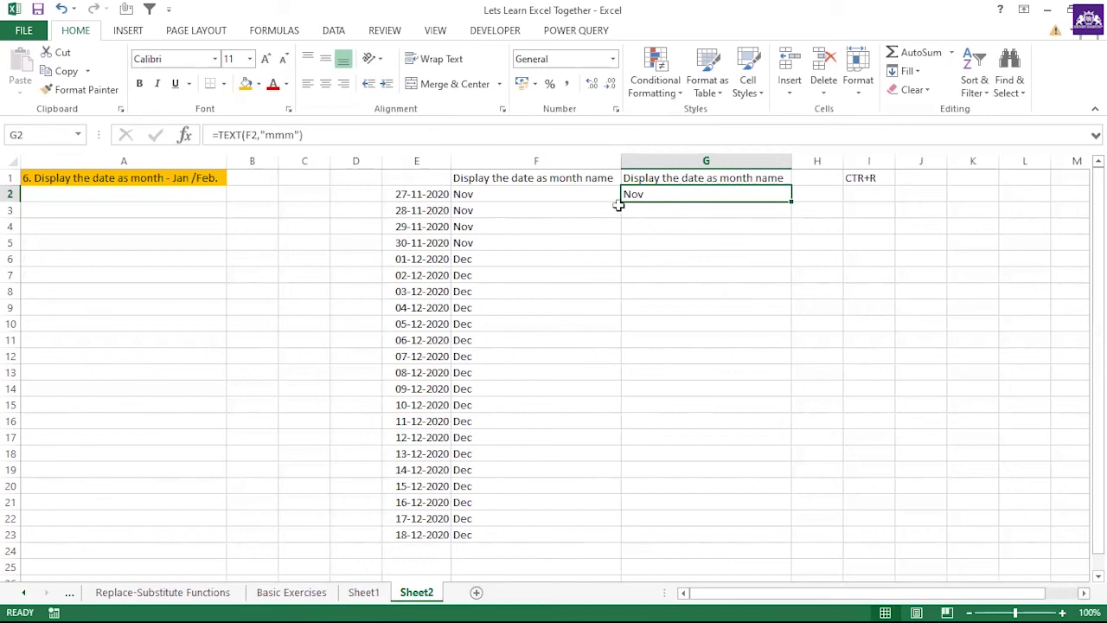
{"action": "left_click", "coordinate": [597, 194]}
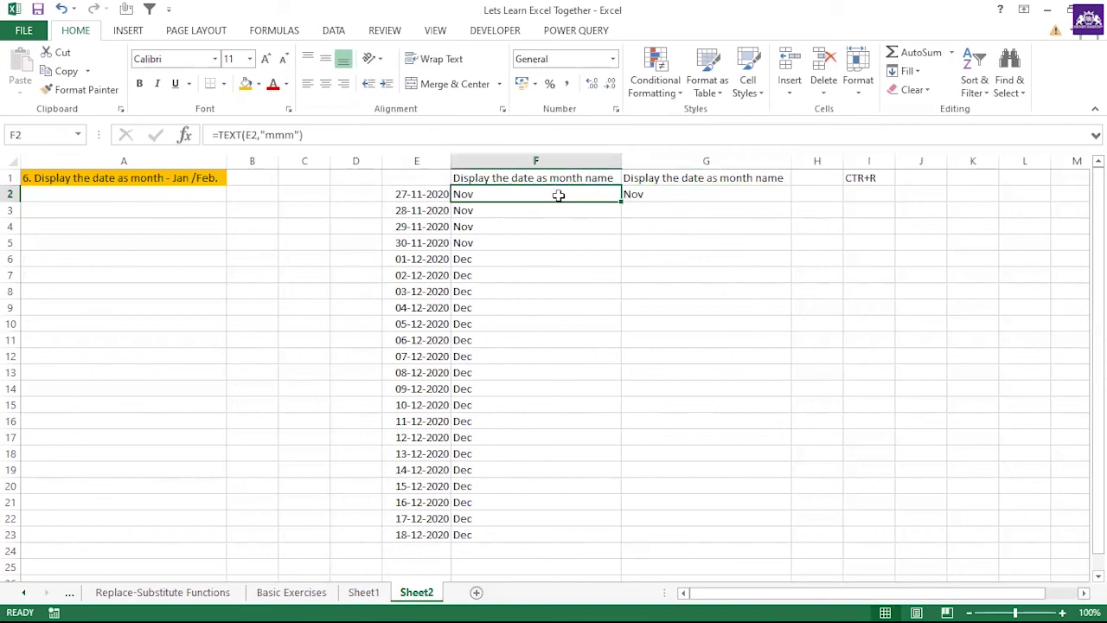
{"action": "left_click", "coordinate": [637, 195]}
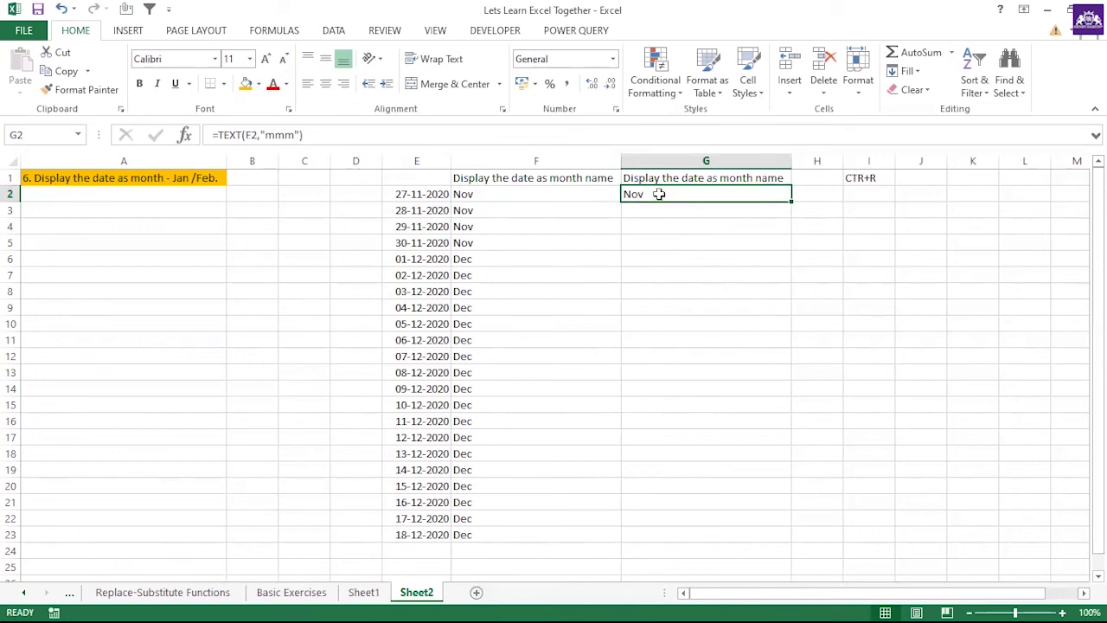
{"action": "left_click", "coordinate": [655, 157]}
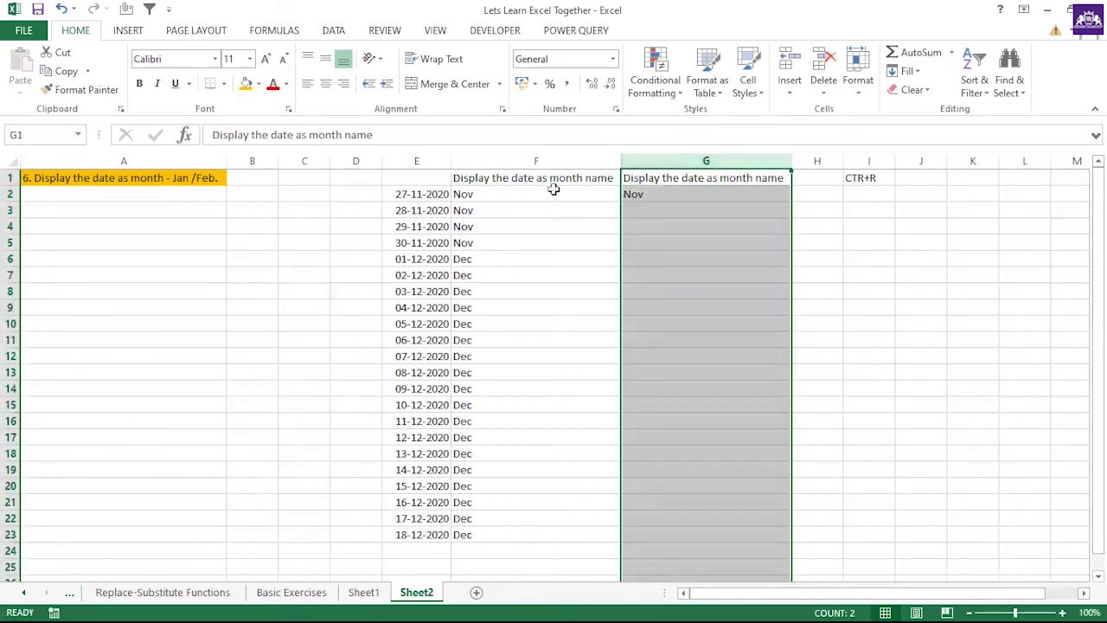
{"action": "left_click", "coordinate": [647, 191]}
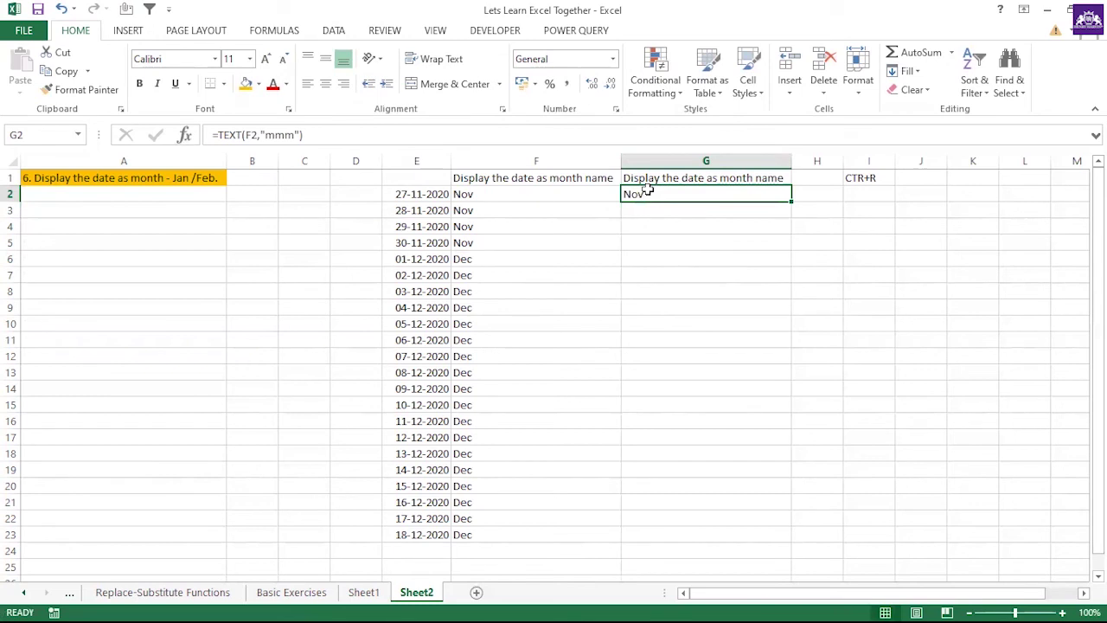
{"action": "left_click", "coordinate": [551, 192]}
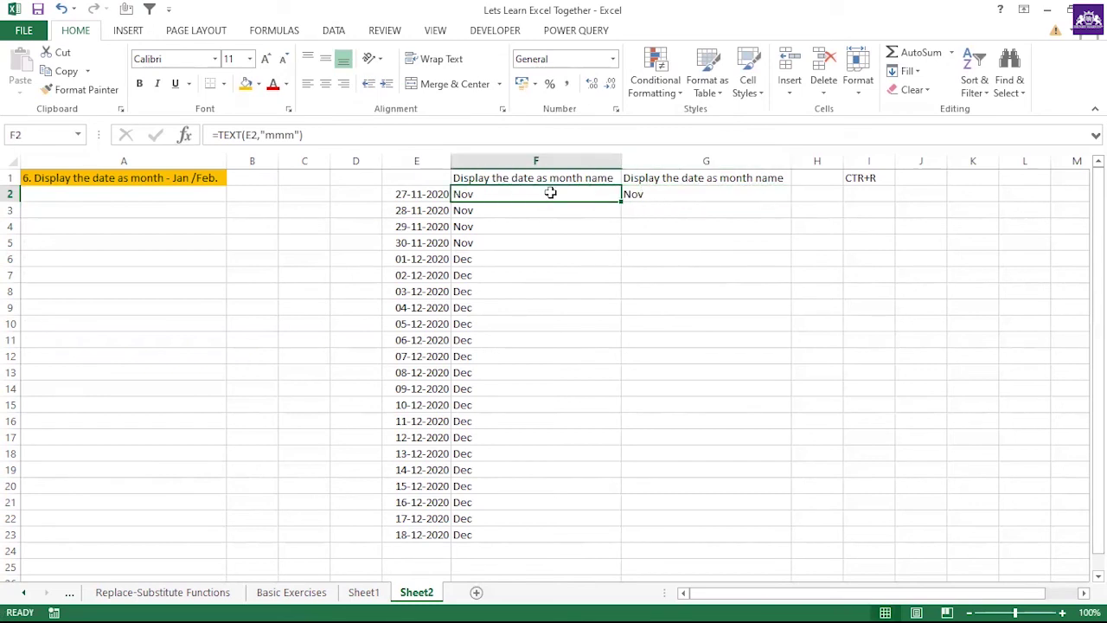
{"action": "left_click", "coordinate": [641, 192]}
{"action": "left_click", "coordinate": [601, 192]}
{"action": "left_click", "coordinate": [428, 189]}
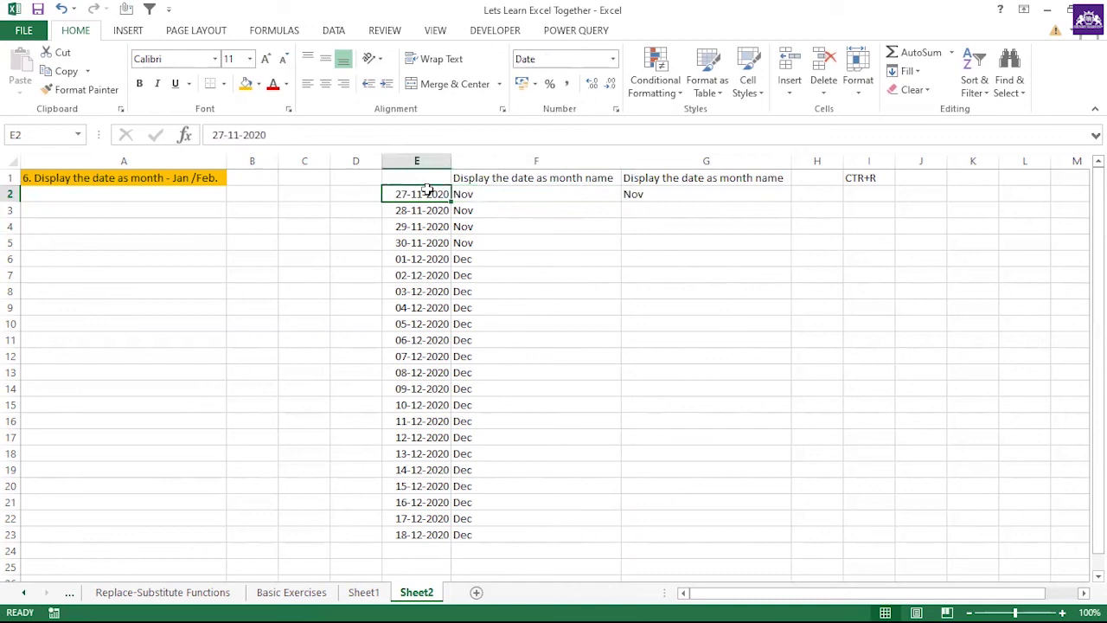
- Change the cell reference in the G2 TEXT formula to E2
{"action": "left_click", "coordinate": [633, 197]}
{"action": "left_click", "coordinate": [251, 135]}
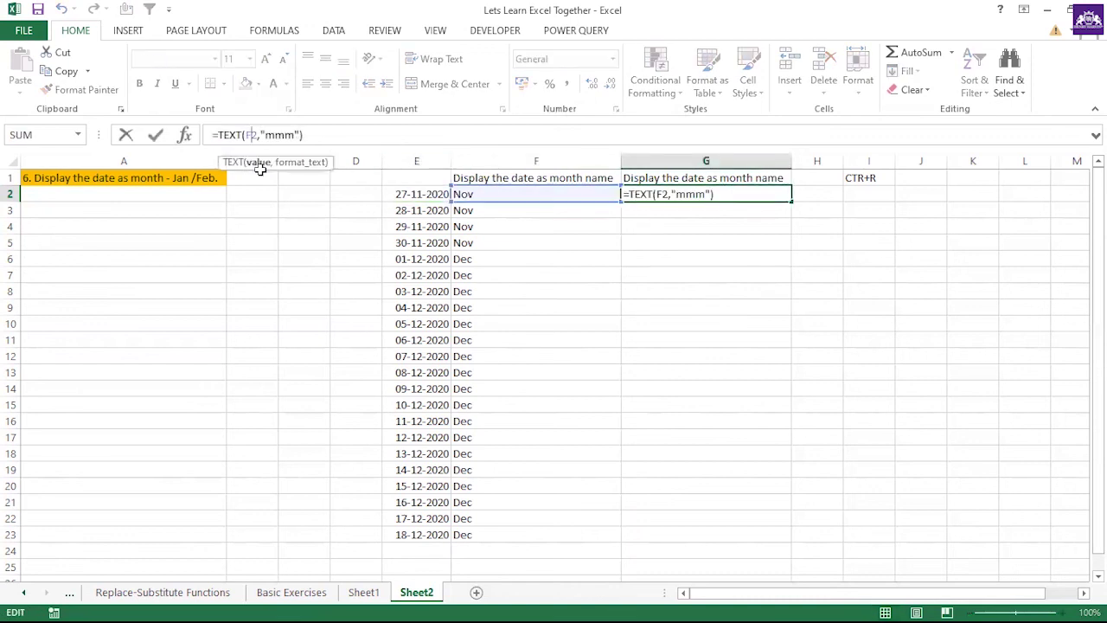
{"action": "key", "text": "BackSpace"}
{"action": "type", "text": "E2"}
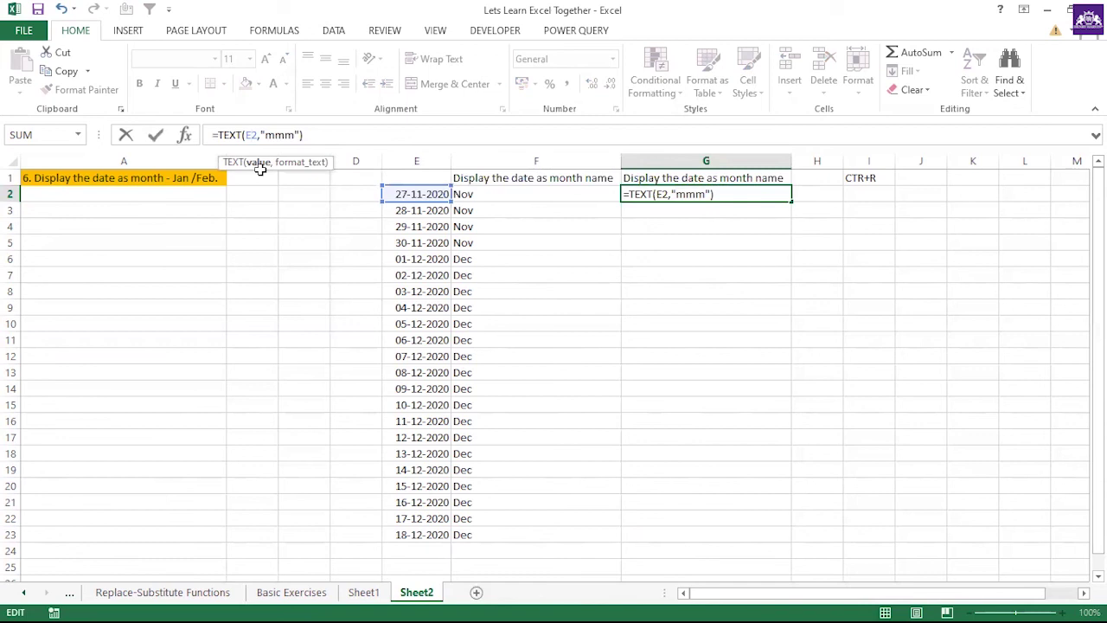
{"action": "key", "text": "Return"}
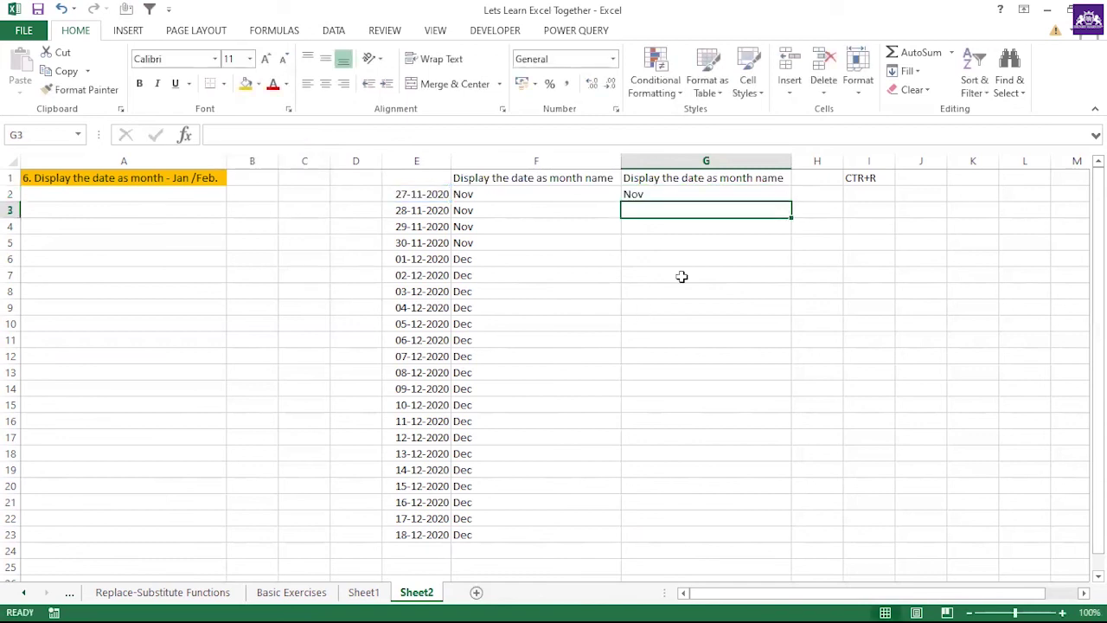
- Change the format code in the G2 TEXT formula to "mmmm" and fill it down to G23
{"action": "left_click", "coordinate": [649, 195]}
{"action": "left_click", "coordinate": [297, 134]}
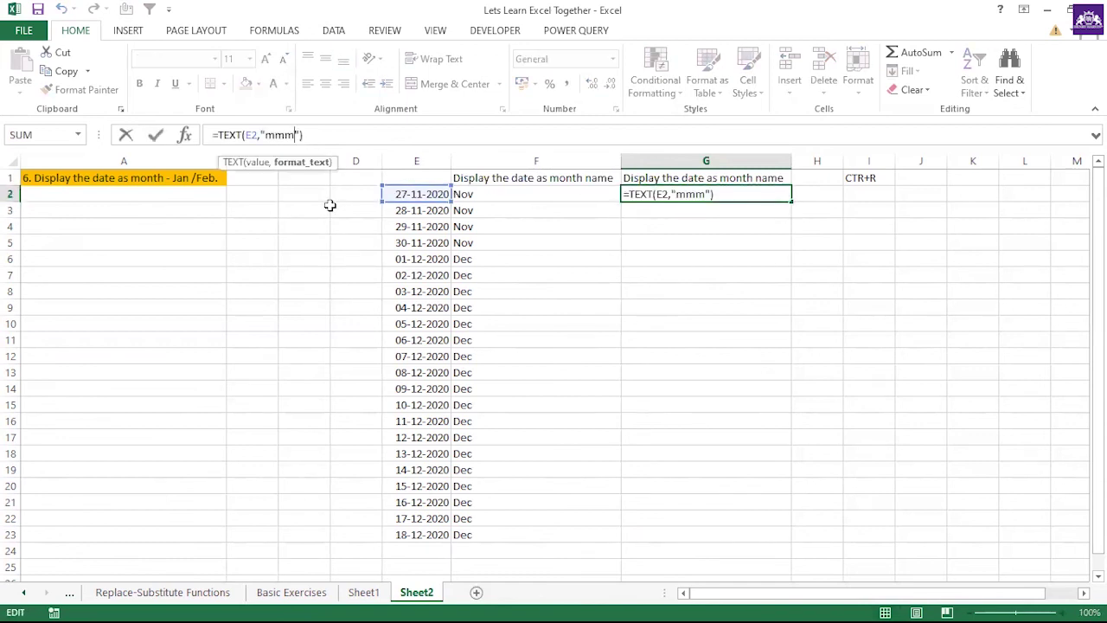
{"action": "type", "text": "m"}
{"action": "key", "text": "Return"}
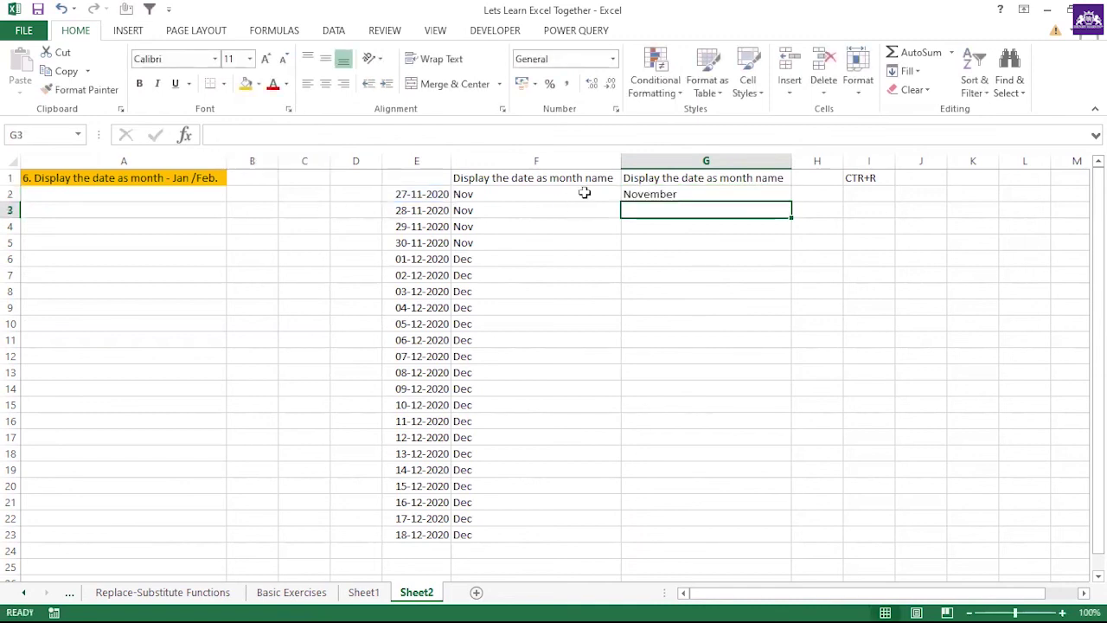
{"action": "left_click", "coordinate": [650, 192]}
{"action": "double_click", "coordinate": [789, 200]}
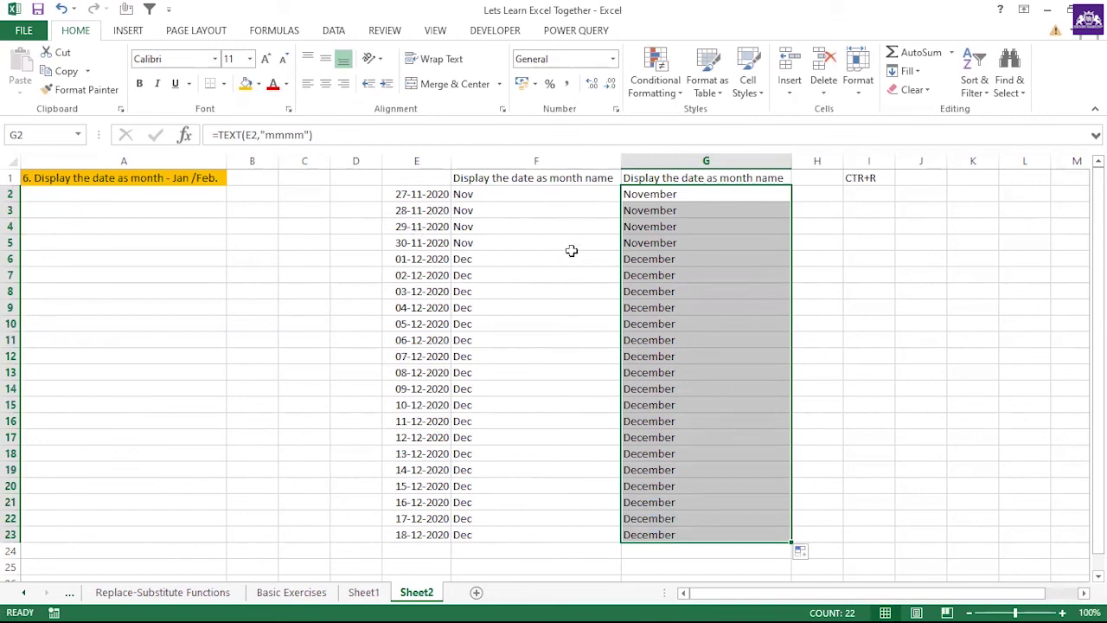
- Change the date in E5 to 1-12-2020 and inspect the TEXT formulas in F6 and G6
{"action": "left_click", "coordinate": [418, 242]}
{"action": "left_click", "coordinate": [223, 136]}
{"action": "key", "text": "BackSpace"}
{"action": "key", "text": "BackSpace"}
{"action": "type", "text": "1..."}
{"action": "key", "text": "BackSpace"}
{"action": "key", "text": "BackSpace"}
{"action": "key", "text": "BackSpace"}
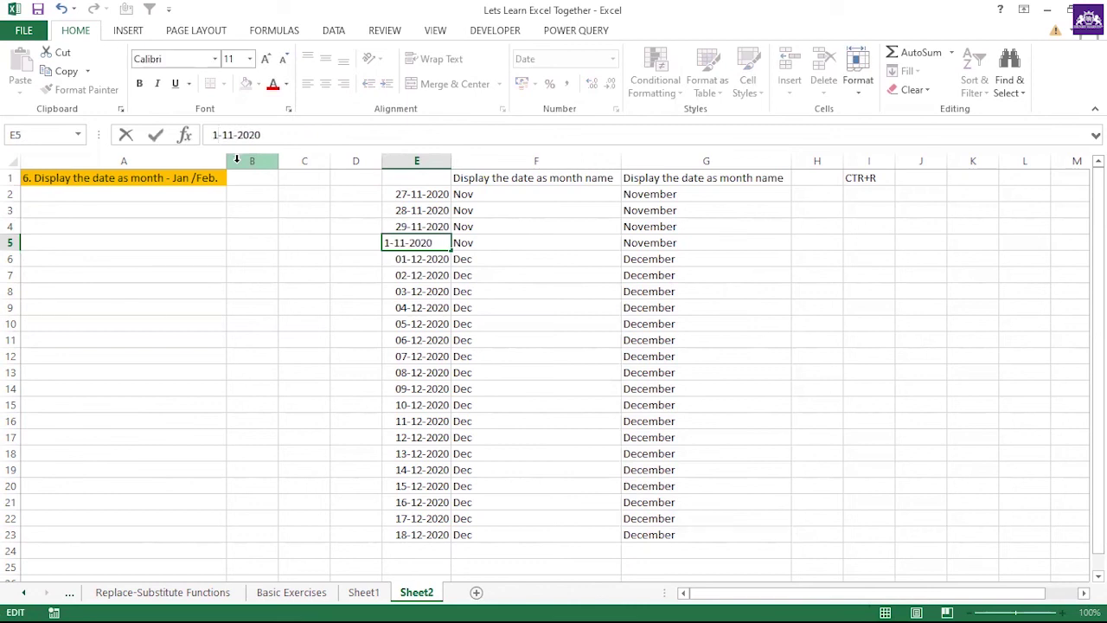
{"action": "key", "text": "Right"}
{"action": "key", "text": "Delete"}
{"action": "type", "text": "2"}
{"action": "key", "text": "Return"}
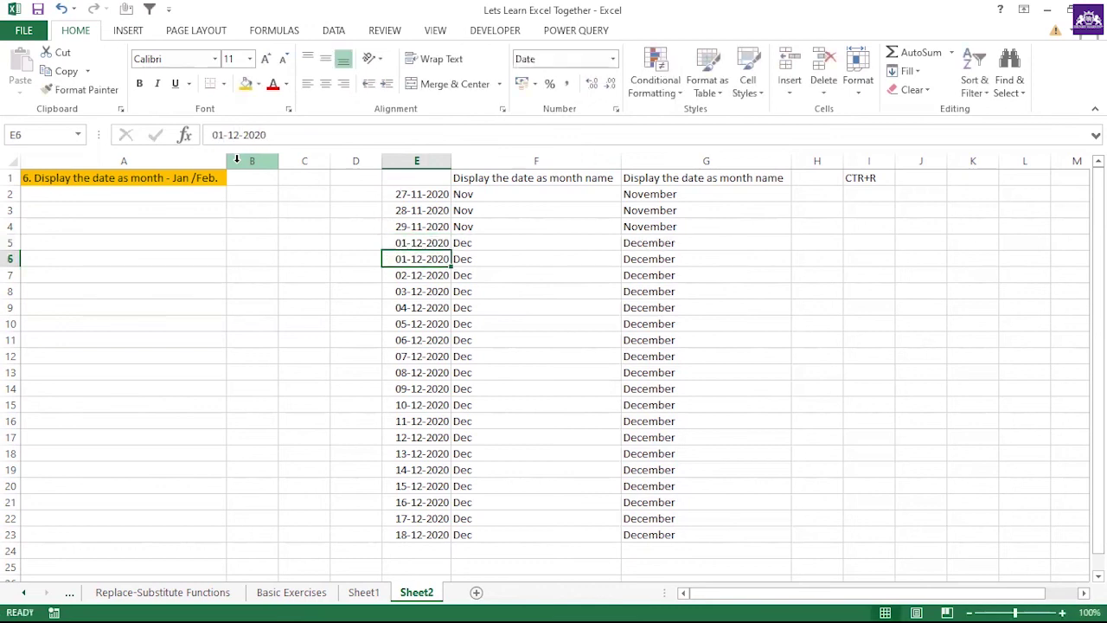
{"action": "left_click", "coordinate": [457, 258]}
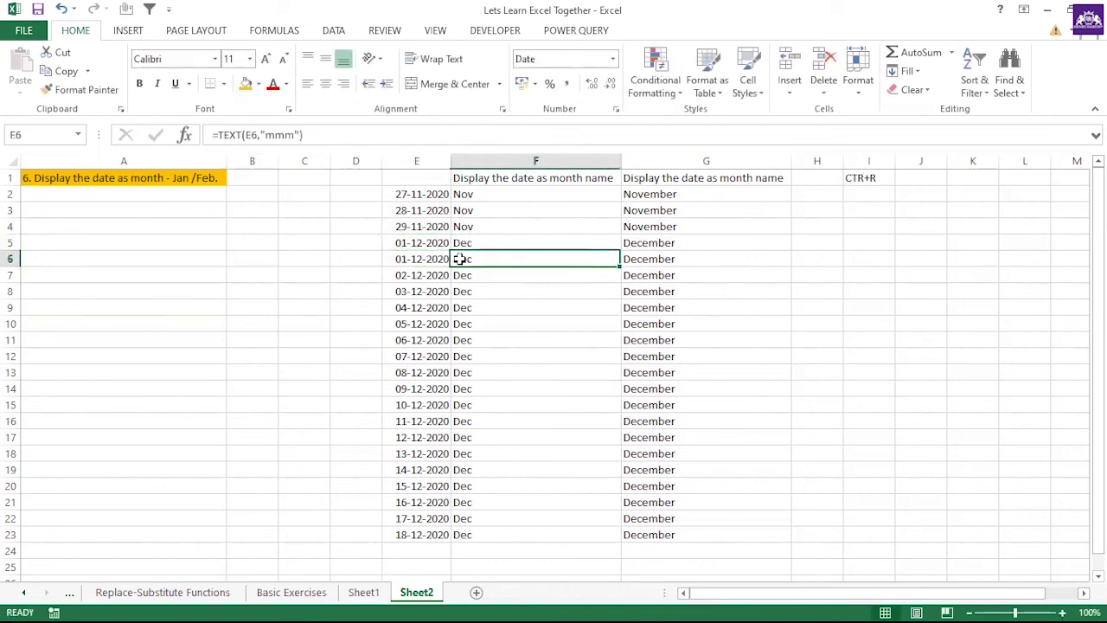
{"action": "left_click", "coordinate": [628, 260]}
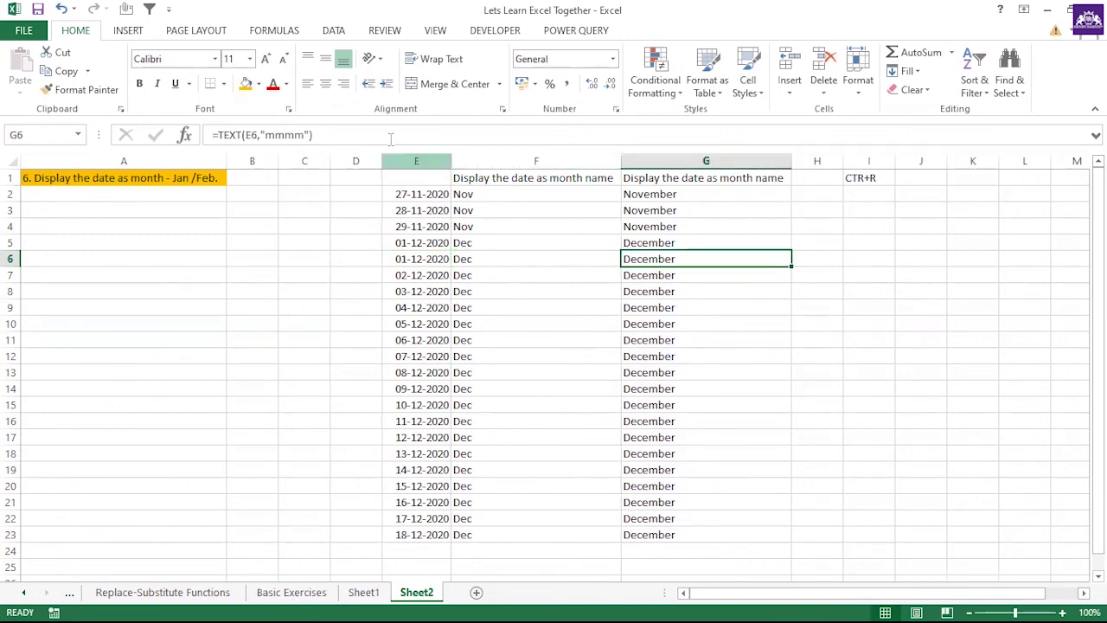
- Set the workbook's calculation mode to Manual and review the available calculation options
{"action": "left_click", "coordinate": [275, 31]}
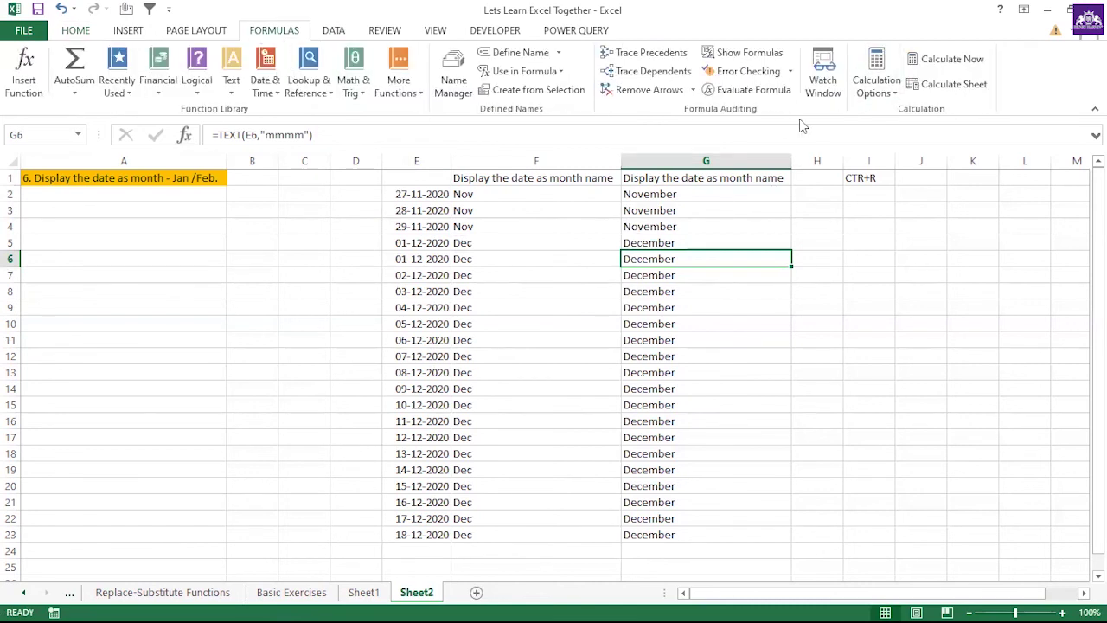
{"action": "left_click", "coordinate": [879, 97]}
{"action": "left_click", "coordinate": [891, 149]}
{"action": "left_click", "coordinate": [586, 307]}
{"action": "left_click", "coordinate": [400, 257]}
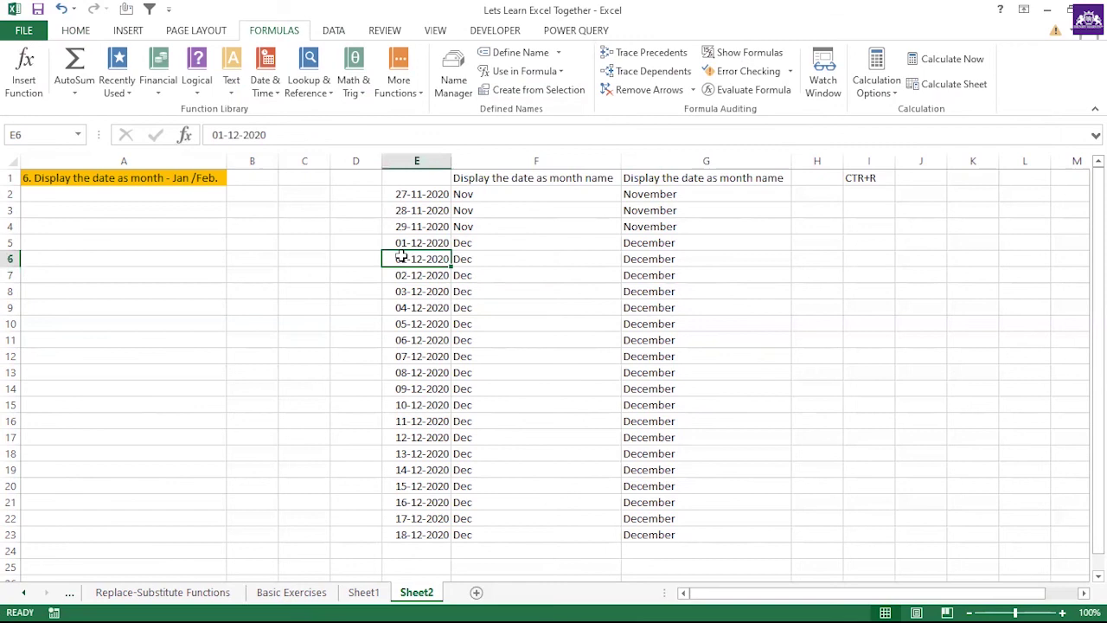
{"action": "left_click", "coordinate": [886, 85]}
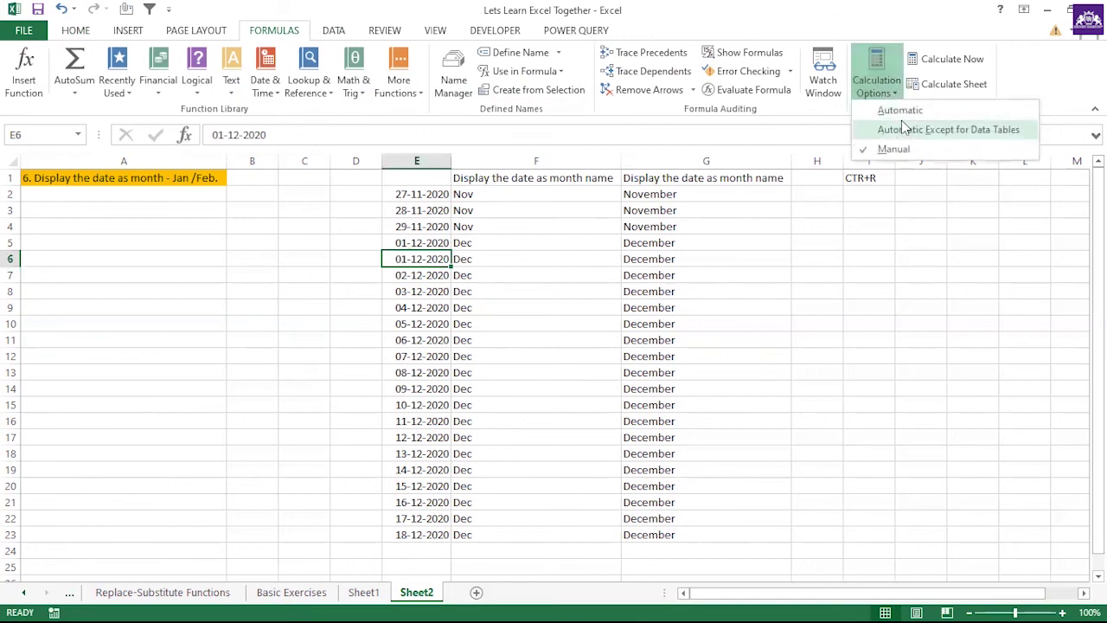
{"action": "left_click", "coordinate": [582, 364]}
{"action": "left_click", "coordinate": [423, 294]}
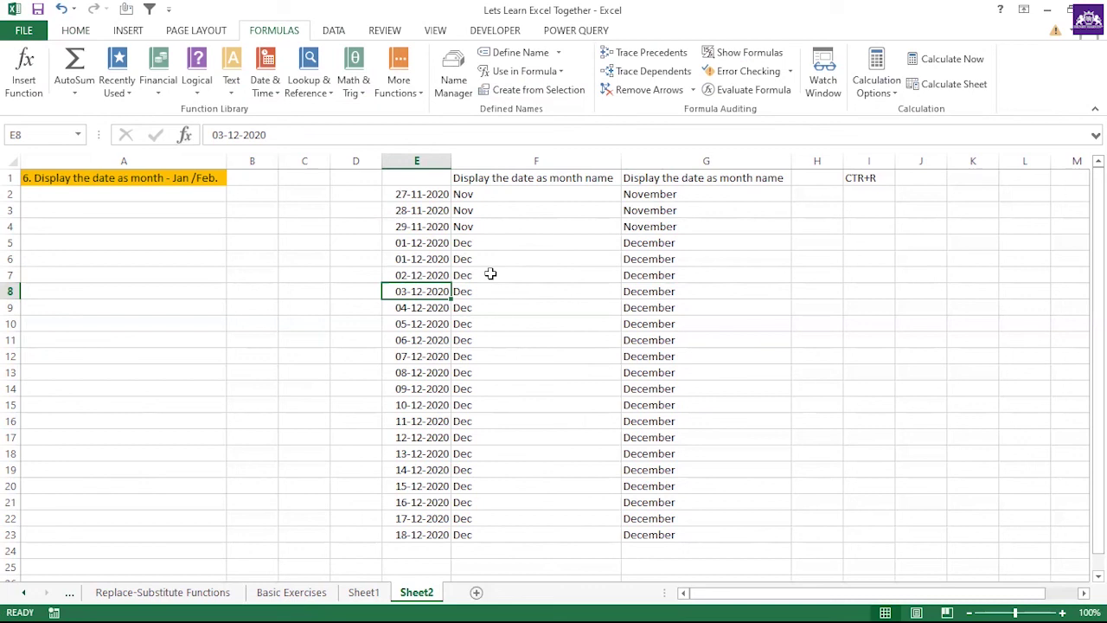
{"action": "left_click", "coordinate": [882, 87]}
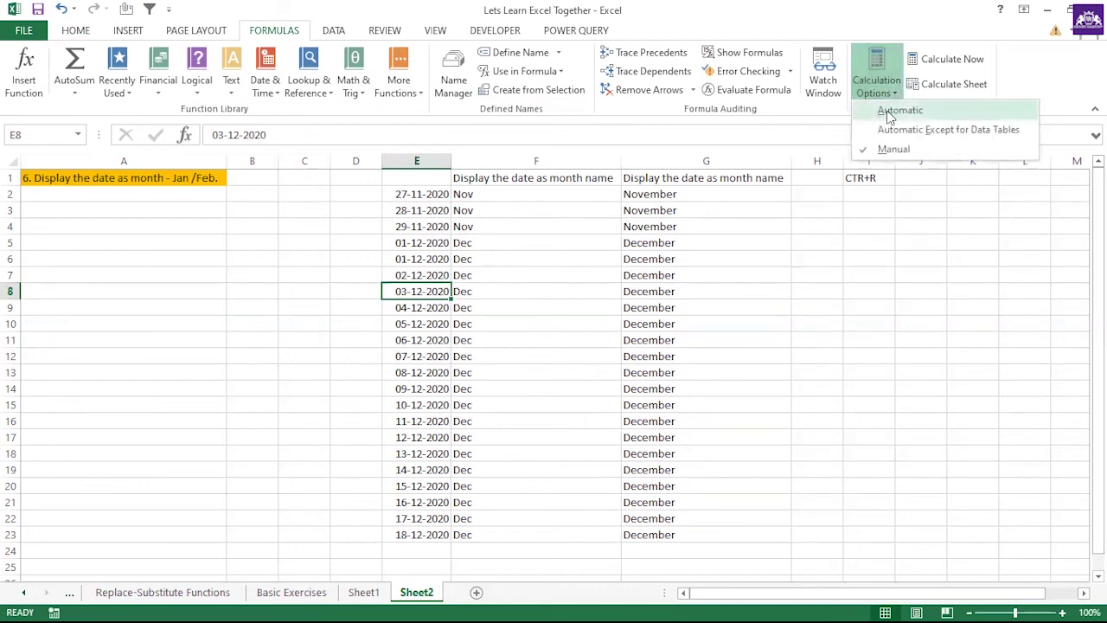
{"action": "left_click", "coordinate": [609, 299]}
{"action": "left_click", "coordinate": [497, 312]}
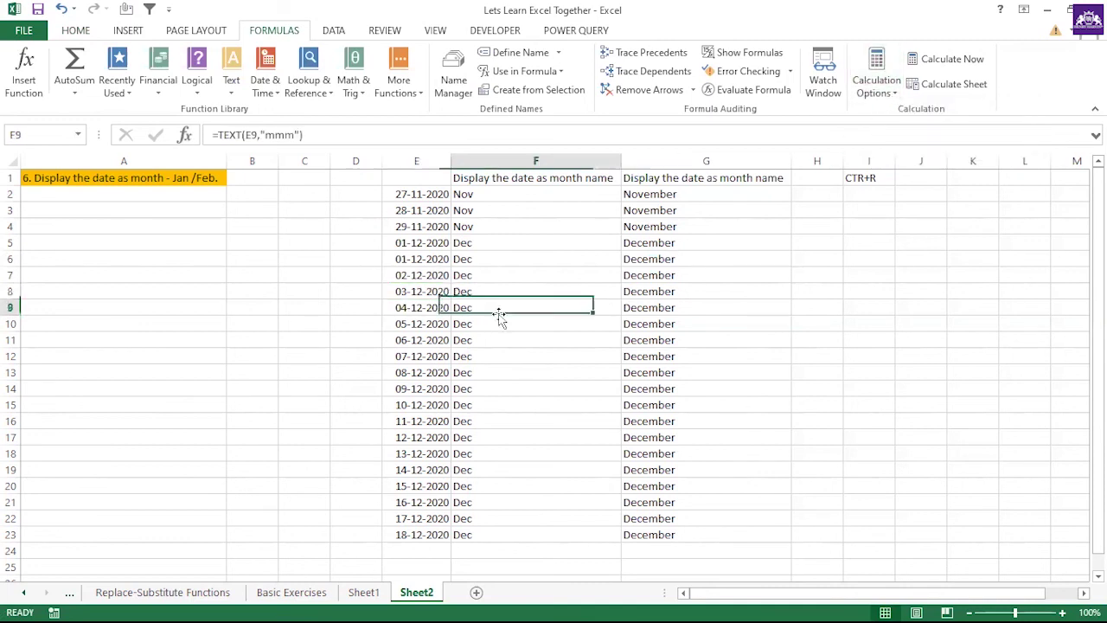
- Change the date in E6 to 01-11-2020 and inspect the month-name cells F6 and G6
{"action": "left_click", "coordinate": [418, 262]}
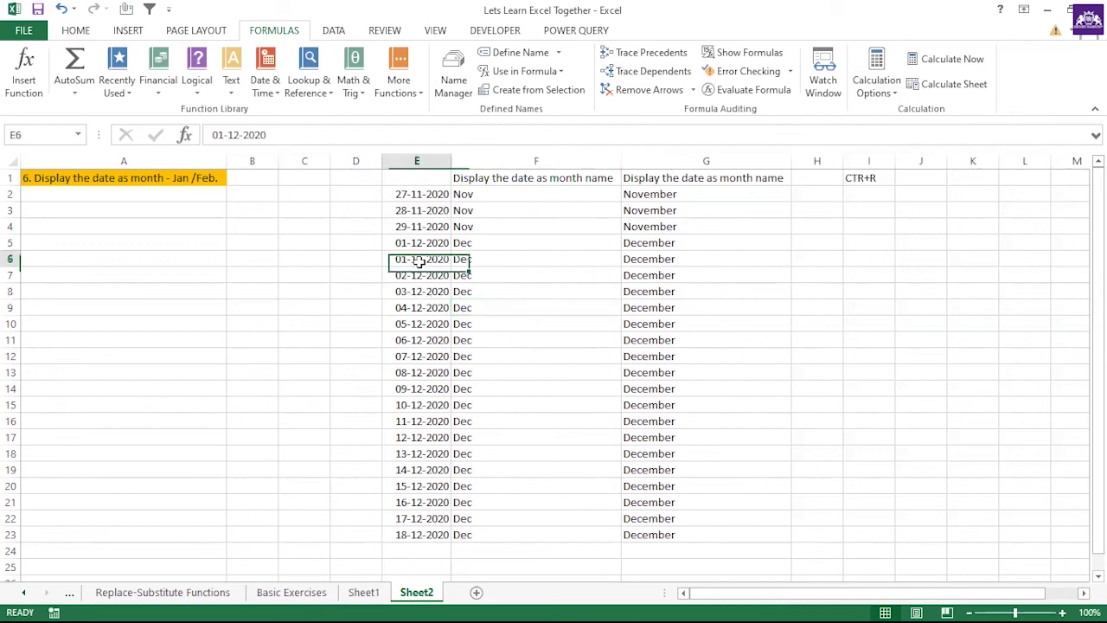
{"action": "left_click", "coordinate": [238, 134]}
{"action": "key", "text": "BackSpace"}
{"action": "type", "text": "1"}
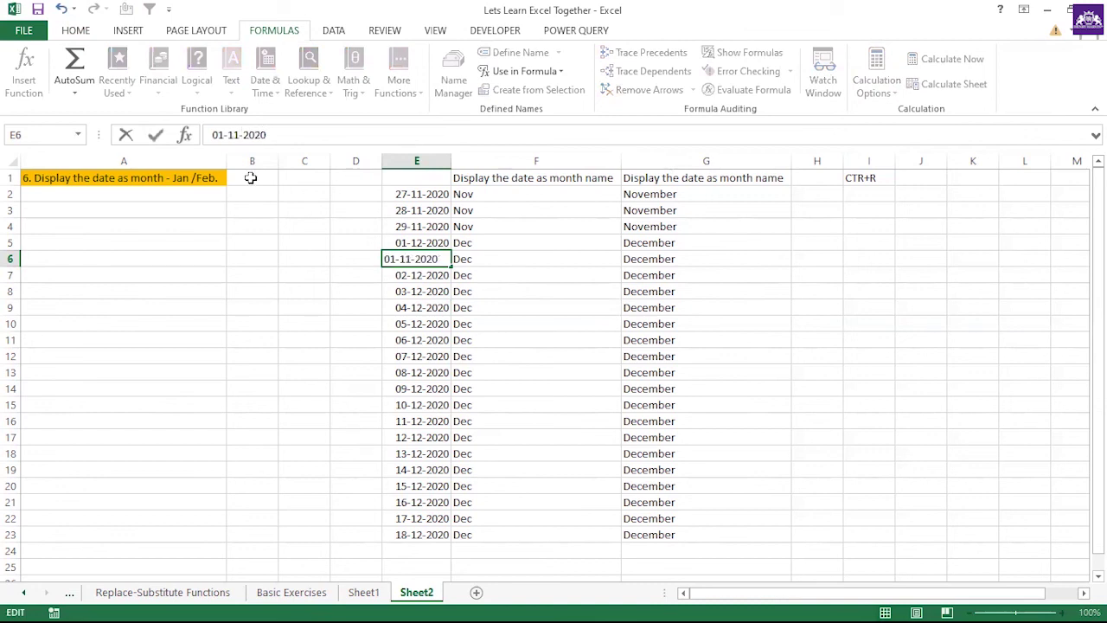
{"action": "key", "text": "Return"}
{"action": "left_click", "coordinate": [396, 257]}
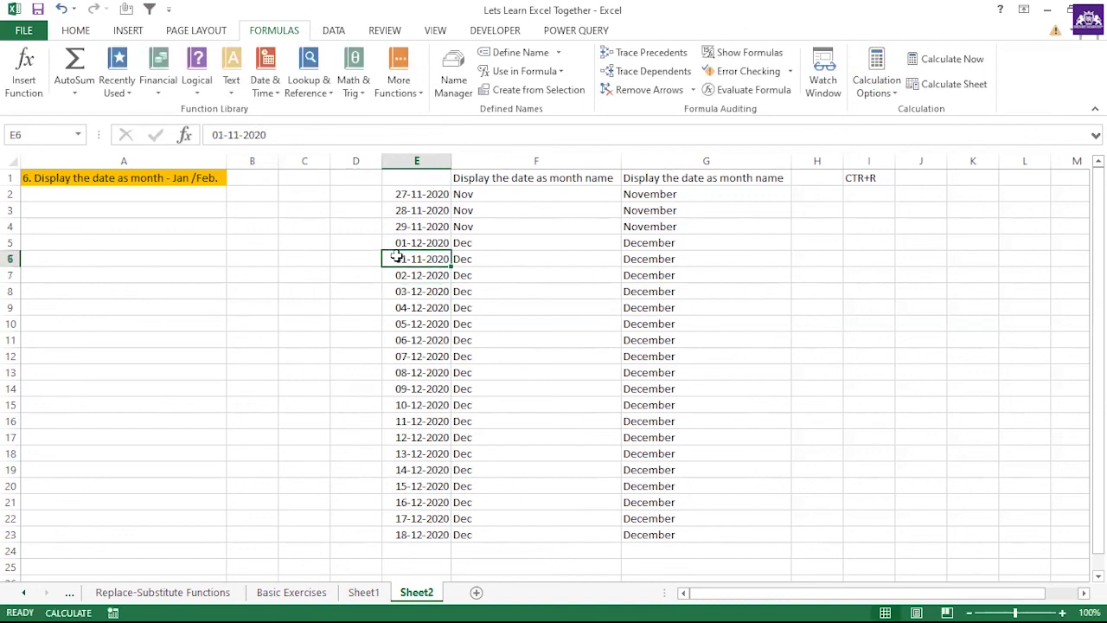
{"action": "left_click", "coordinate": [472, 259]}
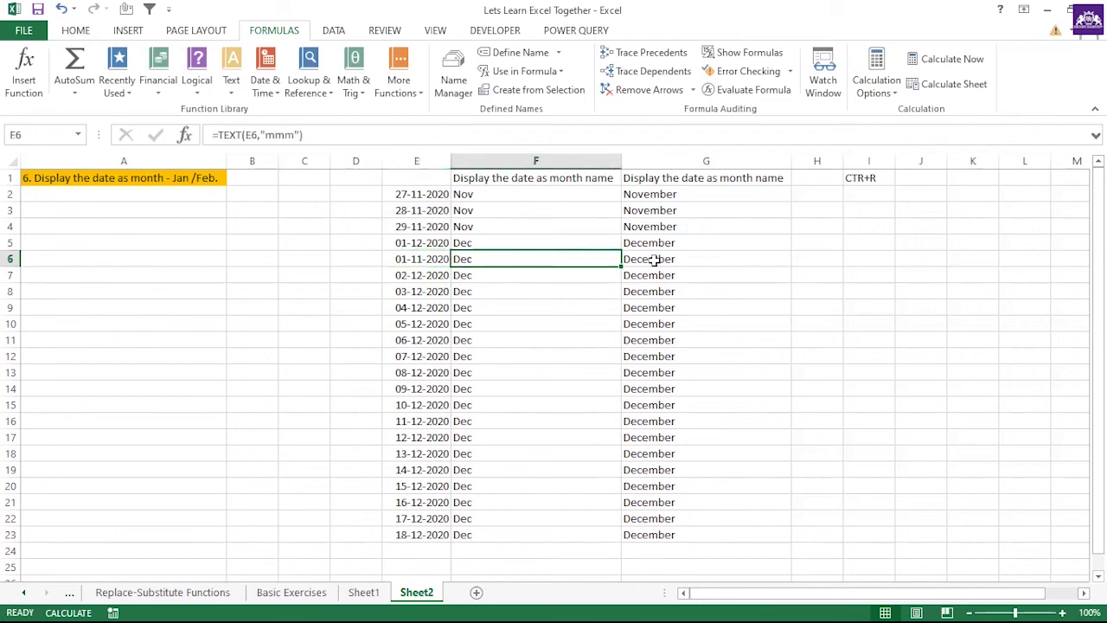
{"action": "left_click", "coordinate": [653, 259]}
{"action": "left_click_drag", "start_coordinate": [597, 259], "coordinate": [634, 260]}
{"action": "left_click", "coordinate": [585, 291]}
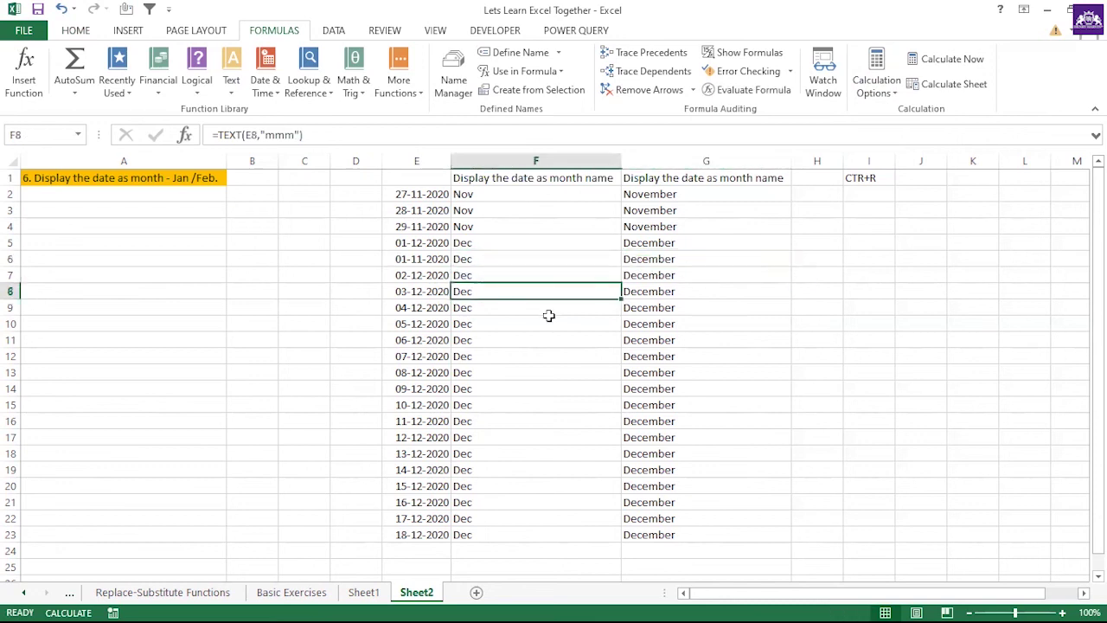
- Recalculate the workbook manually and check the month names in F6 and G6 against the date in E6
{"action": "key", "text": "F9"}
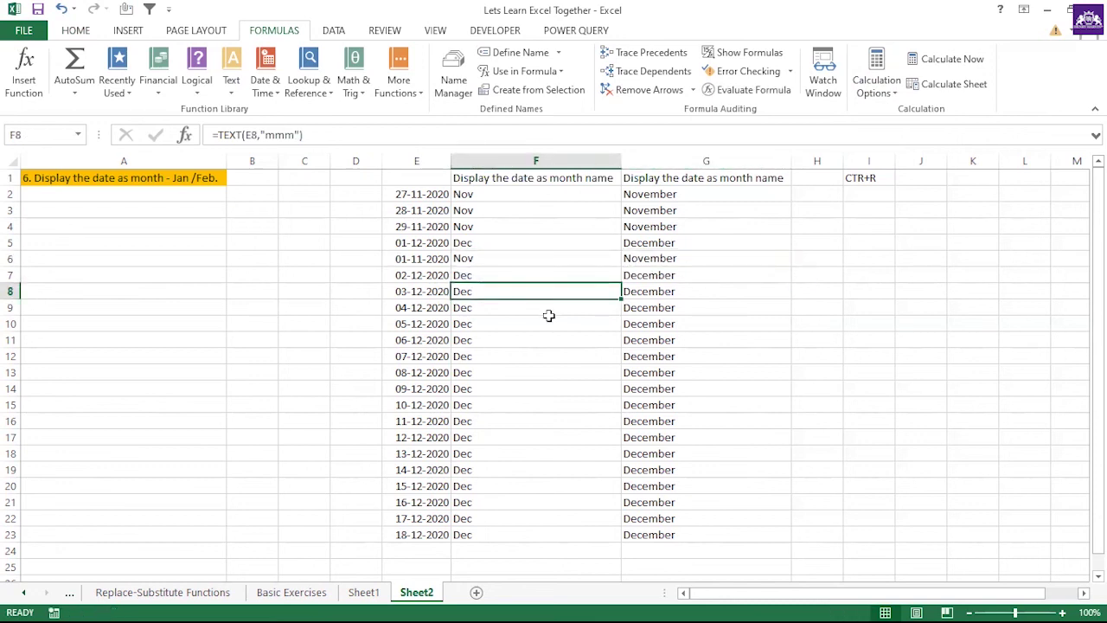
{"action": "left_click", "coordinate": [447, 257]}
{"action": "left_click", "coordinate": [475, 258]}
{"action": "left_click", "coordinate": [663, 260]}
{"action": "left_click", "coordinate": [543, 253]}
{"action": "left_click", "coordinate": [624, 259]}
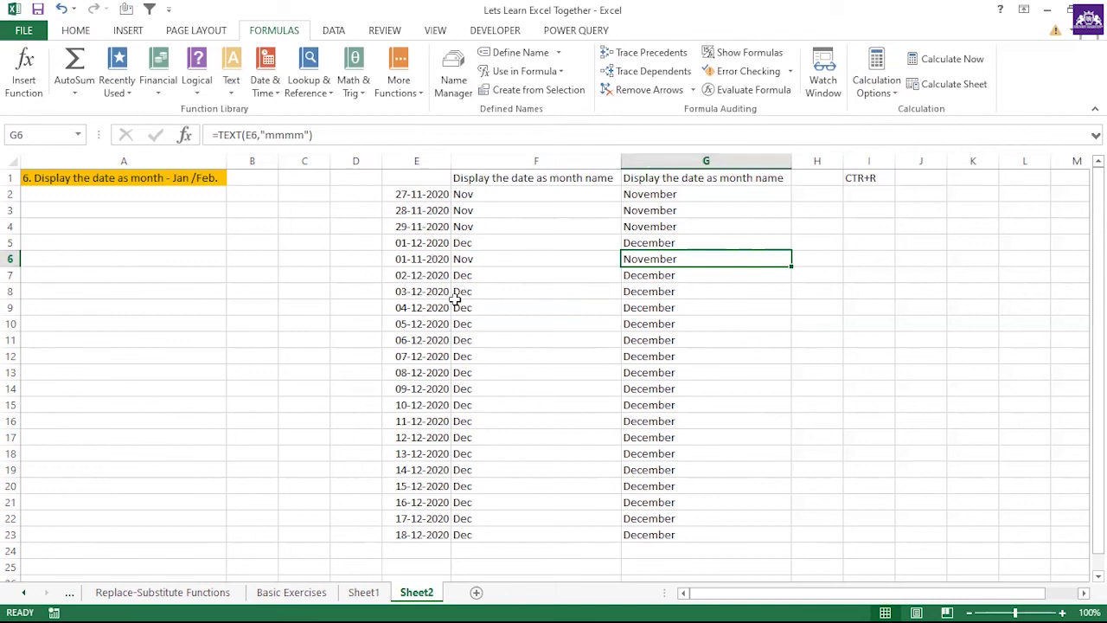
- Set the workbook's calculation mode back to Automatic
{"action": "left_click", "coordinate": [895, 91]}
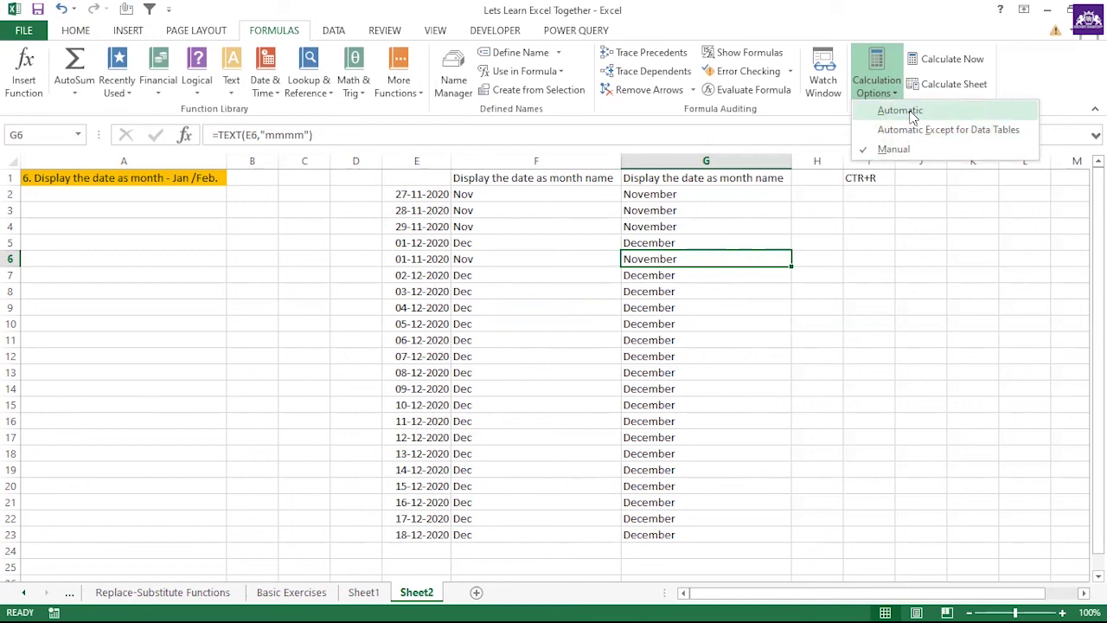
{"action": "left_click", "coordinate": [911, 115]}
{"action": "left_click", "coordinate": [894, 100]}
{"action": "left_click", "coordinate": [906, 235]}
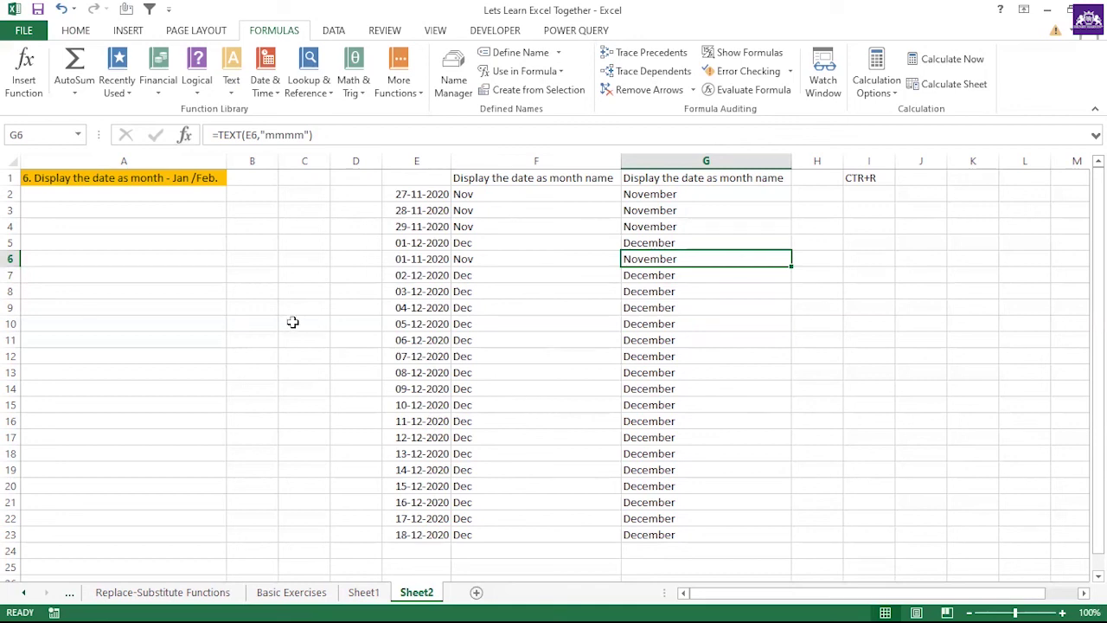
{"action": "left_click_drag", "start_coordinate": [427, 184], "coordinate": [776, 465]}
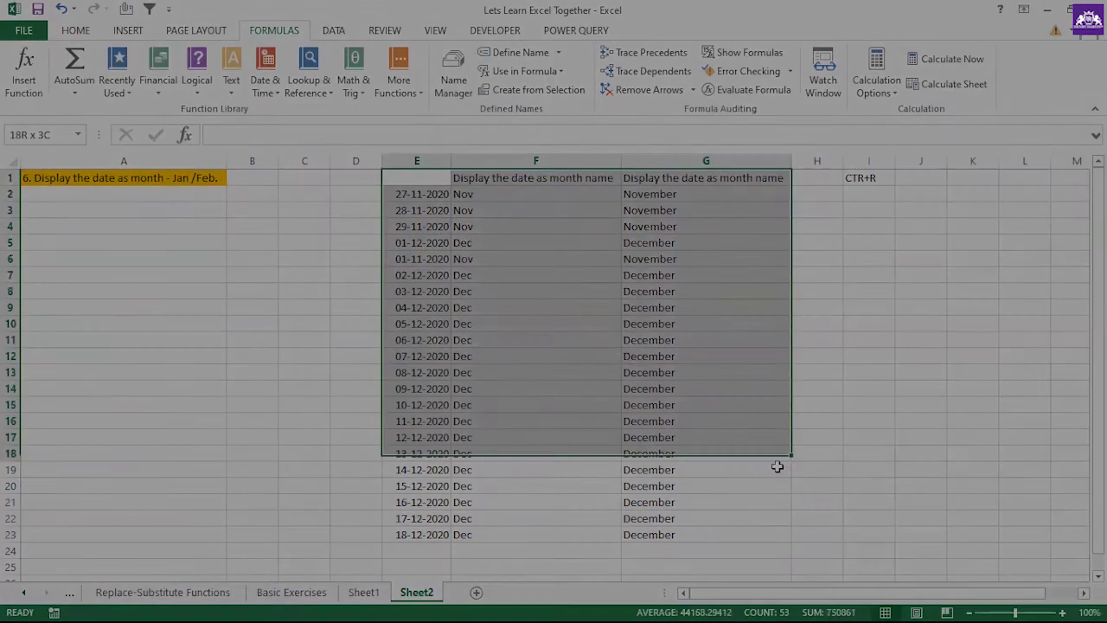